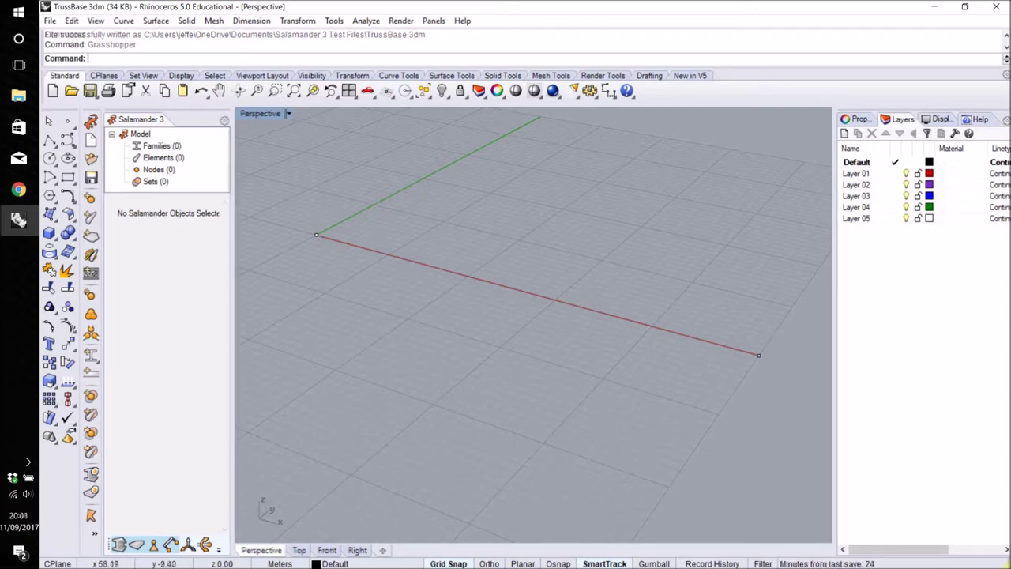
Launch Grasshopper and place the glasses-icon component in the upper corner of the empty canvas.
{"action": "type", "text": "Grasshopper"}
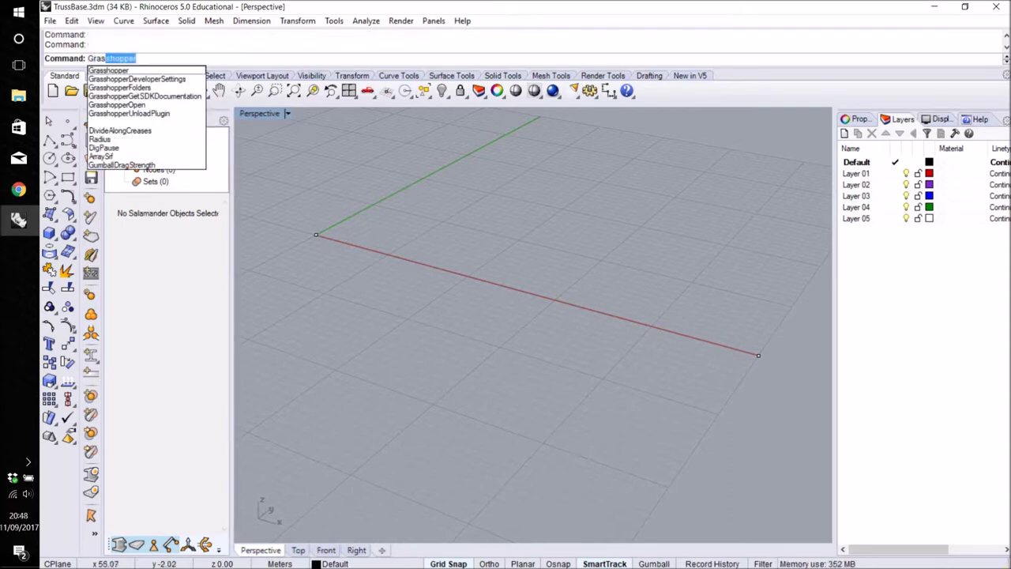
{"action": "key", "text": "Return"}
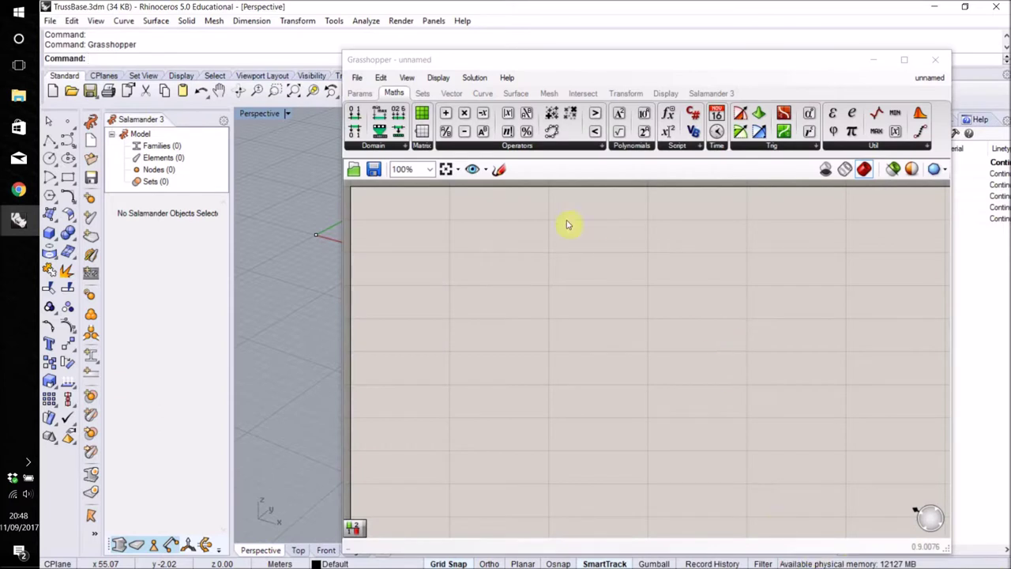
{"action": "left_click", "coordinate": [360, 93]}
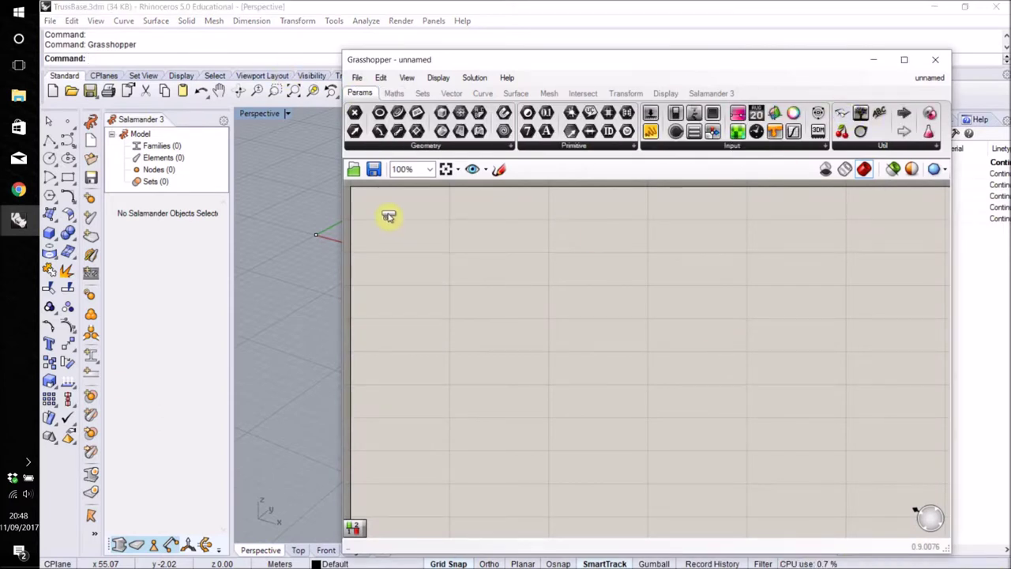
{"action": "left_click_drag", "start_coordinate": [390, 217], "coordinate": [390, 215]}
Add two Point parameters and reference them to the Rhino points at the start and end of the red axis line.
{"action": "left_click_drag", "start_coordinate": [451, 227], "coordinate": [467, 299]}
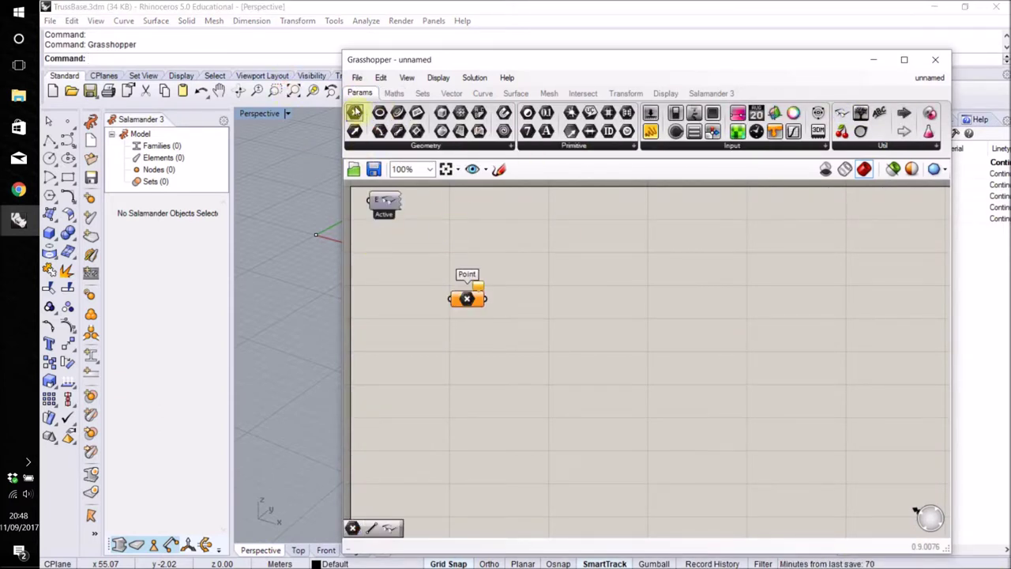
{"action": "left_click_drag", "start_coordinate": [374, 281], "coordinate": [467, 347]}
{"action": "right_click", "coordinate": [468, 298]}
{"action": "left_click", "coordinate": [518, 448]}
{"action": "left_click", "coordinate": [315, 235]}
{"action": "right_click", "coordinate": [468, 349]}
{"action": "left_click", "coordinate": [518, 448]}
{"action": "left_click", "coordinate": [741, 370]}
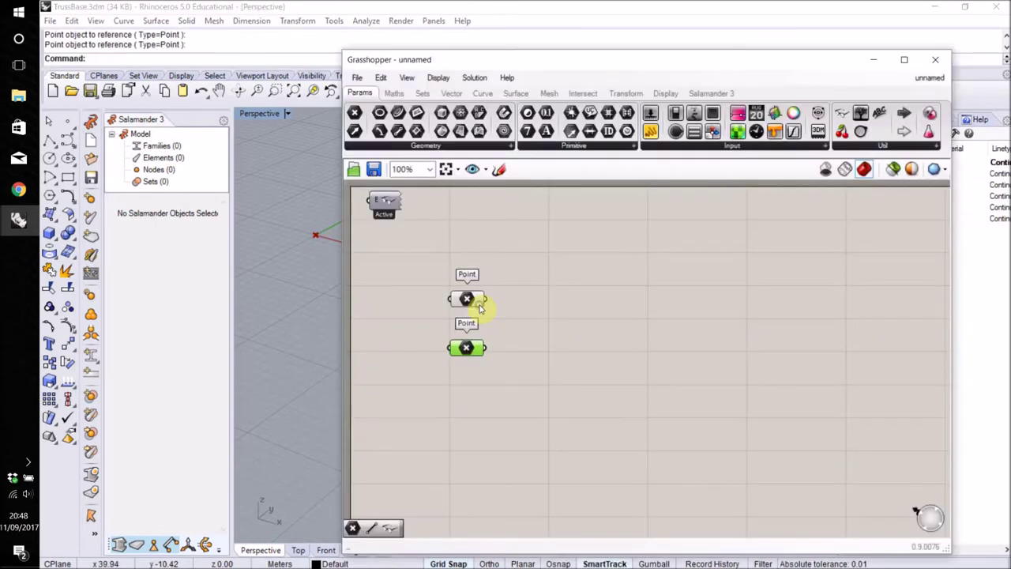
Add a Line component and connect the two Point parameters to its A and B inputs.
{"action": "left_click", "coordinate": [486, 93]}
{"action": "left_click_drag", "start_coordinate": [614, 113], "coordinate": [624, 320]}
{"action": "left_click_drag", "start_coordinate": [487, 299], "coordinate": [607, 314]}
{"action": "left_click_drag", "start_coordinate": [488, 348], "coordinate": [607, 326]}
Move the Grasshopper window aside to uncover the Rhino model and hide the grid in the Perspective viewport.
{"action": "left_click_drag", "start_coordinate": [528, 63], "coordinate": [637, 51]}
{"action": "key", "text": "F7"}
{"action": "left_click", "coordinate": [915, 338]}
{"action": "left_click", "coordinate": [729, 271]}
{"action": "right_click_drag", "start_coordinate": [800, 341], "coordinate": [786, 296]}
Create a number slider with the value 2.00 below the points and name it Truss Depth.
{"action": "double_click", "coordinate": [587, 345]}
{"action": "type", "text": "2.00"}
{"action": "key", "text": "Return"}
{"action": "left_click", "coordinate": [550, 346]}
{"action": "right_click", "coordinate": [549, 343]}
{"action": "type", "text": "th"}
{"action": "key", "text": "Return"}
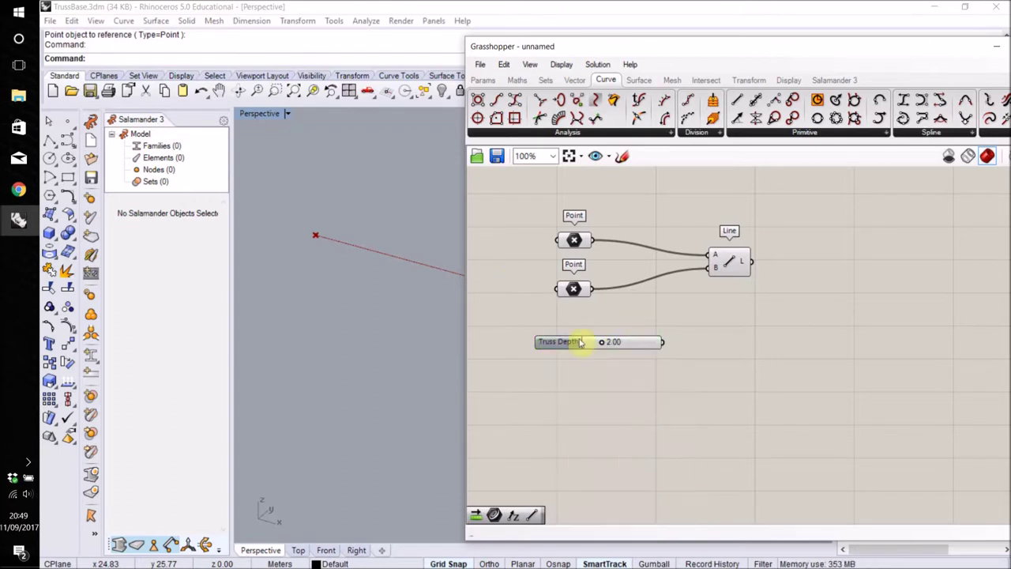
Feed the Truss Depth slider through a Negative component into a Unit Z vector component.
{"action": "left_click", "coordinate": [517, 79]}
{"action": "left_click_drag", "start_coordinate": [673, 348], "coordinate": [674, 348]}
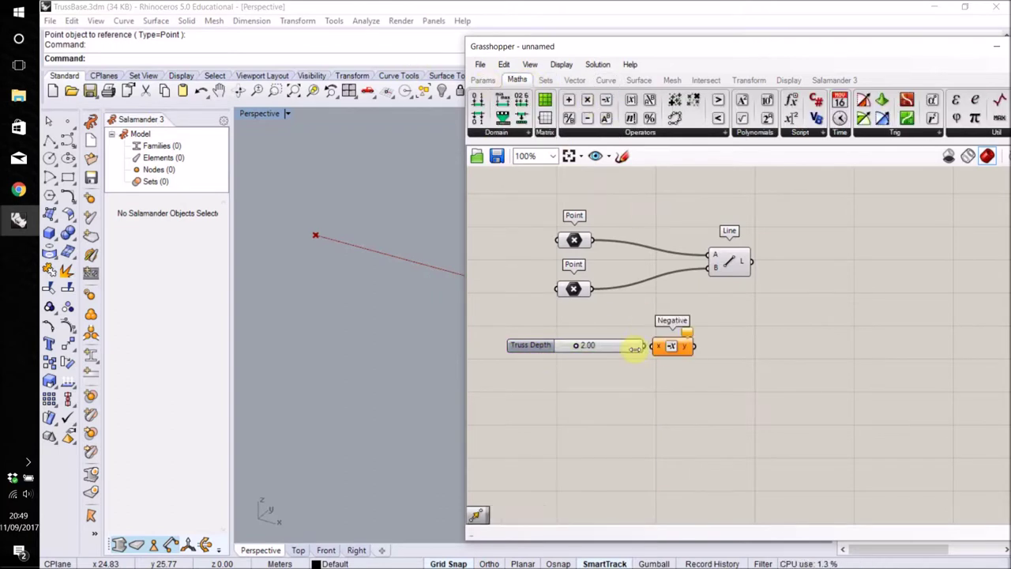
{"action": "left_click", "coordinate": [575, 79]}
{"action": "left_click_drag", "start_coordinate": [747, 348], "coordinate": [739, 349]}
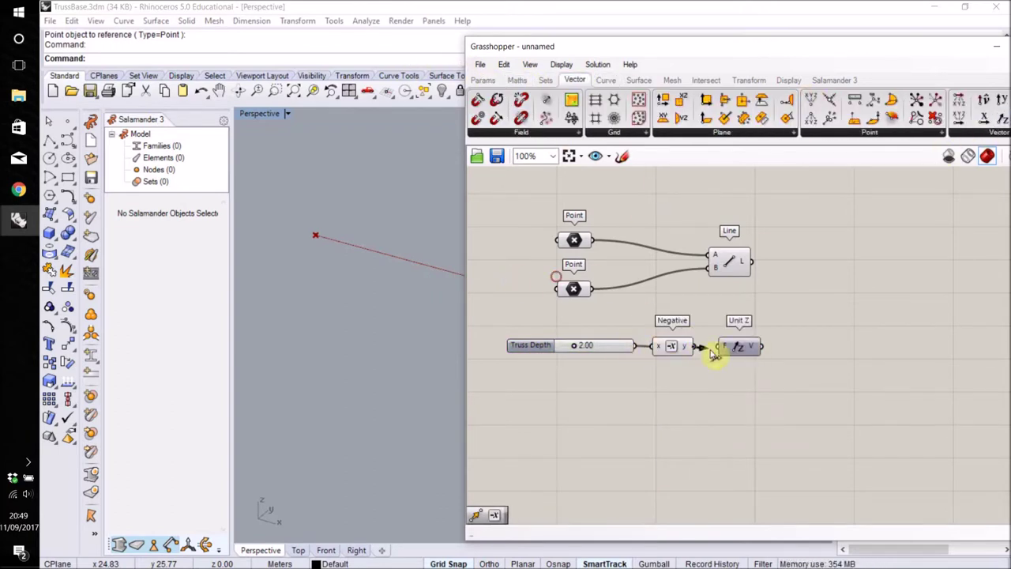
Add a Move component that offsets the line by the Unit Z vector, and set Truss Depth to 3.00.
{"action": "right_click_drag", "start_coordinate": [624, 318], "coordinate": [516, 327]}
{"action": "left_click", "coordinate": [749, 80]}
{"action": "left_click_drag", "start_coordinate": [687, 118], "coordinate": [702, 314]}
{"action": "left_click_drag", "start_coordinate": [654, 355], "coordinate": [683, 320]}
{"action": "right_click_drag", "start_coordinate": [478, 356], "coordinate": [603, 353]}
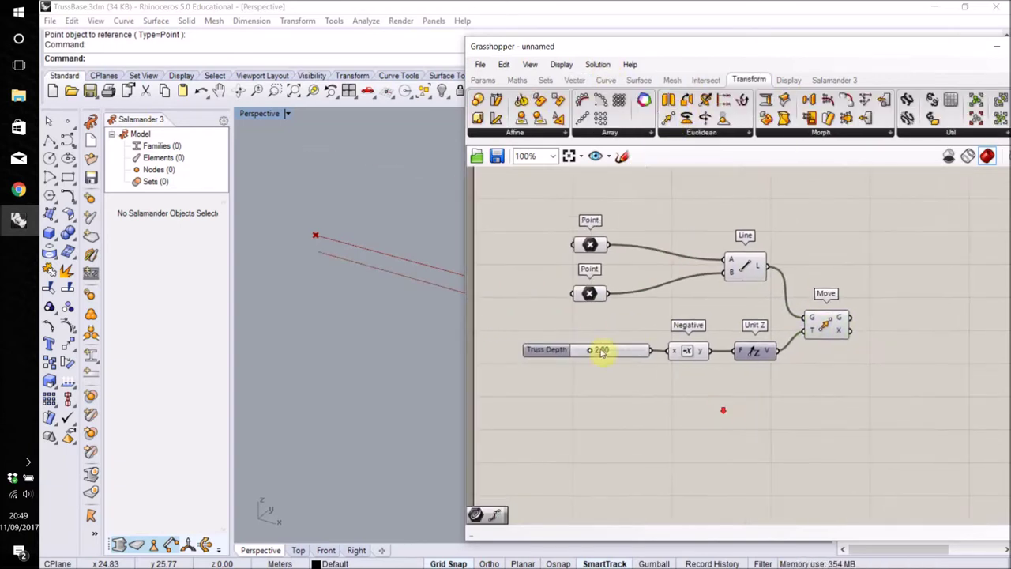
{"action": "left_click_drag", "start_coordinate": [590, 350], "coordinate": [596, 356]}
Group the Line, Negative, Unit Z and Move components.
{"action": "right_click_drag", "start_coordinate": [754, 399], "coordinate": [636, 417]}
{"action": "left_click_drag", "start_coordinate": [531, 226], "coordinate": [745, 406]}
{"action": "middle_click", "coordinate": [745, 407]}
{"action": "left_click", "coordinate": [774, 406]}
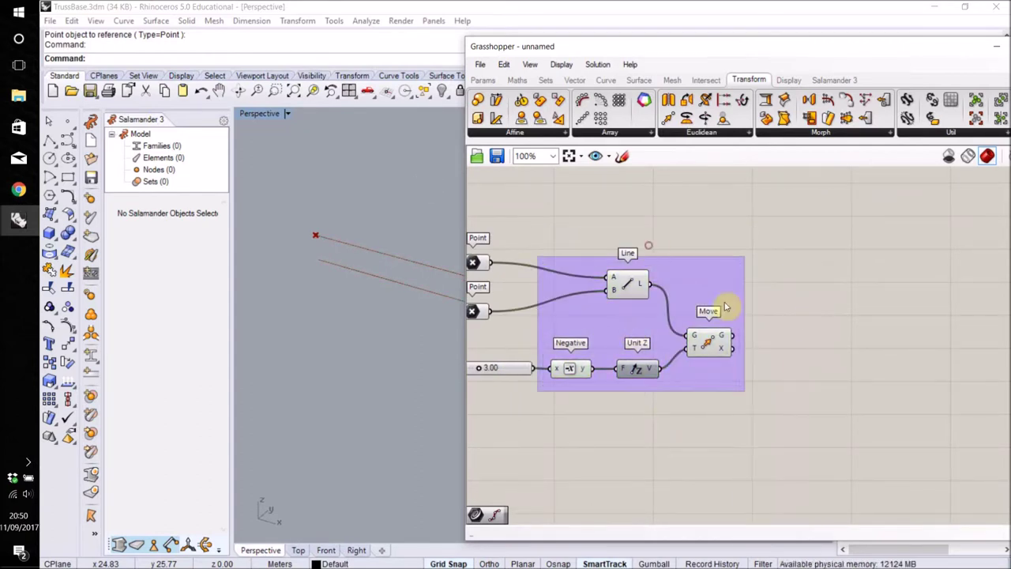
Add a Curve parameter named Top Chord and connect the Line output to it.
{"action": "left_click", "coordinate": [483, 80]}
{"action": "left_click_drag", "start_coordinate": [522, 101], "coordinate": [792, 275]}
{"action": "right_click", "coordinate": [795, 273]}
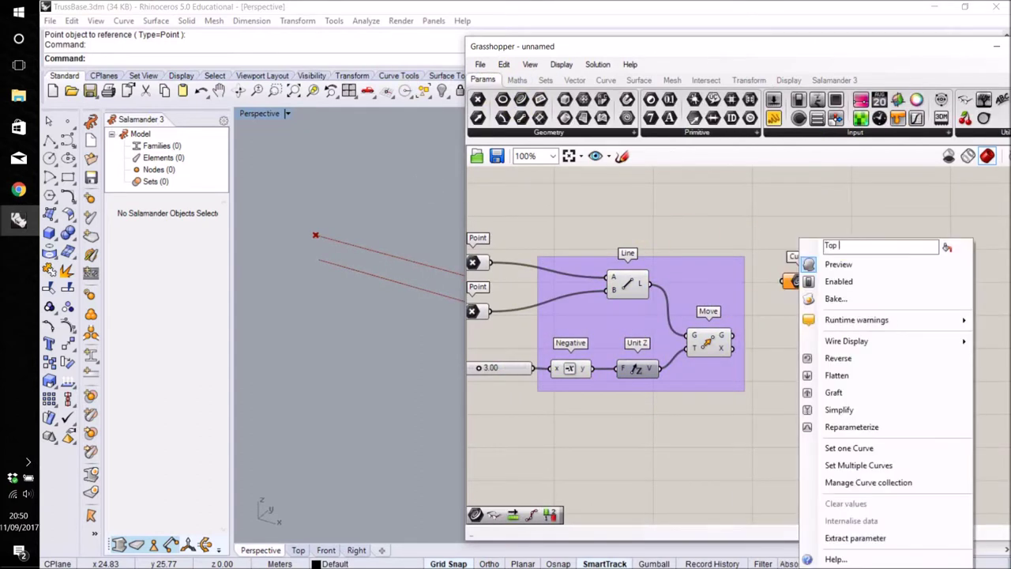
{"action": "key", "text": "Return"}
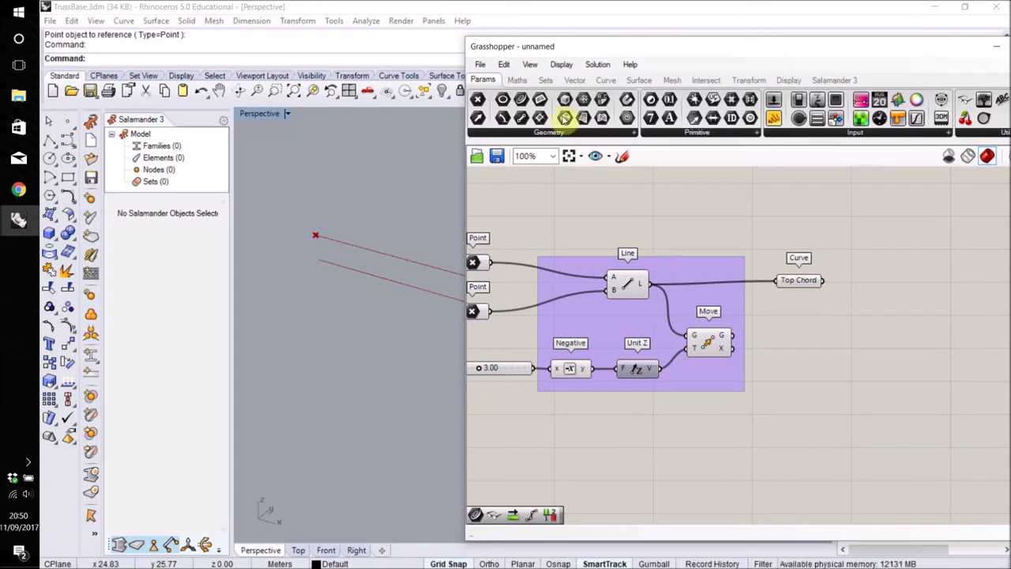
Add a second Curve parameter named Bottom Chord and connect the Move component's geometry output to it.
{"action": "left_click_drag", "start_coordinate": [521, 100], "coordinate": [794, 336]}
{"action": "right_click", "coordinate": [794, 337]}
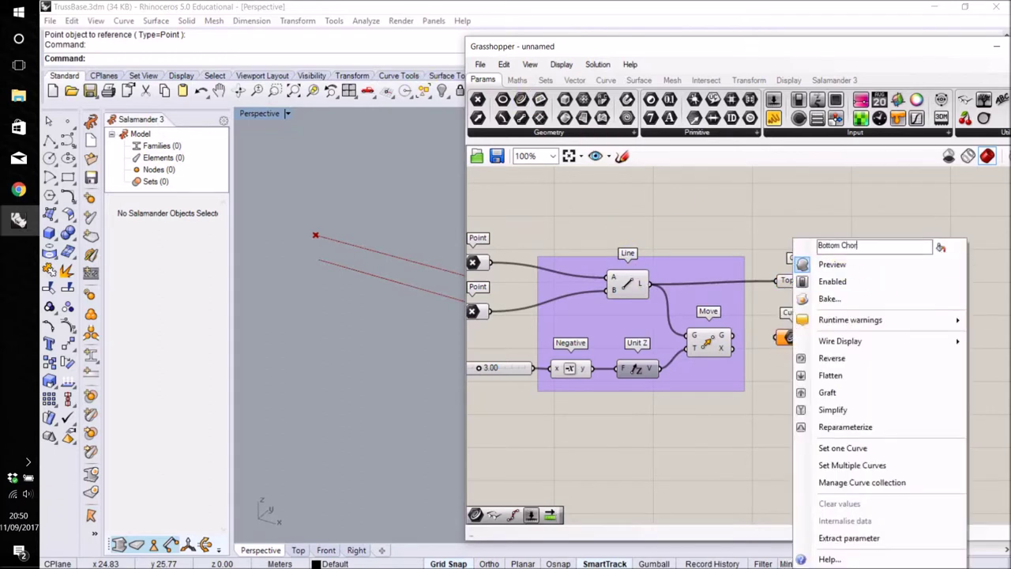
{"action": "key", "text": "Return"}
{"action": "left_click_drag", "start_coordinate": [734, 337], "coordinate": [763, 338]}
Line up the Bottom Chord parameter directly beneath the Top Chord parameter.
{"action": "left_click_drag", "start_coordinate": [538, 199], "coordinate": [750, 434]}
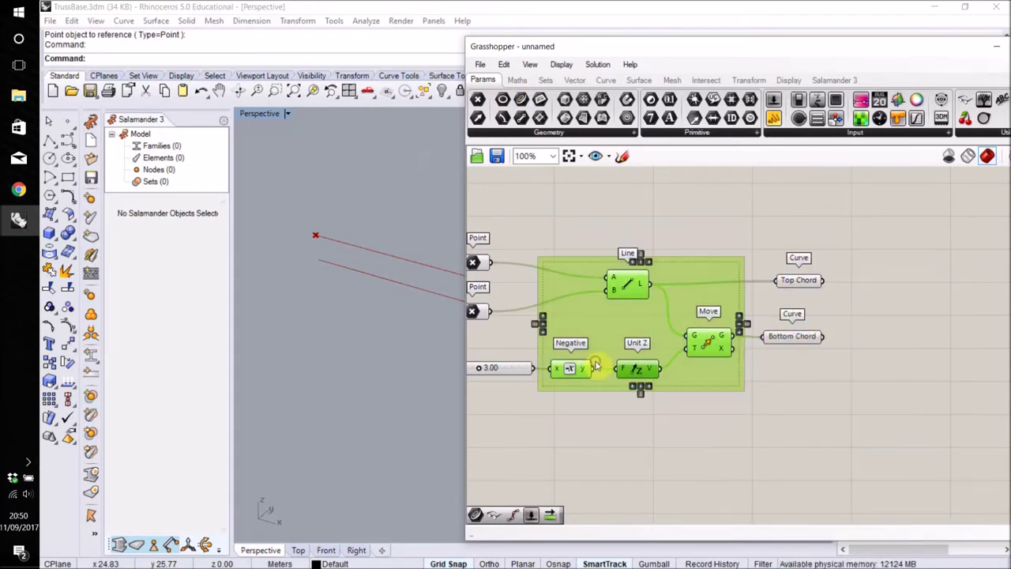
{"action": "left_click", "coordinate": [792, 336]}
{"action": "left_click", "coordinate": [799, 283]}
{"action": "left_click_drag", "start_coordinate": [799, 341], "coordinate": [809, 347]}
{"action": "left_click", "coordinate": [822, 396]}
Add two Divide Curve components and connect Top Chord to one and Bottom Chord to the other.
{"action": "right_click_drag", "start_coordinate": [821, 396], "coordinate": [624, 409]}
{"action": "left_click", "coordinate": [606, 80]}
{"action": "left_click", "coordinate": [688, 100]}
{"action": "left_click", "coordinate": [717, 285]}
{"action": "left_click_drag", "start_coordinate": [630, 293], "coordinate": [697, 272]}
{"action": "left_click", "coordinate": [688, 101]}
{"action": "left_click", "coordinate": [717, 373]}
{"action": "left_click_drag", "start_coordinate": [636, 352], "coordinate": [697, 361]}
{"action": "left_click", "coordinate": [766, 422]}
Create a number slider with the value 20 and connect it to the N inputs of both Divide Curve components.
{"action": "right_click_drag", "start_coordinate": [660, 439], "coordinate": [950, 363]}
{"action": "double_click", "coordinate": [571, 376]}
{"action": "type", "text": "20"}
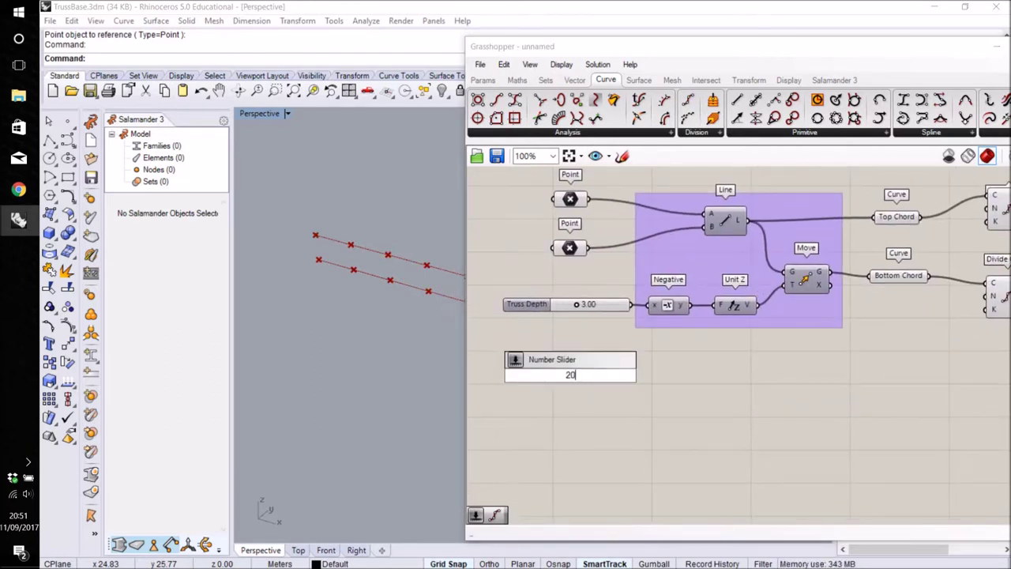
{"action": "key", "text": "Return"}
{"action": "right_click_drag", "start_coordinate": [633, 380], "coordinate": [558, 400]}
{"action": "left_click_drag", "start_coordinate": [550, 394], "coordinate": [911, 315]}
Set the division slider to 13 and name it Bay Count.
{"action": "right_click_drag", "start_coordinate": [583, 366], "coordinate": [701, 359]}
{"action": "left_click_drag", "start_coordinate": [604, 390], "coordinate": [608, 393]}
{"action": "right_click", "coordinate": [608, 393]}
{"action": "type", "text": "y Count"}
{"action": "key", "text": "Return"}
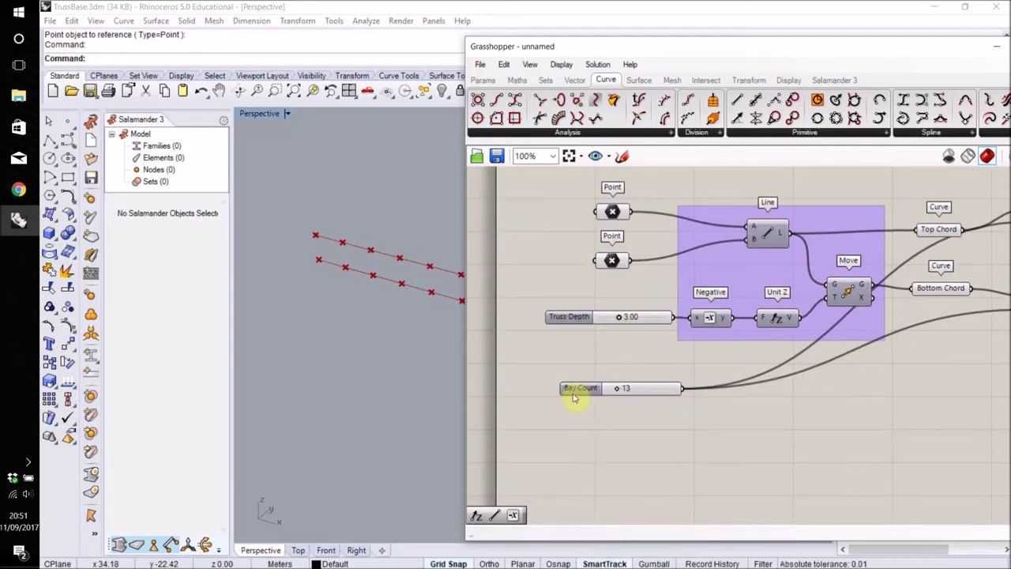
Group the two Divide Curve components.
{"action": "right_click_drag", "start_coordinate": [890, 387], "coordinate": [558, 404]}
{"action": "left_click_drag", "start_coordinate": [673, 199], "coordinate": [806, 390]}
{"action": "right_click", "coordinate": [806, 390]}
{"action": "left_click", "coordinate": [840, 429]}
Add a Line component joining the top chord's division points to the bottom chord's division points.
{"action": "right_click_drag", "start_coordinate": [865, 289], "coordinate": [640, 297]}
{"action": "left_click", "coordinate": [483, 80]}
{"action": "left_click", "coordinate": [607, 80]}
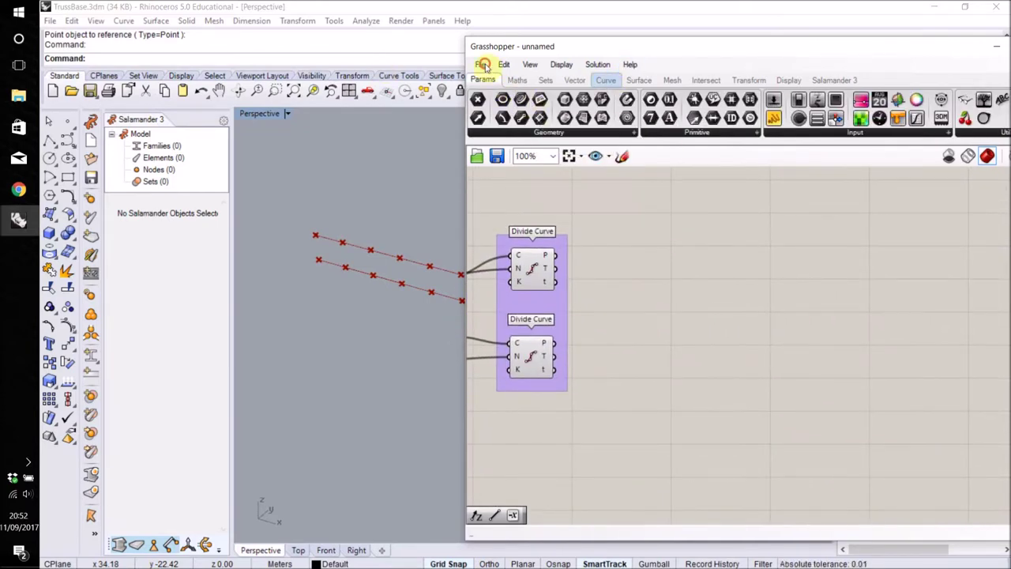
{"action": "left_click", "coordinate": [737, 100]}
{"action": "left_click", "coordinate": [714, 320]}
{"action": "left_click_drag", "start_coordinate": [556, 255], "coordinate": [693, 314]}
{"action": "left_click_drag", "start_coordinate": [556, 343], "coordinate": [693, 327]}
{"action": "left_click", "coordinate": [718, 320]}
{"action": "left_click", "coordinate": [717, 236]}
Add a Curve parameter named Posts and connect the vertical lines' output to it.
{"action": "left_click", "coordinate": [504, 65]}
{"action": "left_click", "coordinate": [483, 79]}
{"action": "left_click", "coordinate": [522, 101]}
{"action": "left_click", "coordinate": [847, 317]}
{"action": "left_click_drag", "start_coordinate": [736, 320], "coordinate": [832, 318]}
{"action": "right_click", "coordinate": [839, 319]}
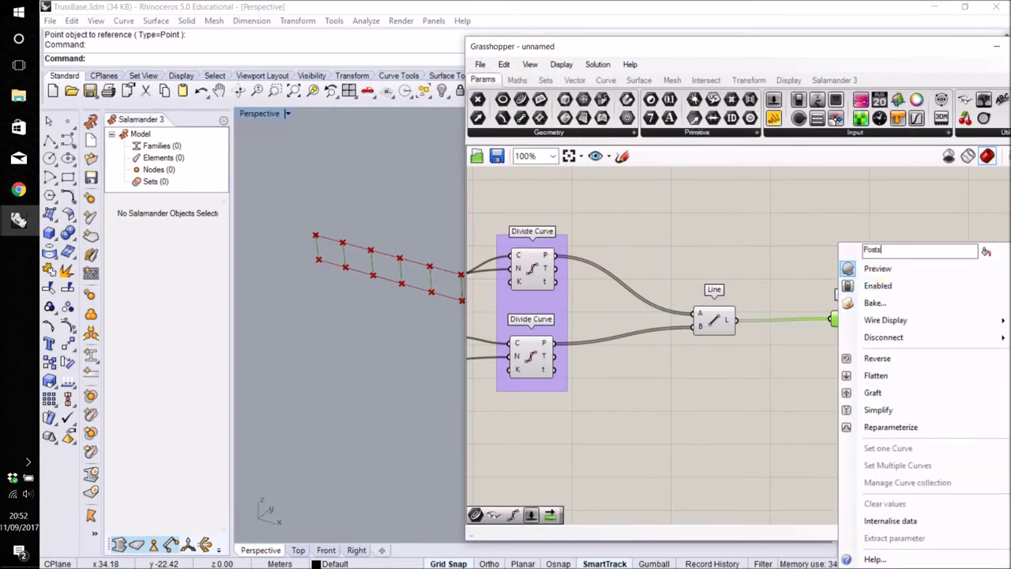
{"action": "left_click", "coordinate": [790, 206]}
Add a Shift List for the bottom chord's division points and connect a False Boolean Toggle to its wrap input.
{"action": "scroll", "coordinate": [673, 360], "scroll_direction": "up", "scroll_amount": 1}
{"action": "right_click_drag", "start_coordinate": [637, 377], "coordinate": [691, 380]}
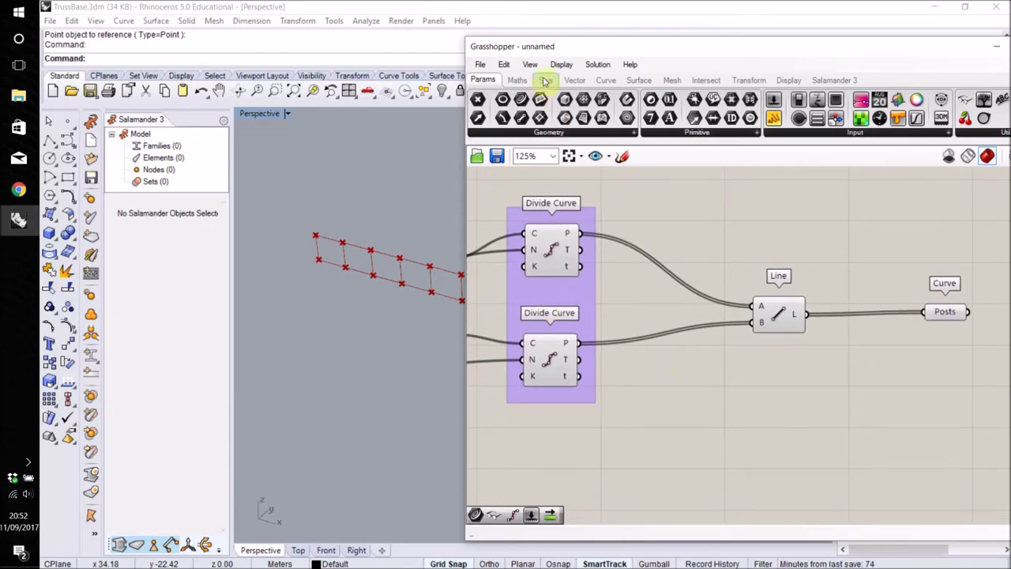
{"action": "left_click", "coordinate": [546, 80]}
{"action": "left_click", "coordinate": [551, 120]}
{"action": "left_click", "coordinate": [706, 420]}
{"action": "left_click_drag", "start_coordinate": [580, 342], "coordinate": [678, 404]}
{"action": "left_click", "coordinate": [483, 79]}
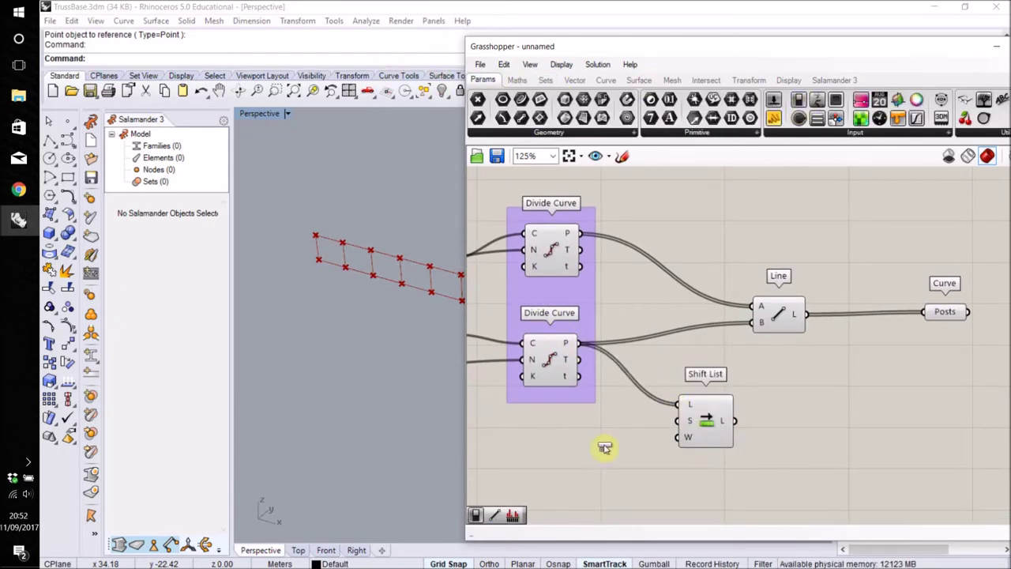
{"action": "left_click_drag", "start_coordinate": [605, 448], "coordinate": [606, 447]}
{"action": "left_click_drag", "start_coordinate": [652, 447], "coordinate": [677, 437]}
Add a Shortest List taking the top chord's division points as A and the shifted bottom points as B.
{"action": "left_click", "coordinate": [546, 80]}
{"action": "left_click", "coordinate": [789, 402]}
{"action": "left_click_drag", "start_coordinate": [735, 421], "coordinate": [765, 408]}
{"action": "scroll", "coordinate": [755, 387], "scroll_direction": "down", "scroll_amount": 1}
{"action": "left_click_drag", "start_coordinate": [616, 264], "coordinate": [764, 390]}
Add a Line component and connect the lower Shortest List's two outputs to it to form the first set of diagonals.
{"action": "left_click", "coordinate": [606, 79]}
{"action": "left_click", "coordinate": [737, 101]}
{"action": "left_click_drag", "start_coordinate": [860, 375], "coordinate": [829, 409]}
{"action": "left_click_drag", "start_coordinate": [849, 408], "coordinate": [850, 402]}
{"action": "left_click", "coordinate": [764, 175]}
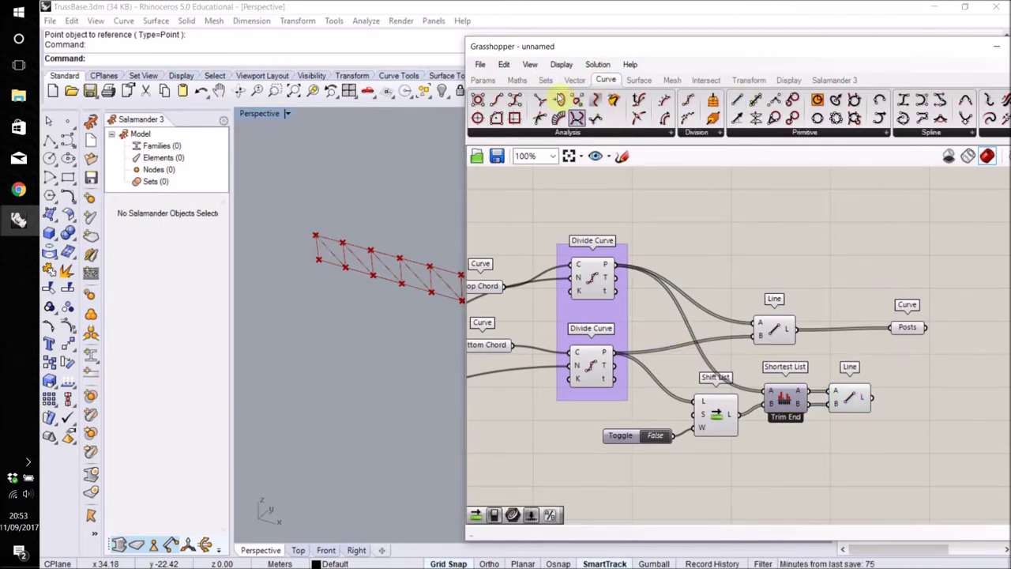
Add a Shift List for the top chord's division points and connect a False Boolean Toggle to its wrap input.
{"action": "left_click", "coordinate": [545, 79]}
{"action": "left_click", "coordinate": [552, 118]}
{"action": "left_click", "coordinate": [715, 221]}
{"action": "left_click_drag", "start_coordinate": [616, 264], "coordinate": [696, 209]}
{"action": "left_click", "coordinate": [482, 79]}
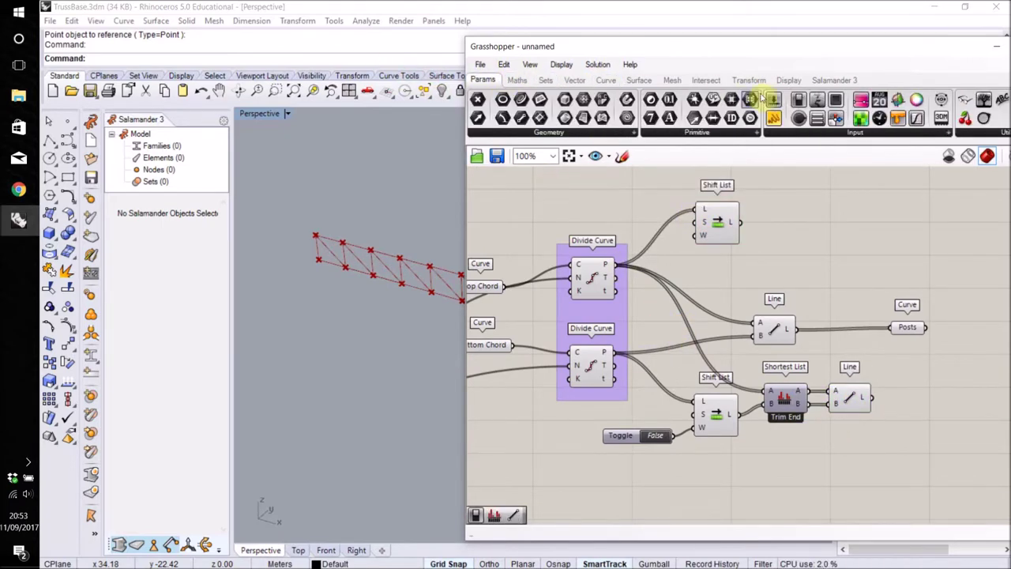
{"action": "left_click", "coordinate": [799, 99]}
{"action": "left_click", "coordinate": [635, 222]}
{"action": "left_click_drag", "start_coordinate": [624, 223], "coordinate": [629, 222]}
Add a Shortest List taking the shifted top points as A and the bottom chord's division points as B.
{"action": "left_click", "coordinate": [545, 80]}
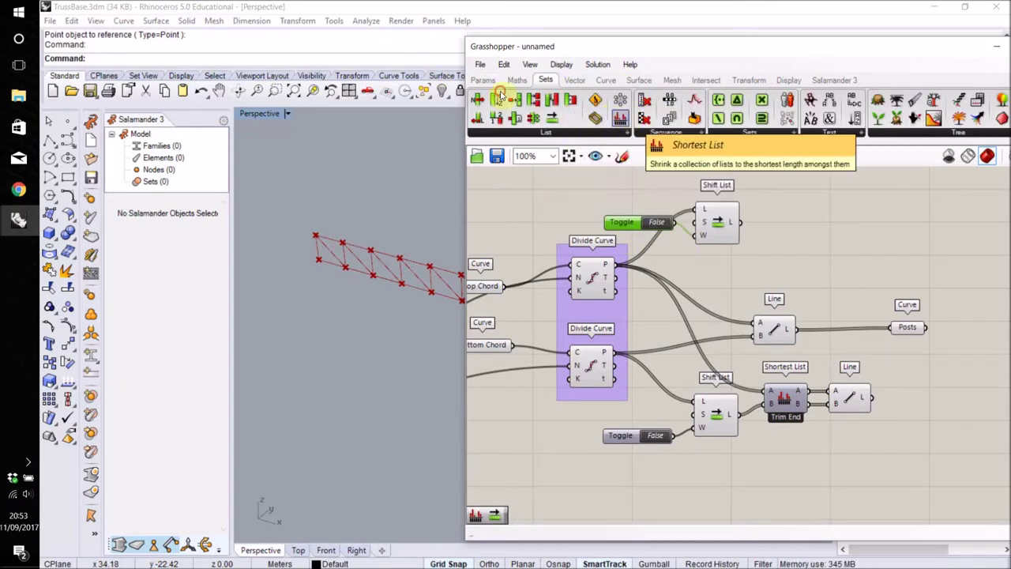
{"action": "left_click", "coordinate": [621, 118]}
{"action": "left_click", "coordinate": [789, 237]}
{"action": "left_click_drag", "start_coordinate": [741, 222], "coordinate": [770, 230]}
{"action": "left_click_drag", "start_coordinate": [616, 352], "coordinate": [770, 242]}
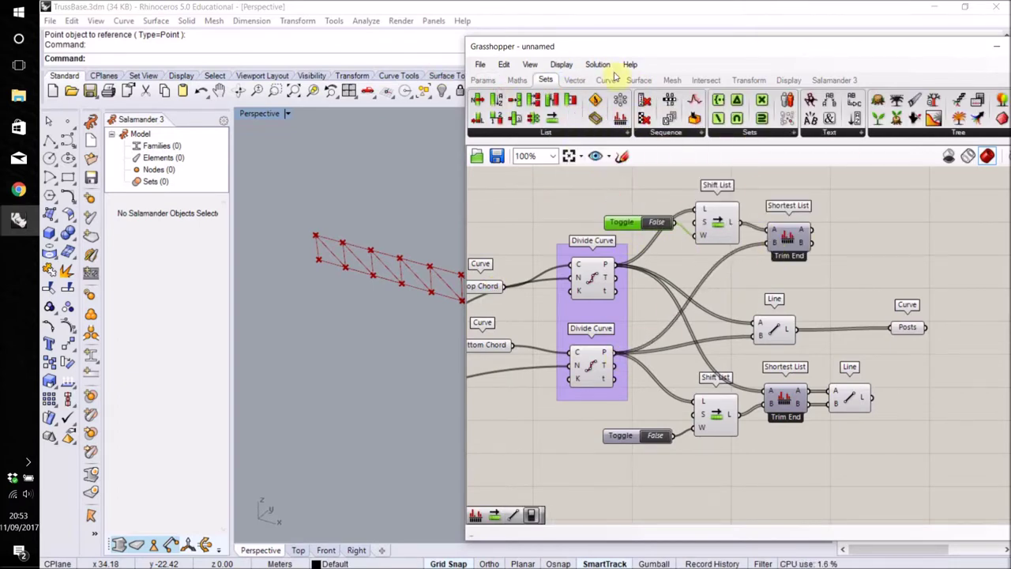
Add a Line component fed by the upper Shortest List's two outputs to form the opposing diagonals.
{"action": "left_click", "coordinate": [606, 80]}
{"action": "left_click_drag", "start_coordinate": [842, 245], "coordinate": [822, 248]}
{"action": "left_click_drag", "start_coordinate": [842, 238], "coordinate": [850, 238]}
{"action": "left_click", "coordinate": [849, 392]}
{"action": "left_click", "coordinate": [851, 244]}
{"action": "left_click", "coordinate": [857, 291]}
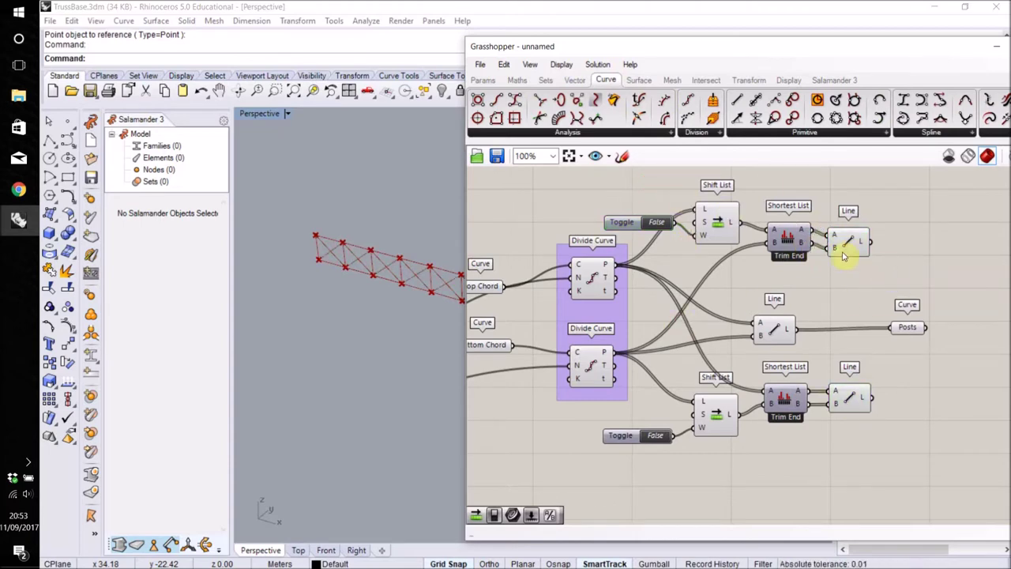
Restrict the Bay Count slider to even numbers and set its maximum to 50.
{"action": "right_click_drag", "start_coordinate": [531, 248], "coordinate": [791, 144]}
{"action": "right_click_drag", "start_coordinate": [635, 352], "coordinate": [785, 365]}
{"action": "right_click", "coordinate": [518, 344]}
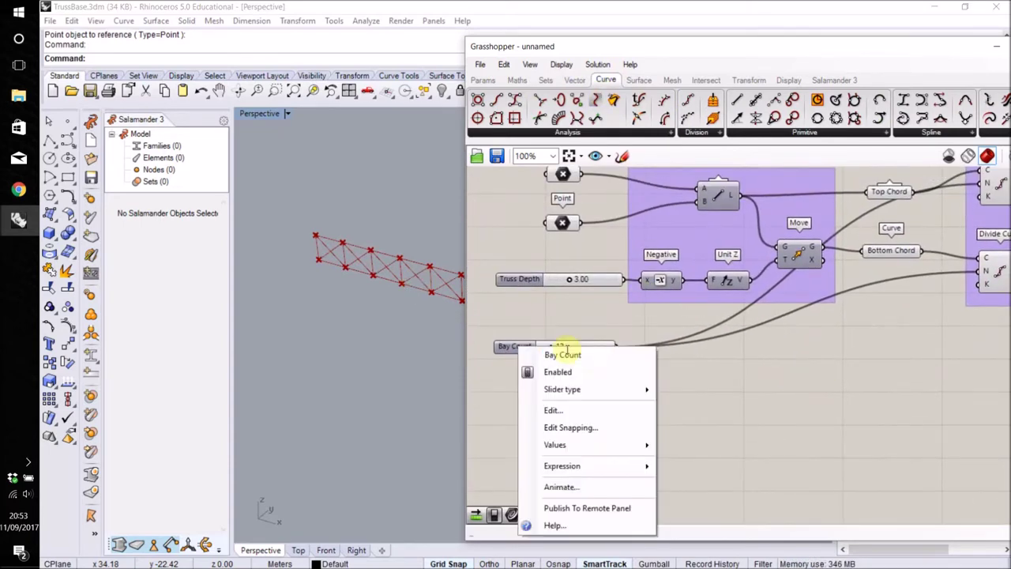
{"action": "left_click", "coordinate": [568, 414]}
{"action": "left_click", "coordinate": [602, 377]}
{"action": "left_click", "coordinate": [600, 448]}
{"action": "type", "text": "50"}
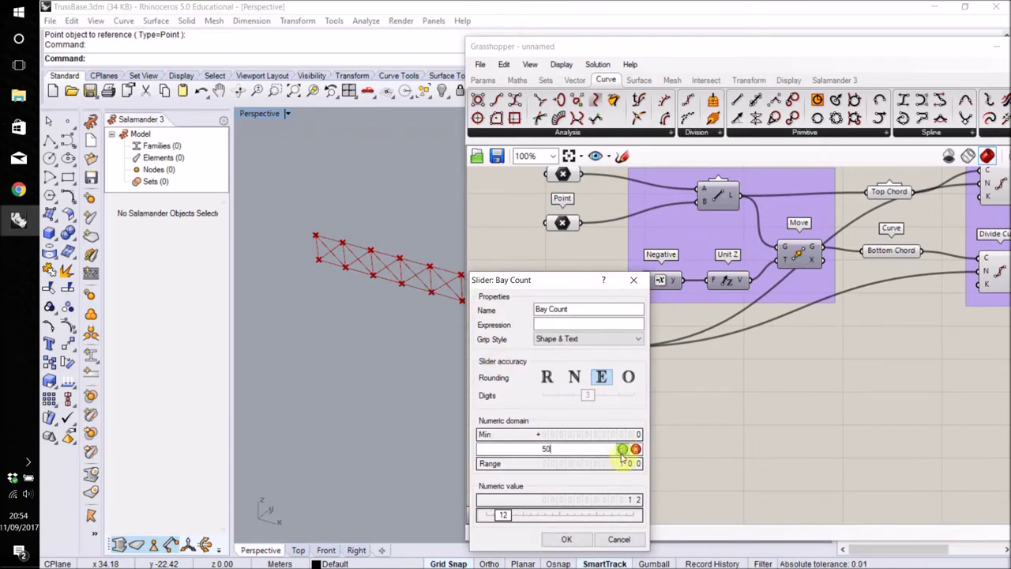
{"action": "left_click", "coordinate": [622, 449]}
{"action": "left_click", "coordinate": [566, 539]}
Add a Division component that divides Bay Count by a panel containing 2.
{"action": "left_click", "coordinate": [516, 79]}
{"action": "left_click_drag", "start_coordinate": [569, 118], "coordinate": [681, 367]}
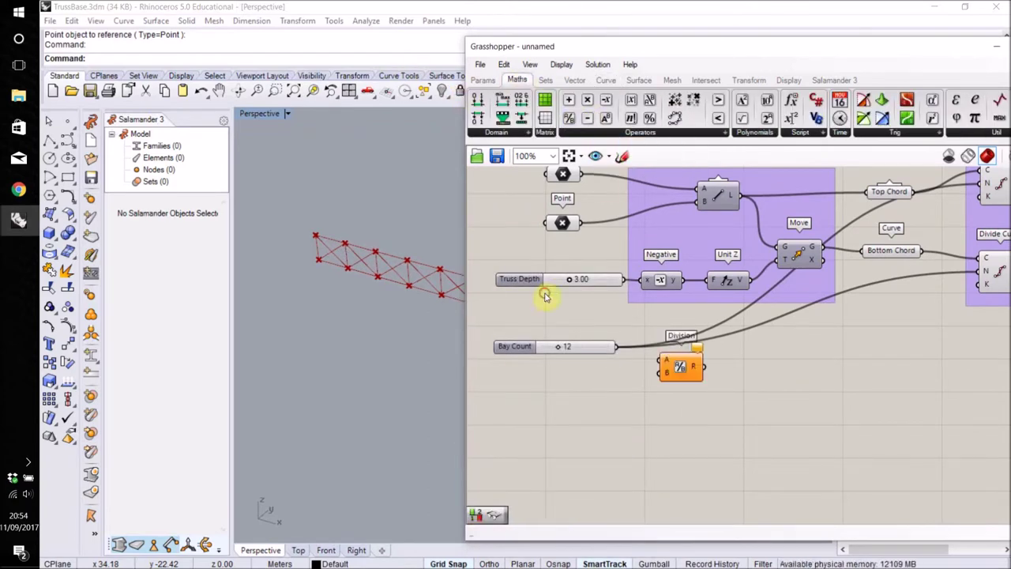
{"action": "double_click", "coordinate": [616, 402]}
{"action": "type", "text": "\"2"}
{"action": "key", "text": "Return"}
{"action": "left_click_drag", "start_coordinate": [671, 440], "coordinate": [659, 373]}
{"action": "left_click_drag", "start_coordinate": [569, 383], "coordinate": [615, 379]}
Move the Division component and its panel of 2 along the canvas to below the diagonal Line components.
{"action": "right_click_drag", "start_coordinate": [557, 322], "coordinate": [421, 329]}
{"action": "left_click_drag", "start_coordinate": [470, 355], "coordinate": [573, 403]}
{"action": "left_click_drag", "start_coordinate": [544, 375], "coordinate": [844, 387]}
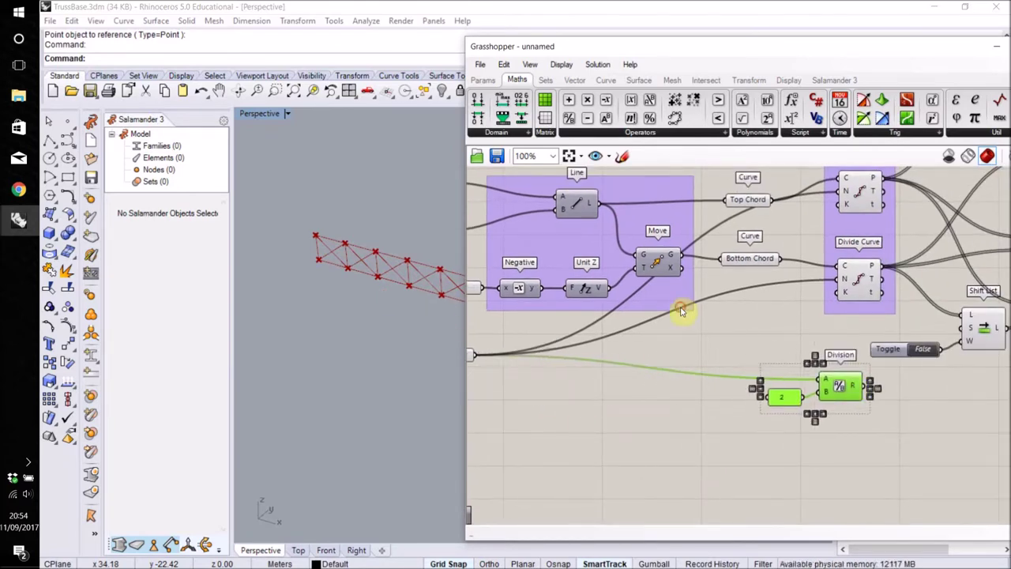
{"action": "right_click_drag", "start_coordinate": [682, 309], "coordinate": [470, 361]}
{"action": "left_click_drag", "start_coordinate": [631, 443], "coordinate": [915, 460]}
{"action": "right_click", "coordinate": [915, 460]}
Move the Posts parameter farther away from its Line component to leave free space between them.
{"action": "right_click_drag", "start_coordinate": [755, 206], "coordinate": [538, 223]}
{"action": "left_click", "coordinate": [703, 271]}
{"action": "left_click_drag", "start_coordinate": [751, 307], "coordinate": [938, 306]}
{"action": "left_click", "coordinate": [607, 80]}
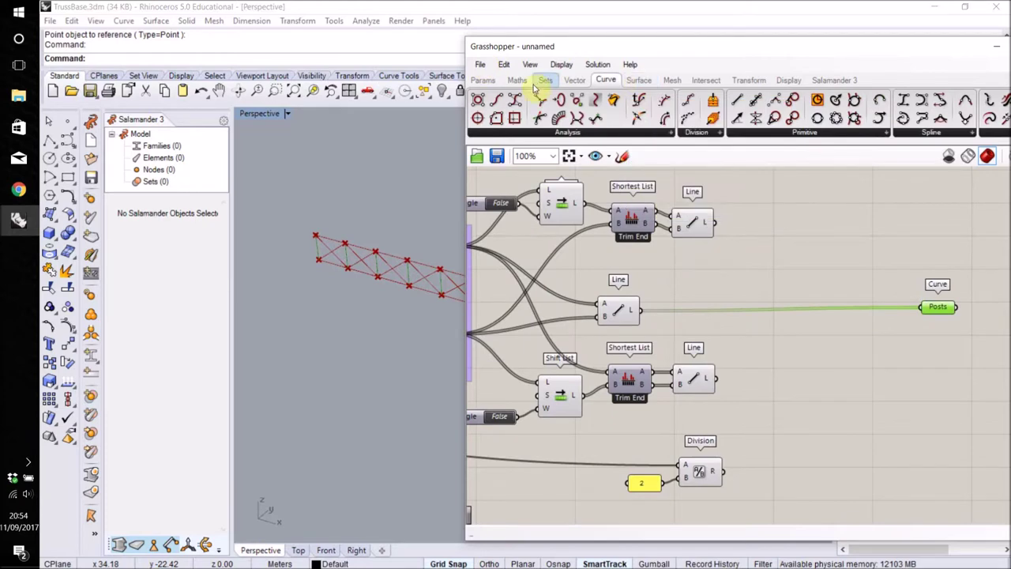
Add a Split List component that takes the upper diagonal Line output as its list and the Division result as its index.
{"action": "left_click", "coordinate": [545, 80]}
{"action": "left_click", "coordinate": [545, 132]}
{"action": "left_click", "coordinate": [599, 226]}
{"action": "left_click", "coordinate": [818, 225]}
{"action": "left_click_drag", "start_coordinate": [715, 223], "coordinate": [798, 228]}
{"action": "left_click_drag", "start_coordinate": [723, 471], "coordinate": [798, 240]}
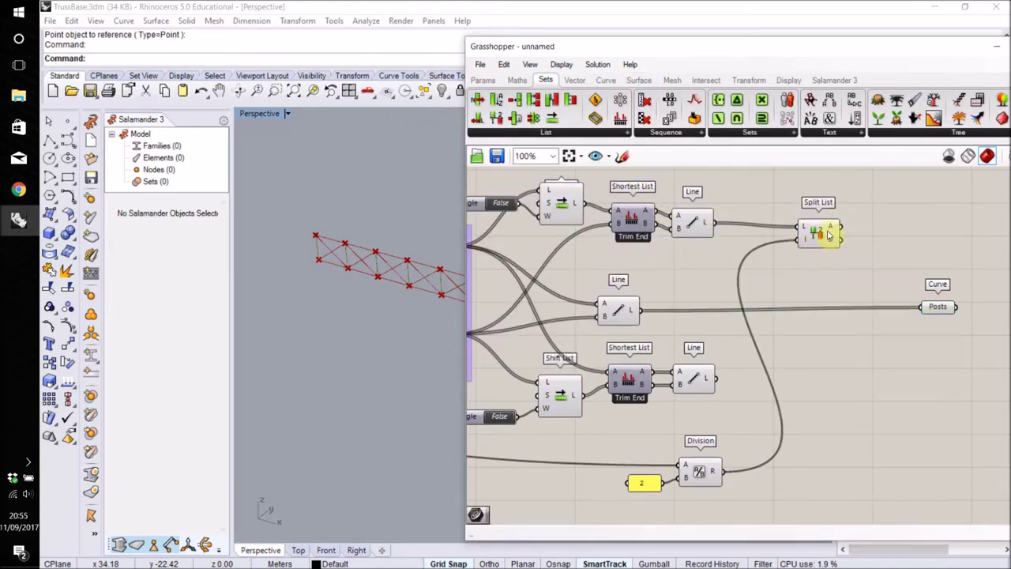
Add a Curve parameter fed by the Split List's B output, and hide the preview of the upper diagonal Line and Split List.
{"action": "right_click_drag", "start_coordinate": [856, 241], "coordinate": [756, 233]}
{"action": "left_click", "coordinate": [483, 80]}
{"action": "left_click", "coordinate": [794, 240]}
{"action": "left_click_drag", "start_coordinate": [780, 238], "coordinate": [742, 234]}
{"action": "left_click_drag", "start_coordinate": [567, 184], "coordinate": [760, 263]}
{"action": "key", "text": "ctrl+q"}
{"action": "left_click", "coordinate": [698, 281]}
Add a second Split List for the lower diagonal Line, indexed by the Division result, and feed its A output into a new Curve parameter.
{"action": "left_click_drag", "start_coordinate": [473, 42], "coordinate": [521, 26]}
{"action": "left_click", "coordinate": [594, 64]}
{"action": "left_click", "coordinate": [583, 102]}
{"action": "left_click", "coordinate": [766, 359]}
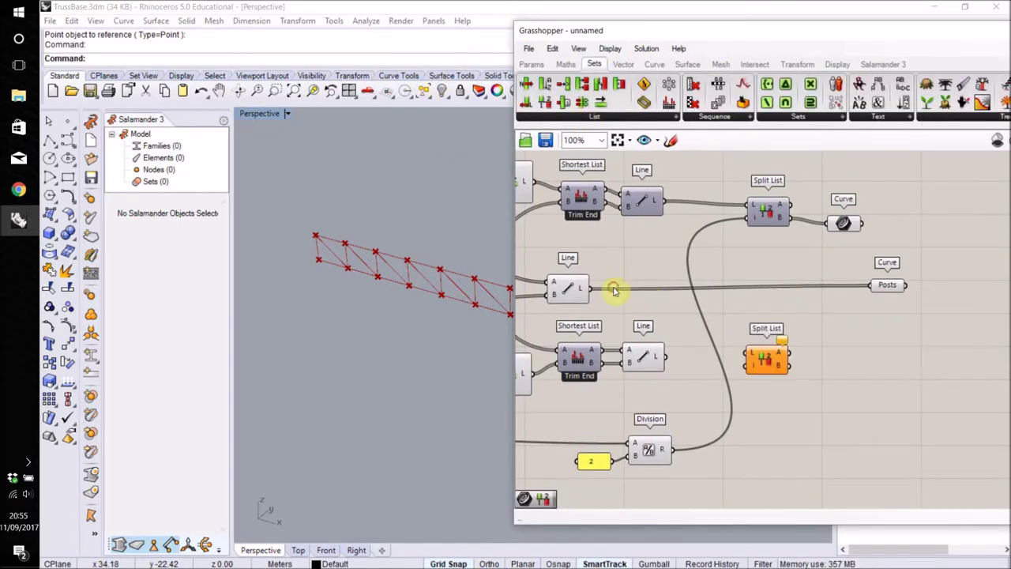
{"action": "left_click_drag", "start_coordinate": [737, 365], "coordinate": [672, 449]}
{"action": "left_click", "coordinate": [531, 64]}
{"action": "left_click", "coordinate": [845, 354]}
{"action": "left_click_drag", "start_coordinate": [789, 352], "coordinate": [828, 350]}
Hide the preview of the lower diagonal Line and its Split List.
{"action": "right_click_drag", "start_coordinate": [799, 399], "coordinate": [873, 364]}
{"action": "left_click_drag", "start_coordinate": [869, 368], "coordinate": [727, 308]}
{"action": "middle_click", "coordinate": [750, 282]}
{"action": "left_click", "coordinate": [800, 311]}
{"action": "left_click", "coordinate": [778, 374]}
Group the post and diagonal components, from the toggles and Shift Lists through the Split Lists, and shift the group away from the Divide Curve group.
{"action": "left_click_drag", "start_coordinate": [563, 29], "coordinate": [478, 20]}
{"action": "right_click_drag", "start_coordinate": [696, 255], "coordinate": [693, 284], "text": "ctrl"}
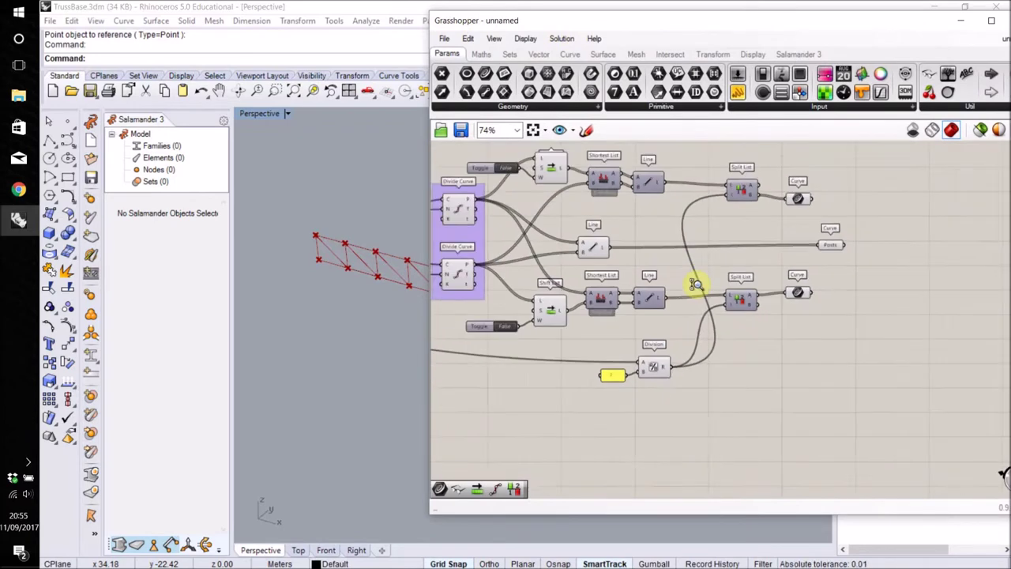
{"action": "scroll", "coordinate": [696, 284], "scroll_direction": "down", "scroll_amount": 1}
{"action": "left_click_drag", "start_coordinate": [788, 411], "coordinate": [510, 190]}
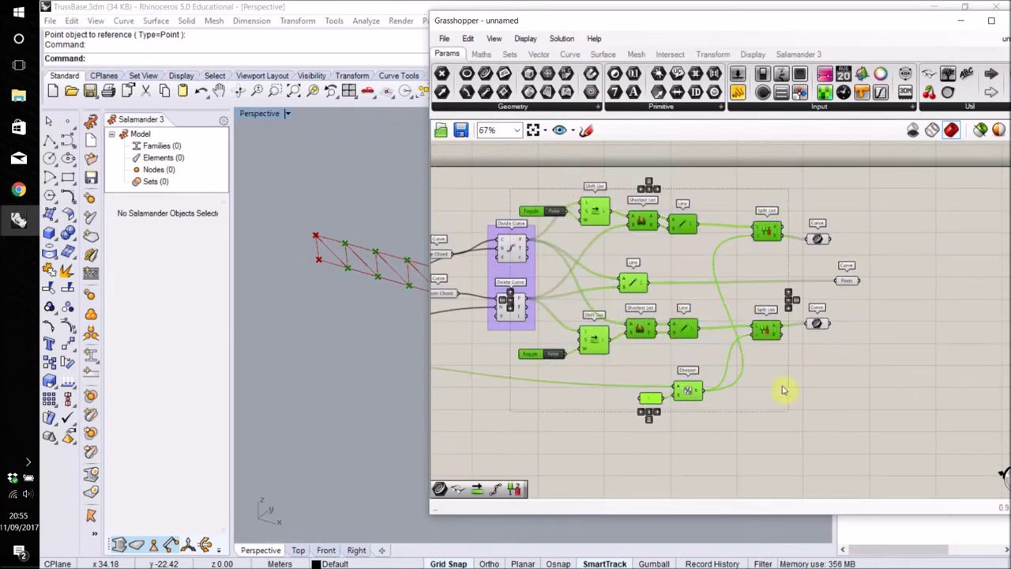
{"action": "key", "text": "ctrl+g"}
{"action": "left_click_drag", "start_coordinate": [718, 292], "coordinate": [753, 290]}
{"action": "left_click", "coordinate": [901, 361]}
Move the Posts parameter and the two diagonal Curve parameters farther out from the large group.
{"action": "right_click_drag", "start_coordinate": [887, 330], "coordinate": [713, 314]}
{"action": "scroll", "coordinate": [707, 271], "scroll_direction": "up", "scroll_amount": 3}
{"action": "left_click_drag", "start_coordinate": [665, 263], "coordinate": [724, 258]}
{"action": "left_click", "coordinate": [700, 201]}
{"action": "left_click_drag", "start_coordinate": [623, 200], "coordinate": [656, 188]}
{"action": "left_click_drag", "start_coordinate": [620, 318], "coordinate": [649, 313]}
Add a Curve parameter named Bracing and connect both diagonal Curve parameters to it, keeping Posts next to it.
{"action": "double_click", "coordinate": [484, 73]}
{"action": "left_click", "coordinate": [597, 4]}
{"action": "left_click_drag", "start_coordinate": [487, 76], "coordinate": [729, 203]}
{"action": "right_click", "coordinate": [730, 204]}
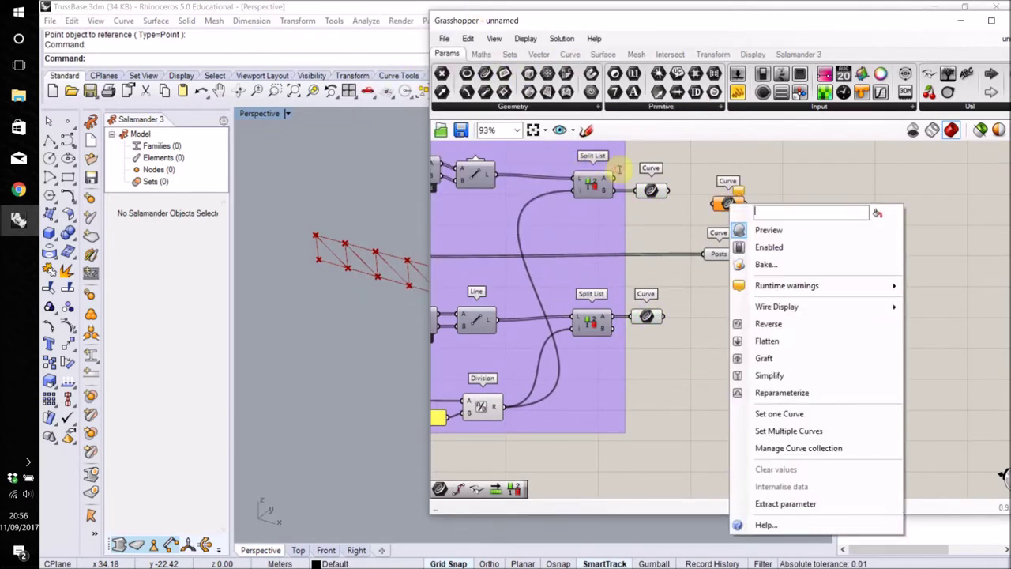
{"action": "type", "text": "Bracing"}
{"action": "key", "text": "Return"}
{"action": "left_click_drag", "start_coordinate": [664, 316], "coordinate": [711, 203], "text": "shift"}
{"action": "left_click_drag", "start_coordinate": [719, 254], "coordinate": [727, 248]}
{"action": "left_click", "coordinate": [719, 302]}
Place linked copies of the Top Chord and Bottom Chord parameters beside Bracing and Posts at the end of the definition.
{"action": "right_click_drag", "start_coordinate": [609, 310], "coordinate": [954, 317]}
{"action": "left_click", "coordinate": [707, 299]}
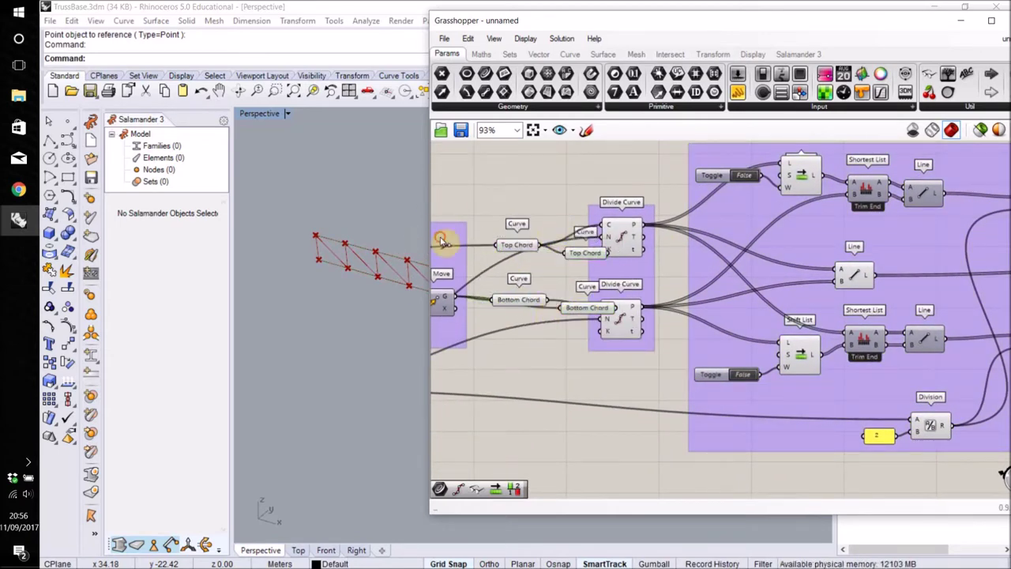
{"action": "left_click_drag", "start_coordinate": [590, 258], "coordinate": [909, 337]}
{"action": "left_click", "coordinate": [867, 201]}
{"action": "left_click", "coordinate": [643, 148]}
{"action": "left_click_drag", "start_coordinate": [853, 235], "coordinate": [960, 310]}
Set the wire display of the Top Chord, Bottom Chord, Bracing and Posts output parameters to Faint.
{"action": "right_click", "coordinate": [960, 310]}
{"action": "mouse_move", "coordinate": [927, 328]}
{"action": "left_click", "coordinate": [799, 336]}
{"action": "left_click", "coordinate": [645, 270]}
{"action": "right_click_drag", "start_coordinate": [864, 358], "coordinate": [617, 316]}
{"action": "right_click", "coordinate": [705, 231]}
{"action": "mouse_move", "coordinate": [814, 309]}
{"action": "left_click", "coordinate": [910, 322]}
{"action": "right_click", "coordinate": [709, 303]}
{"action": "mouse_move", "coordinate": [789, 321]}
{"action": "left_click", "coordinate": [914, 335]}
{"action": "right_click", "coordinate": [712, 347]}
{"action": "left_click", "coordinate": [914, 335]}
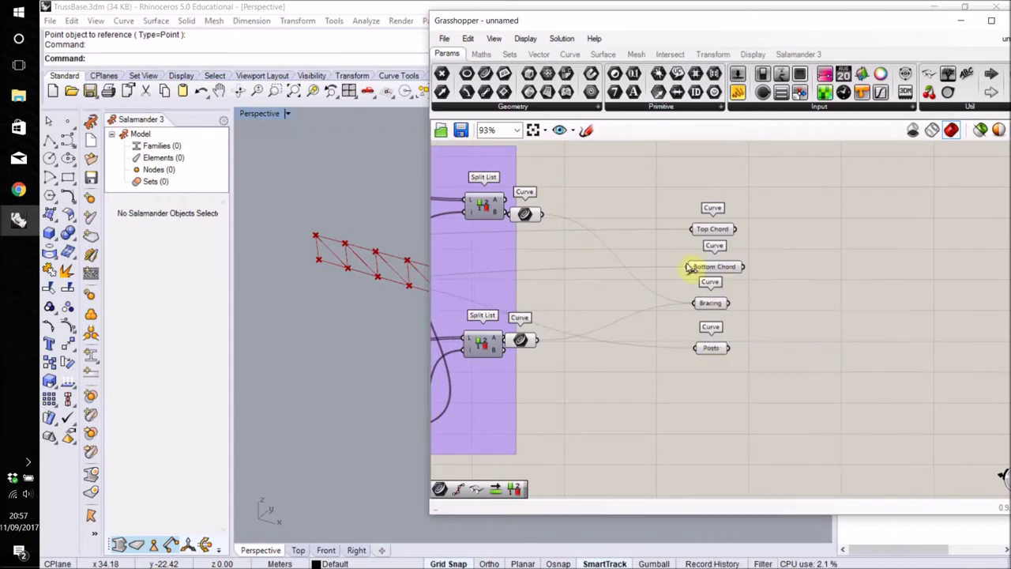
Group the Top Chord, Bottom Chord, Bracing and Posts output parameters.
{"action": "left_click_drag", "start_coordinate": [786, 195], "coordinate": [636, 369]}
{"action": "right_click", "coordinate": [781, 296]}
{"action": "left_click", "coordinate": [858, 432]}
{"action": "scroll", "coordinate": [606, 300], "scroll_direction": "down", "scroll_amount": 4}
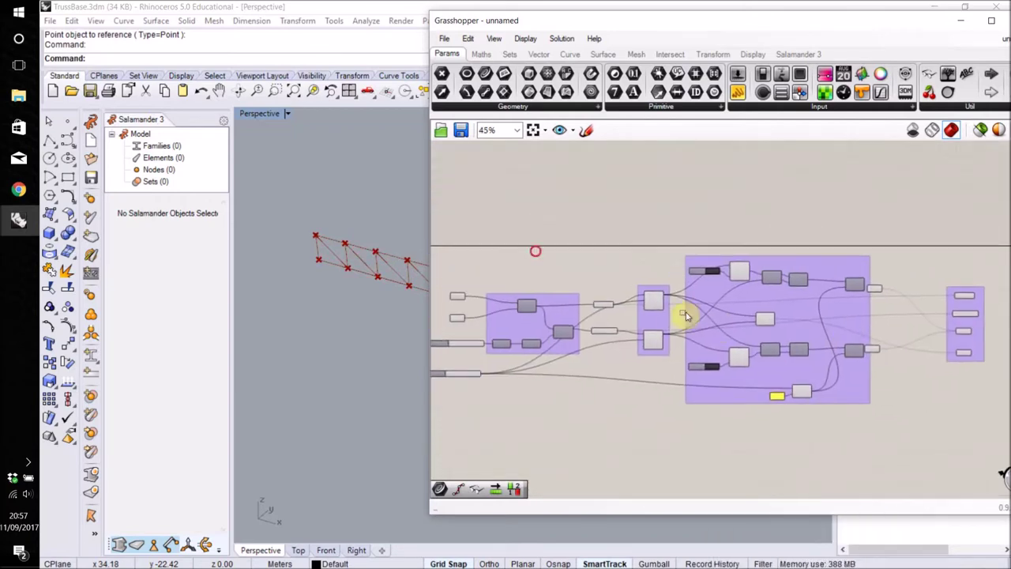
Test the truss by moving its end point in the Rhino viewport and setting Truss Depth to 4.91 and Bay Count to 10.
{"action": "left_click_drag", "start_coordinate": [560, 29], "coordinate": [470, 40]}
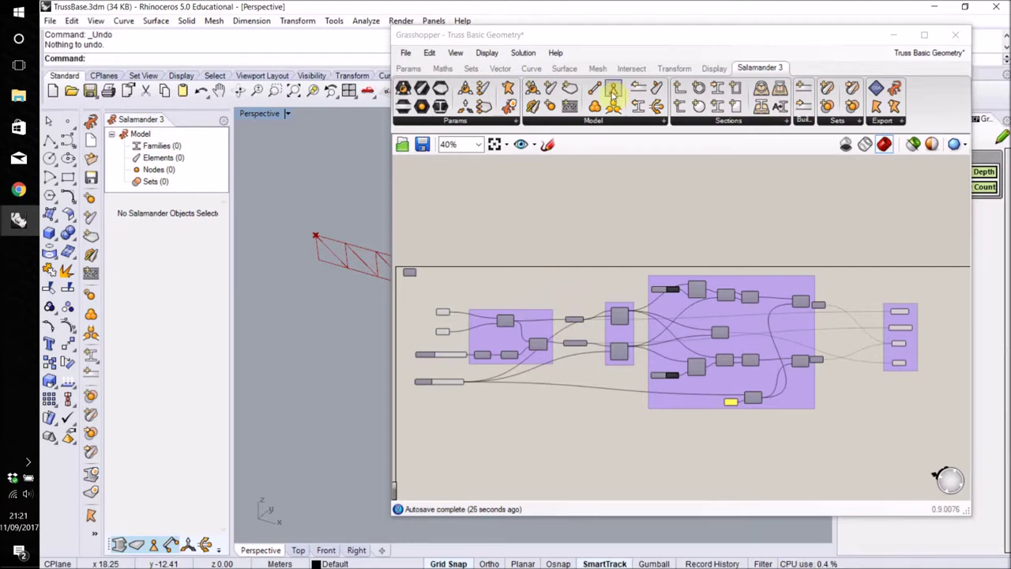
{"action": "double_click", "coordinate": [466, 36]}
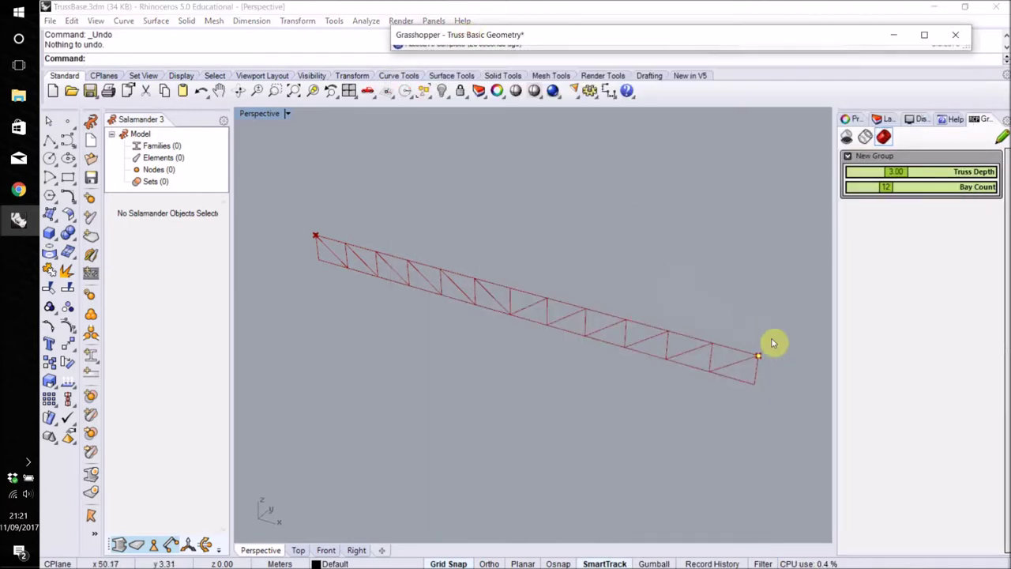
{"action": "left_click_drag", "start_coordinate": [757, 357], "coordinate": [731, 374]}
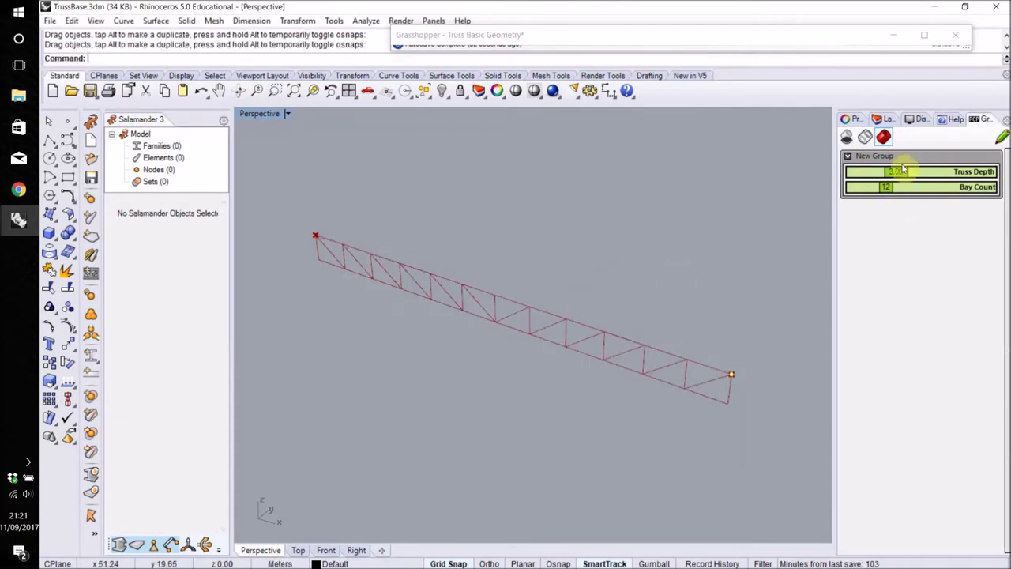
{"action": "left_click_drag", "start_coordinate": [897, 171], "coordinate": [881, 189]}
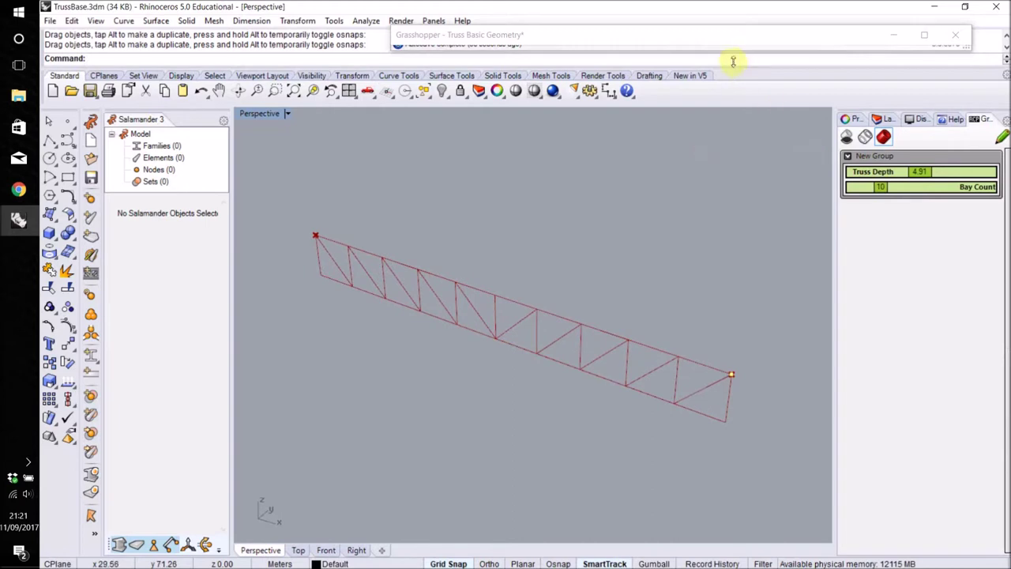
{"action": "double_click", "coordinate": [577, 34]}
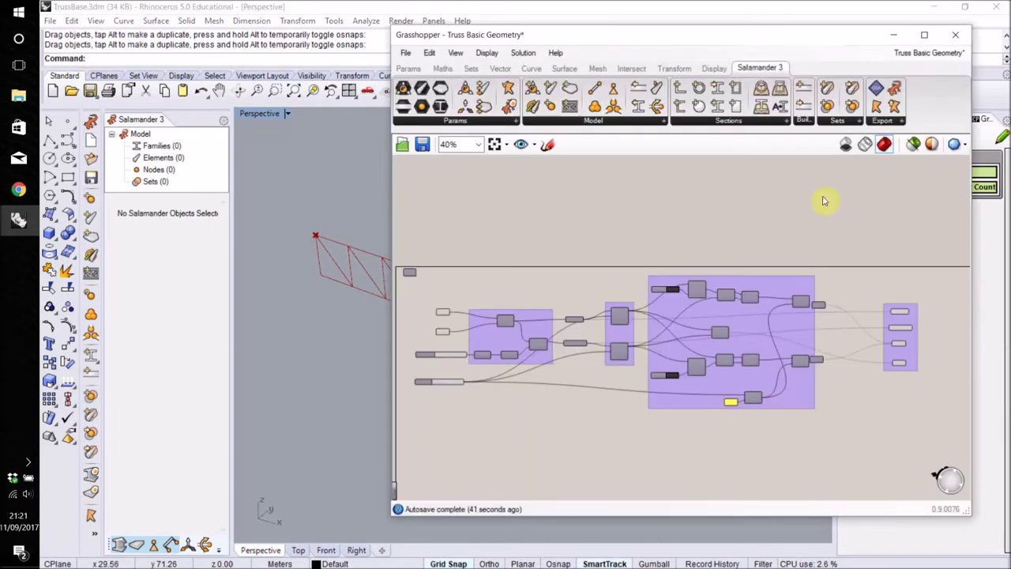
Examine the Top Chord, Bottom Chord, Bracing and Posts output parameters by selecting each in turn.
{"action": "scroll", "coordinate": [763, 371], "scroll_direction": "up", "scroll_amount": 5}
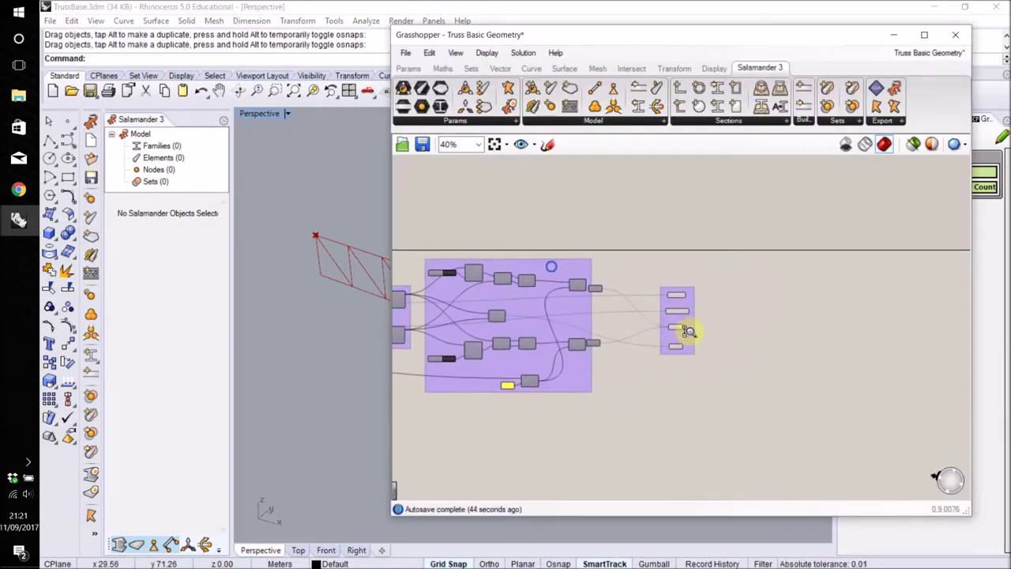
{"action": "scroll", "coordinate": [686, 229], "scroll_direction": "up", "scroll_amount": 2}
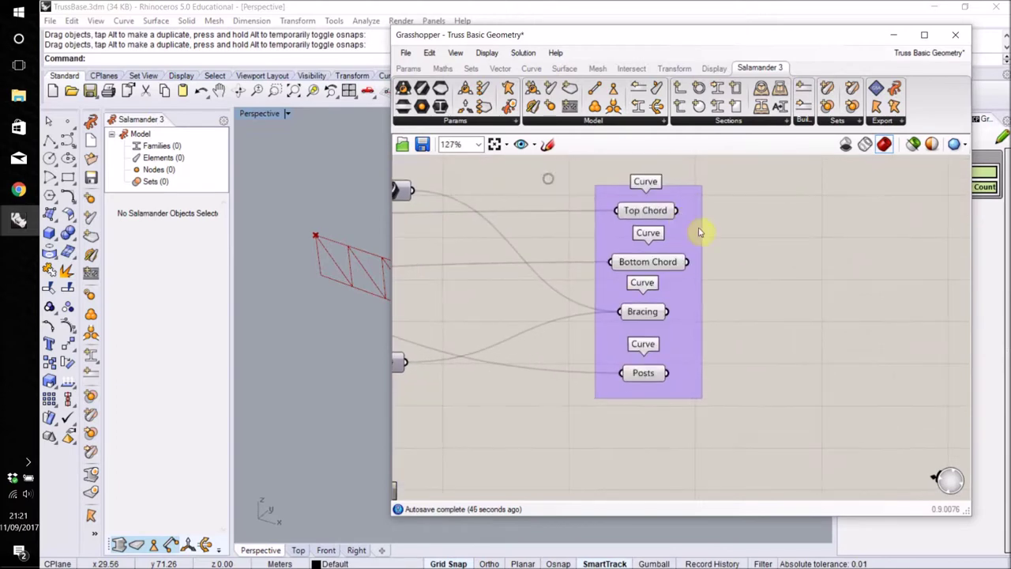
{"action": "right_click_drag", "start_coordinate": [699, 262], "coordinate": [710, 263]}
{"action": "left_click", "coordinate": [645, 246]}
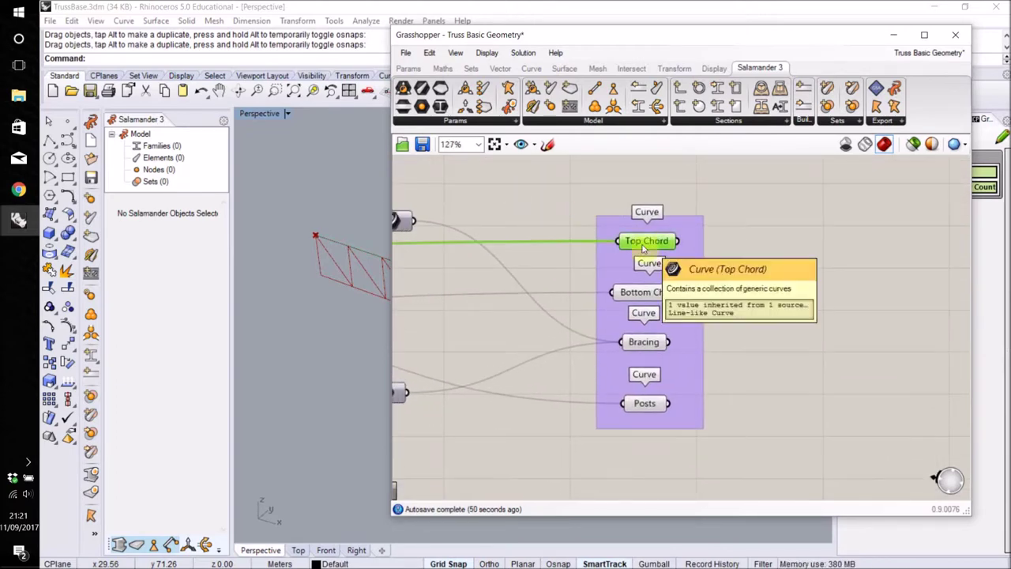
{"action": "left_click", "coordinate": [649, 292]}
{"action": "left_click", "coordinate": [644, 341]}
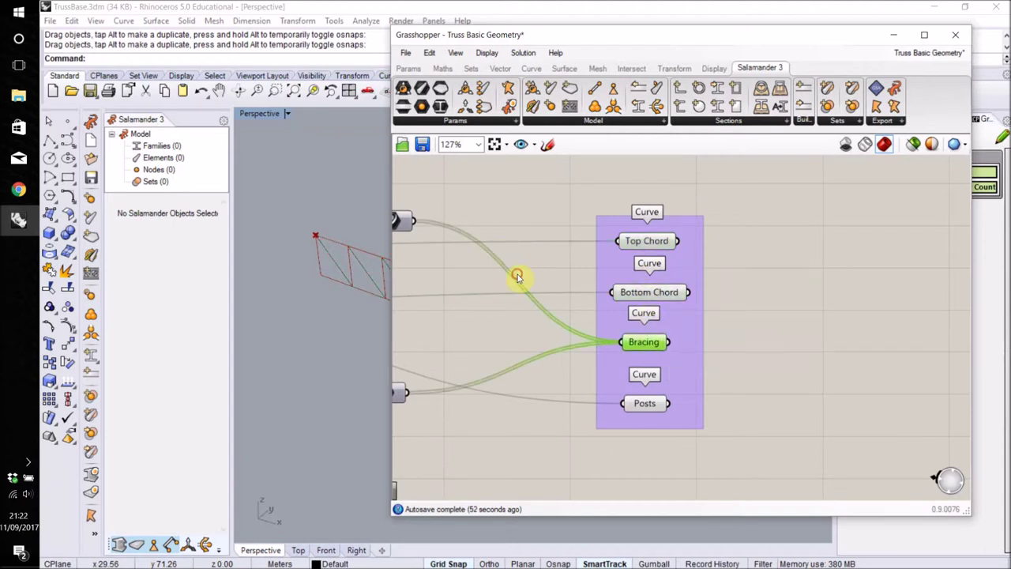
{"action": "left_click", "coordinate": [645, 403]}
{"action": "left_click", "coordinate": [796, 373]}
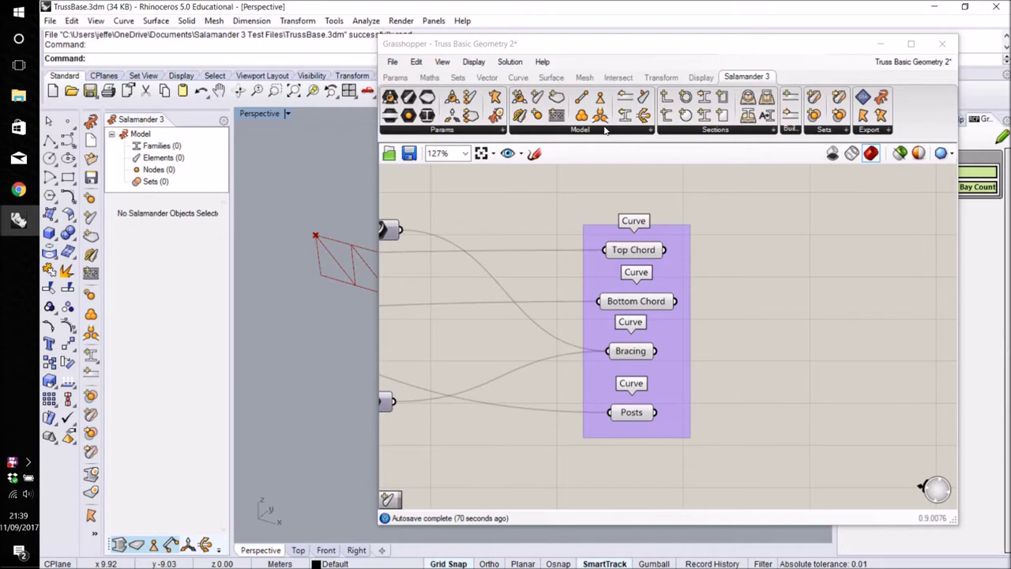
Add a Create Linear Element component and connect both the Top Chord and Bottom Chord curves to its L input.
{"action": "left_click", "coordinate": [538, 98]}
{"action": "left_click_drag", "start_coordinate": [823, 251], "coordinate": [843, 267]}
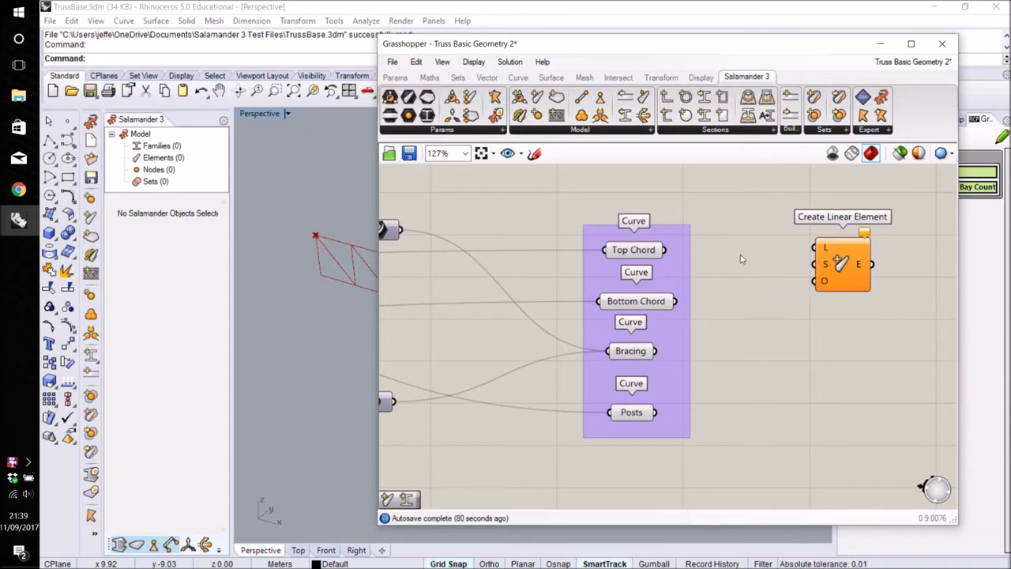
{"action": "left_click_drag", "start_coordinate": [665, 249], "coordinate": [814, 248]}
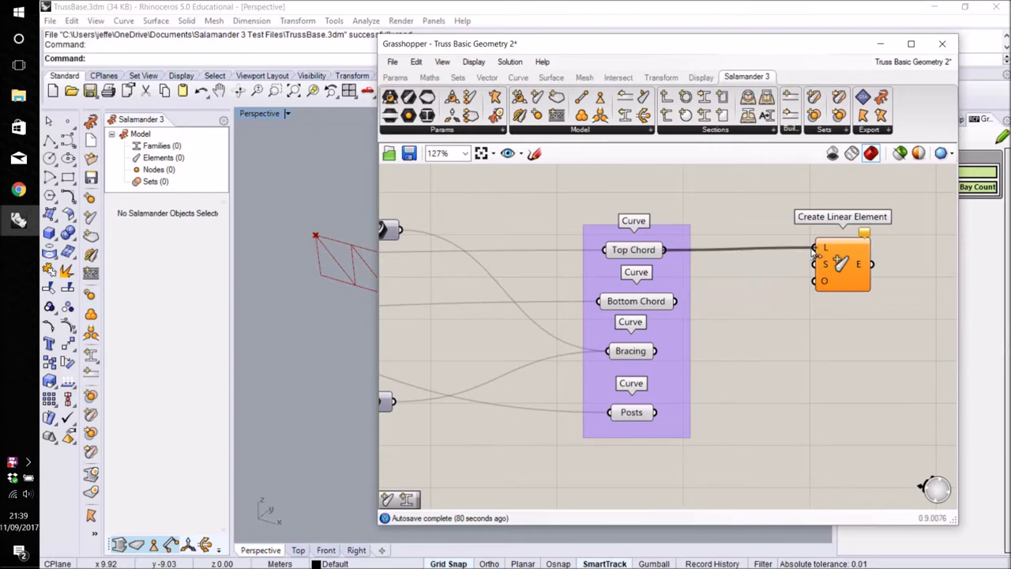
{"action": "left_click_drag", "start_coordinate": [677, 305], "coordinate": [817, 246]}
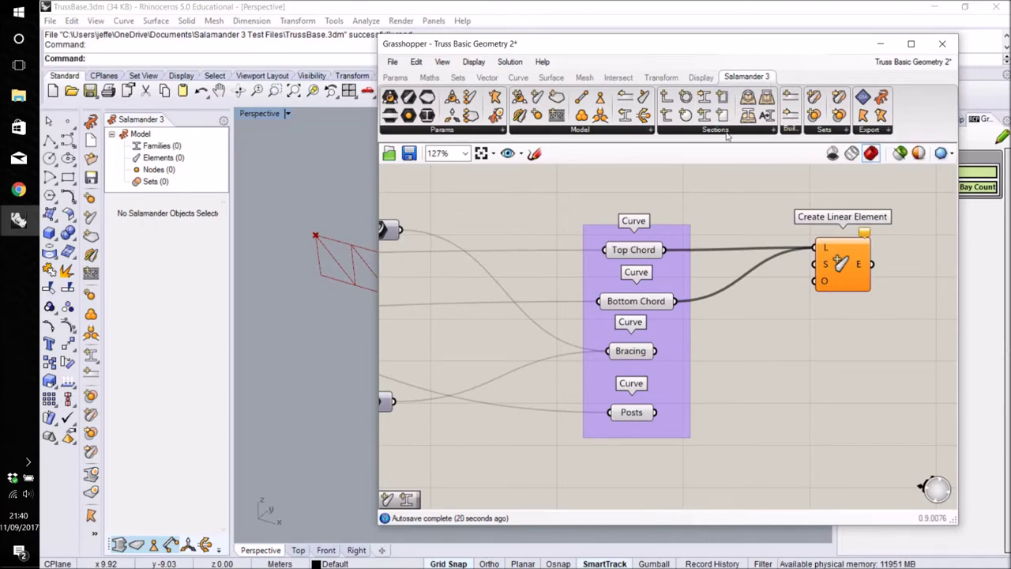
Add an I Section component below Create Linear Element and connect its section output to the element's S input.
{"action": "left_click_drag", "start_coordinate": [704, 115], "coordinate": [790, 425]}
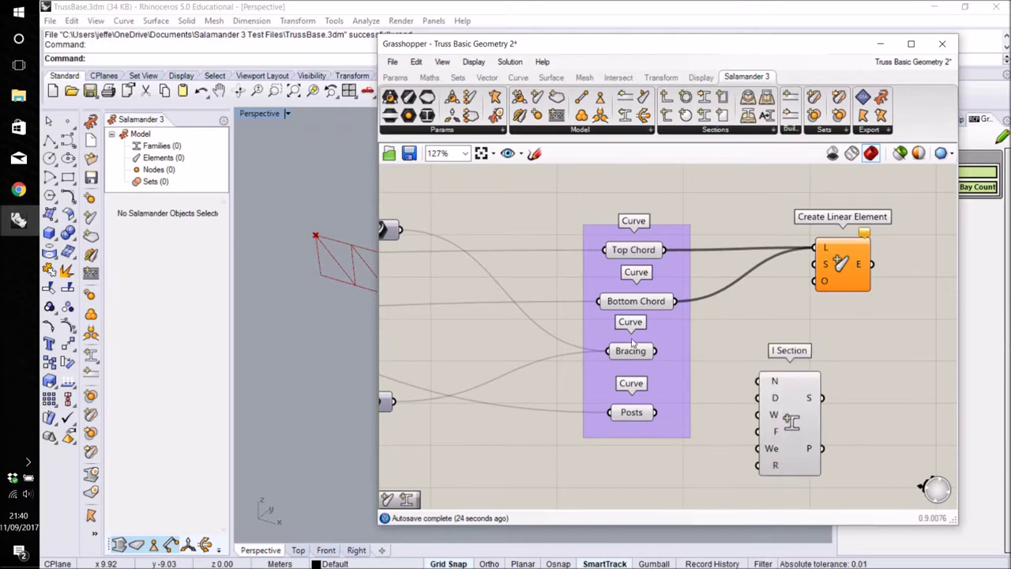
{"action": "right_click_drag", "start_coordinate": [700, 475], "coordinate": [651, 414]}
{"action": "left_click_drag", "start_coordinate": [753, 370], "coordinate": [732, 383]}
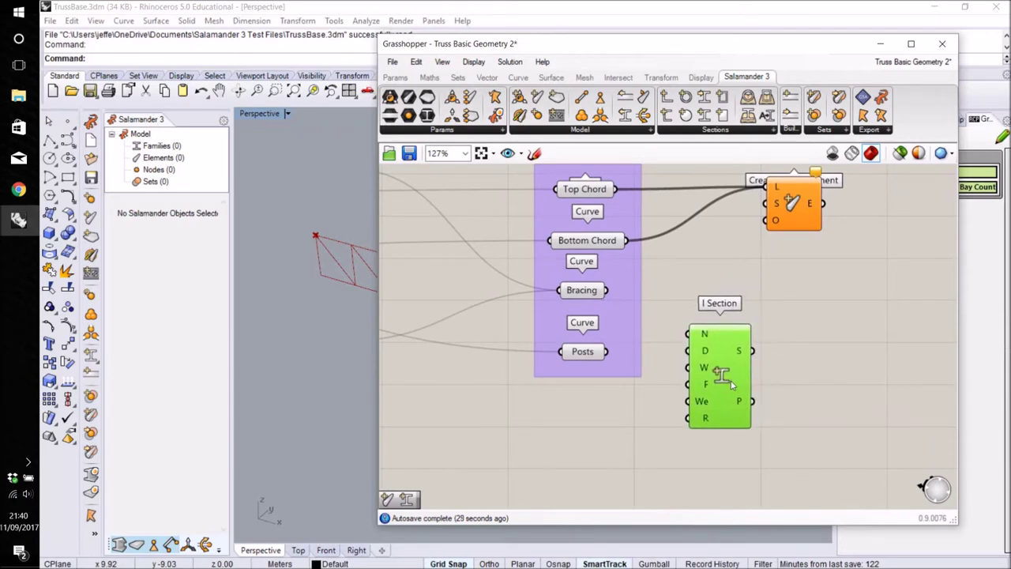
{"action": "left_click", "coordinate": [708, 287]}
{"action": "mouse_move", "coordinate": [704, 339]}
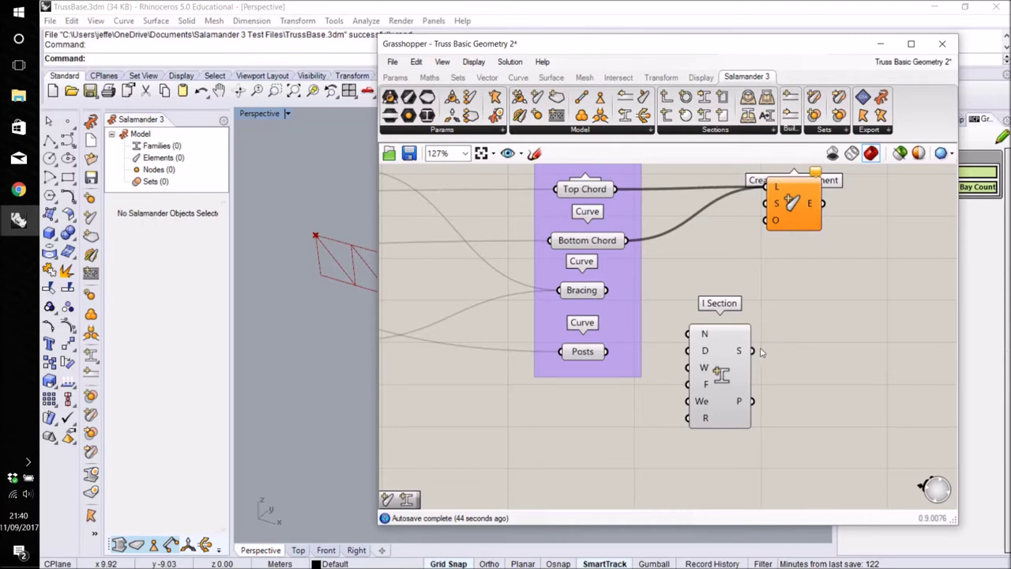
{"action": "left_click_drag", "start_coordinate": [754, 350], "coordinate": [765, 203]}
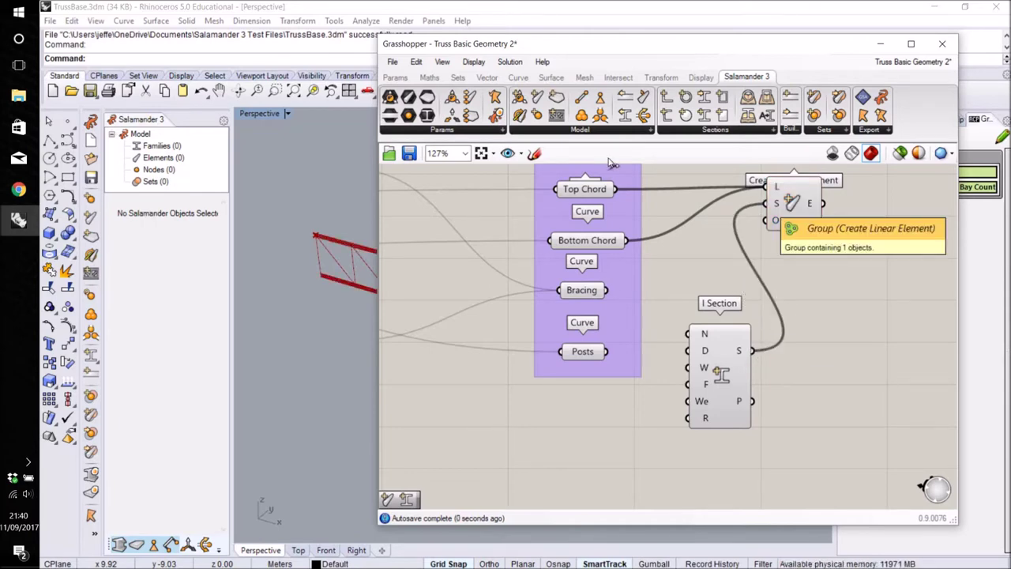
Examine the chords' I-section profile up close at the truss end in the Rhino viewport.
{"action": "right_click_drag", "start_coordinate": [817, 256], "coordinate": [838, 288]}
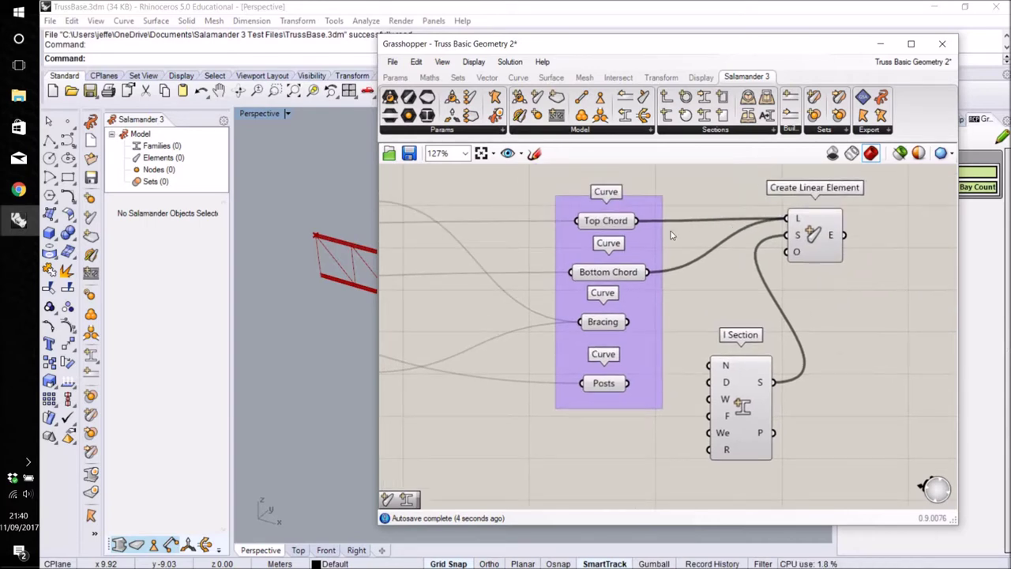
{"action": "left_click_drag", "start_coordinate": [637, 51], "coordinate": [793, 53]}
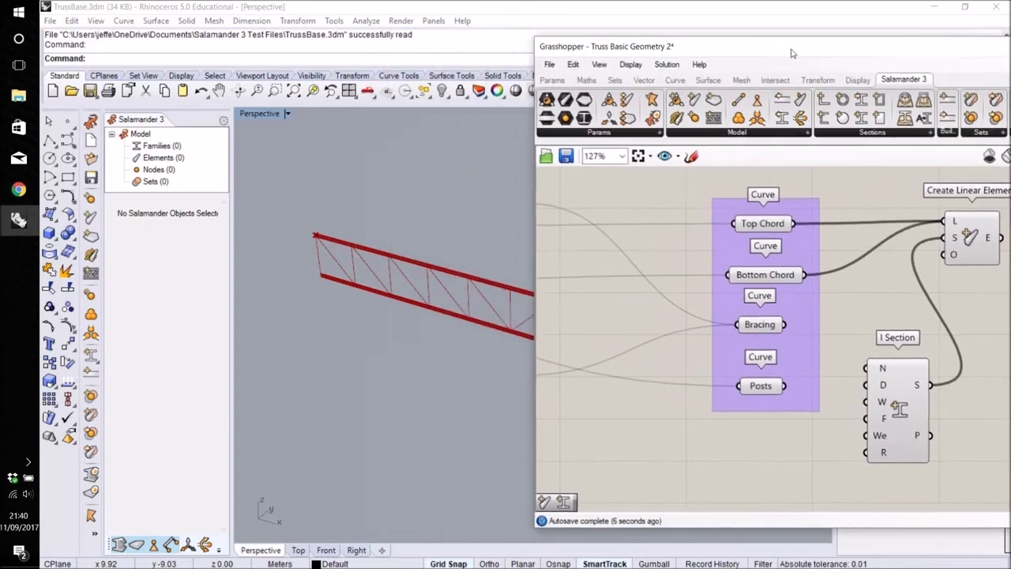
{"action": "right_click_drag", "start_coordinate": [498, 307], "coordinate": [399, 314]}
{"action": "right_click_drag", "start_coordinate": [411, 383], "coordinate": [412, 312], "text": "ctrl"}
{"action": "scroll", "coordinate": [412, 314], "scroll_direction": "down", "scroll_amount": 2}
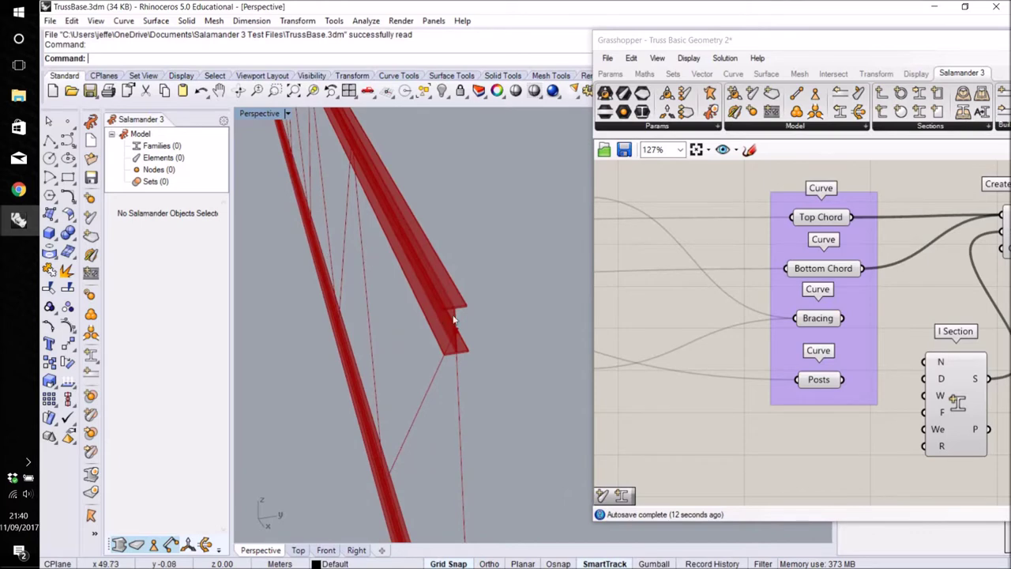
{"action": "mouse_move", "coordinate": [416, 303]}
{"action": "right_mouse_down"}
{"action": "mouse_move", "coordinate": [416, 291]}
{"action": "mouse_move", "coordinate": [411, 301]}
{"action": "right_mouse_up"}
{"action": "left_click_drag", "start_coordinate": [786, 41], "coordinate": [596, 38]}
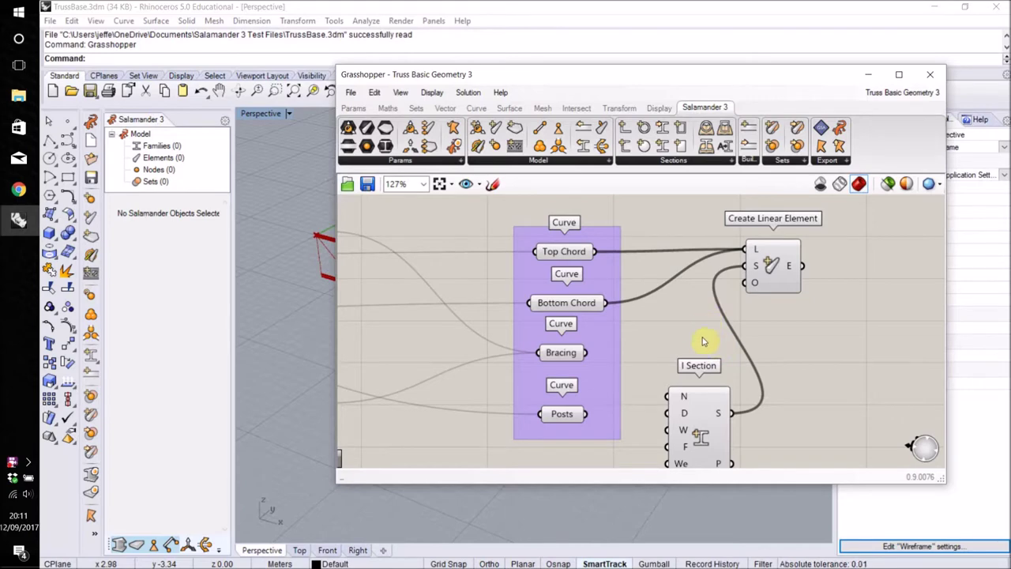
Move the I Section component above the group of output curve parameters.
{"action": "left_click_drag", "start_coordinate": [704, 426], "coordinate": [698, 171]}
{"action": "right_click_drag", "start_coordinate": [699, 351], "coordinate": [703, 461]}
{"action": "left_click_drag", "start_coordinate": [695, 308], "coordinate": [633, 279]}
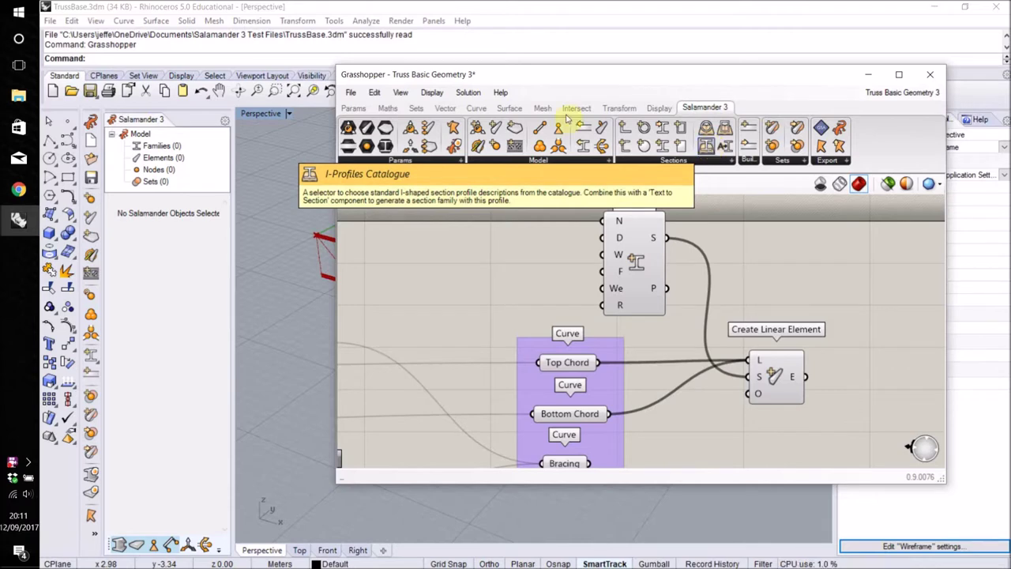
Add an I-Profiles Catalogue selector and place it below the Posts parameter.
{"action": "left_click", "coordinate": [709, 146]}
{"action": "left_click", "coordinate": [676, 433]}
{"action": "right_click_drag", "start_coordinate": [790, 436], "coordinate": [779, 259]}
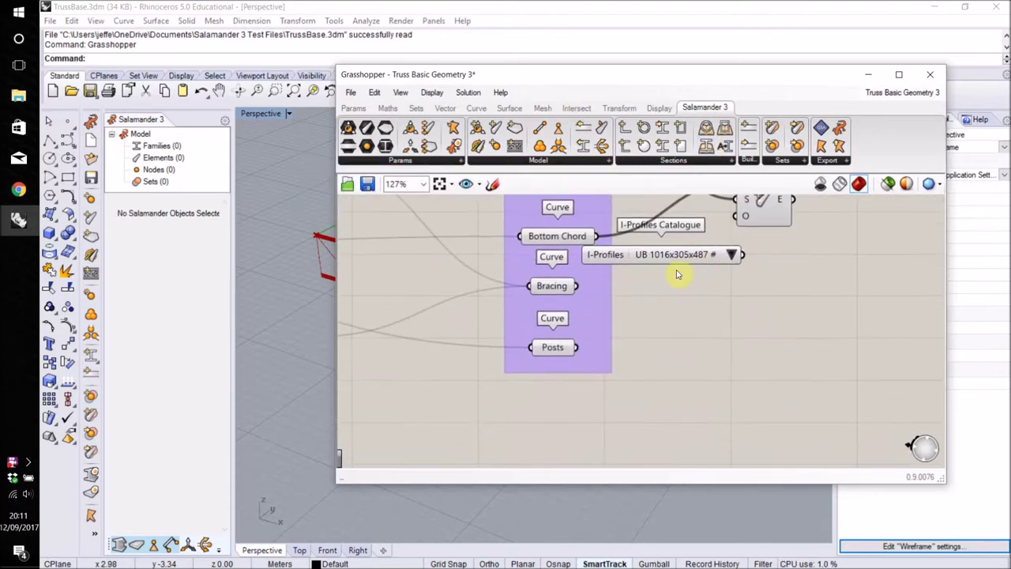
{"action": "left_click_drag", "start_coordinate": [678, 261], "coordinate": [599, 411]}
Choose UC 254x254x107 as the profile in the I-Profiles Catalogue, then select the Bracing parameter.
{"action": "left_click", "coordinate": [652, 408]}
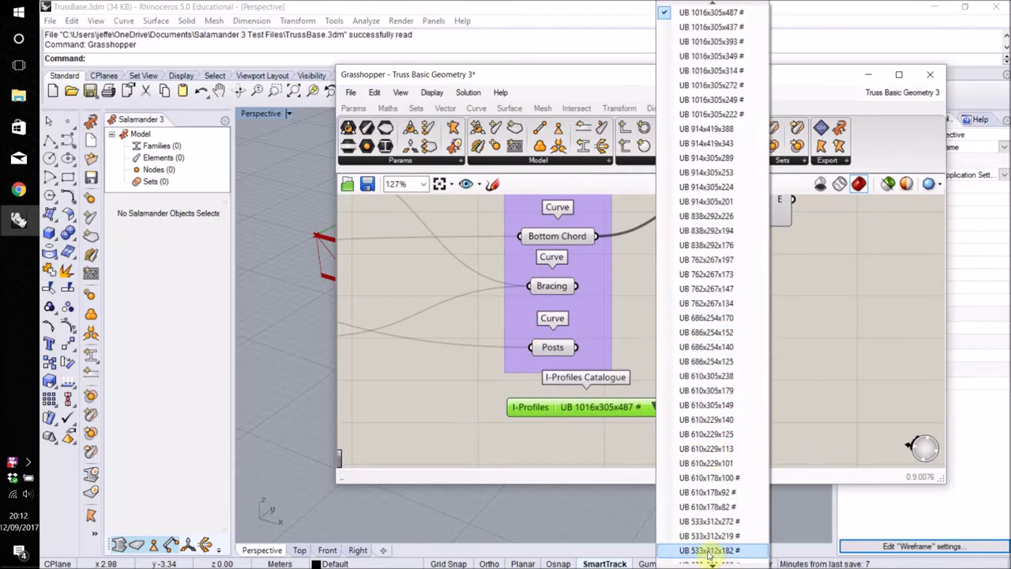
{"action": "scroll", "coordinate": [568, 456], "scroll_direction": "down", "scroll_amount": 4}
{"action": "scroll", "coordinate": [567, 456], "scroll_direction": "down", "scroll_amount": 11}
{"action": "scroll", "coordinate": [567, 456], "scroll_direction": "down", "scroll_amount": 11}
{"action": "scroll", "coordinate": [568, 456], "scroll_direction": "down", "scroll_amount": 1}
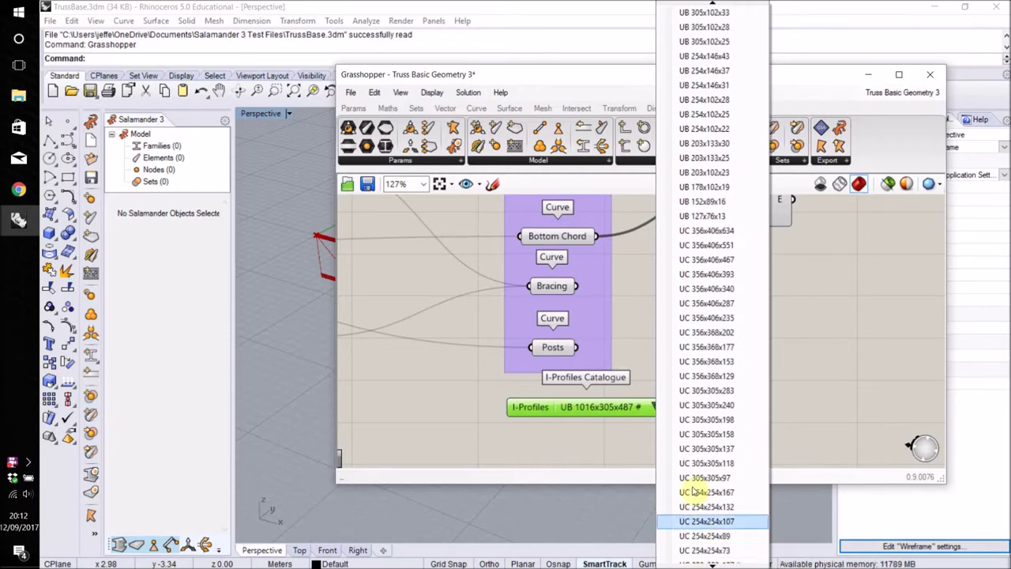
{"action": "left_click", "coordinate": [715, 522]}
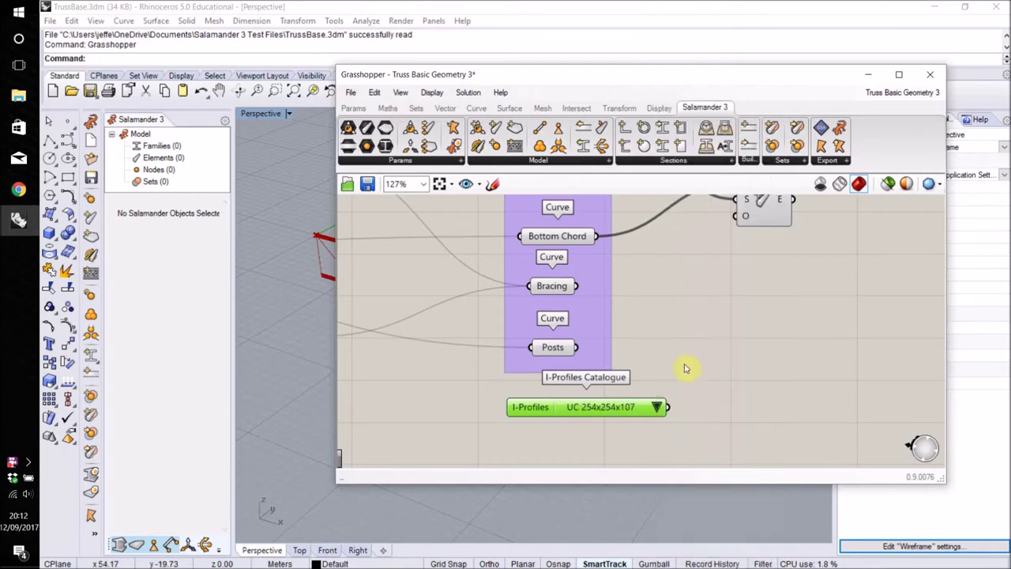
{"action": "left_click", "coordinate": [551, 286]}
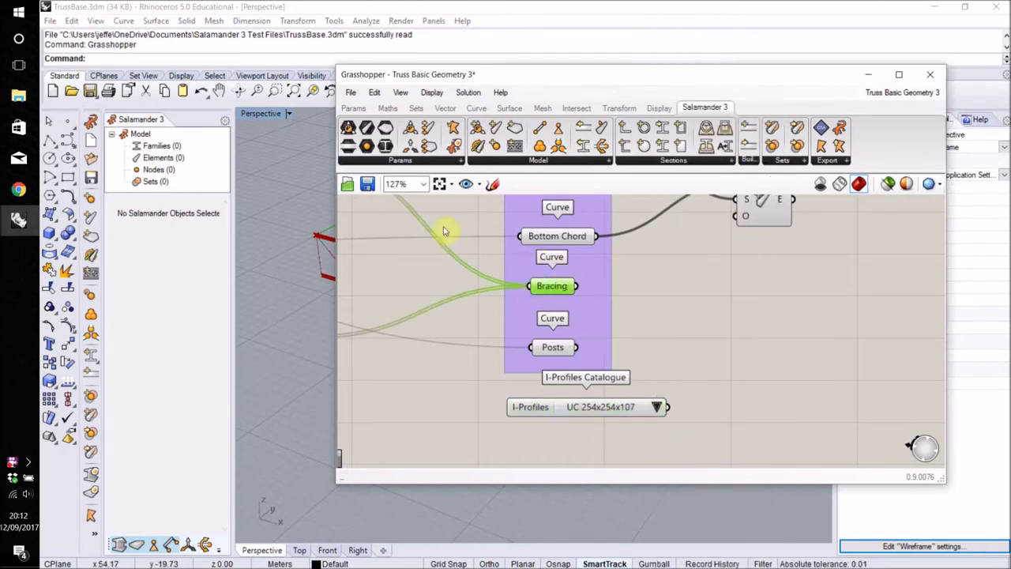
Add a Create Linear Element component and connect both the Bracing and Posts curves to its line input.
{"action": "left_click", "coordinate": [553, 348]}
{"action": "left_click", "coordinate": [680, 294]}
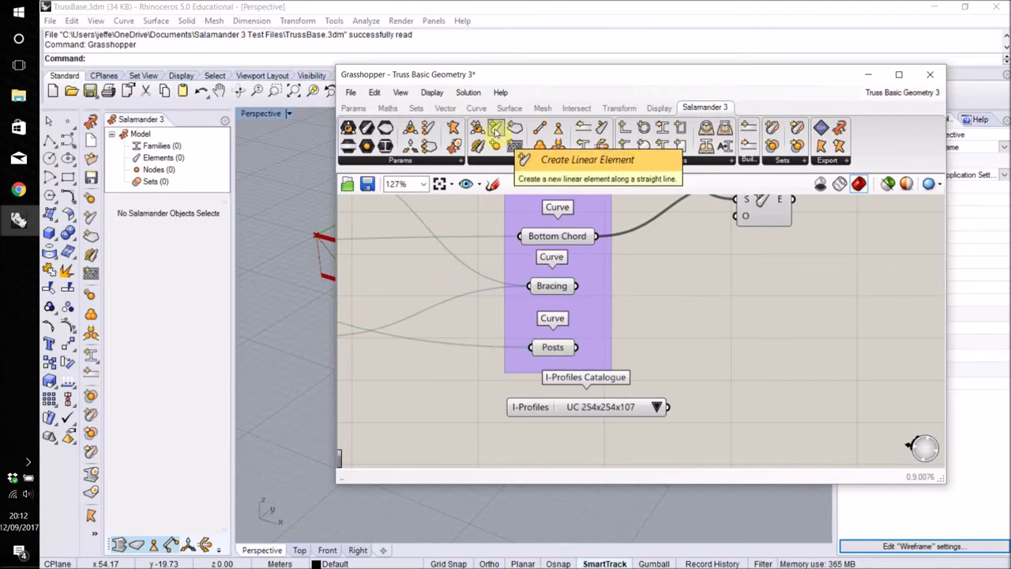
{"action": "left_click_drag", "start_coordinate": [496, 133], "coordinate": [756, 312]}
{"action": "left_click_drag", "start_coordinate": [577, 286], "coordinate": [726, 292]}
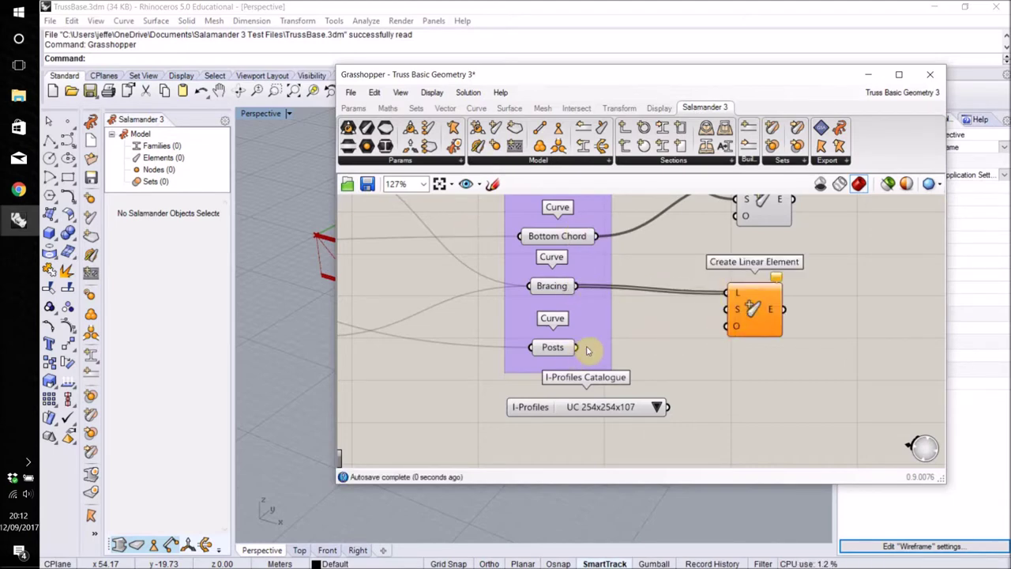
{"action": "left_click_drag", "start_coordinate": [579, 348], "coordinate": [725, 292]}
{"action": "left_click_drag", "start_coordinate": [576, 286], "coordinate": [725, 292], "text": "shift"}
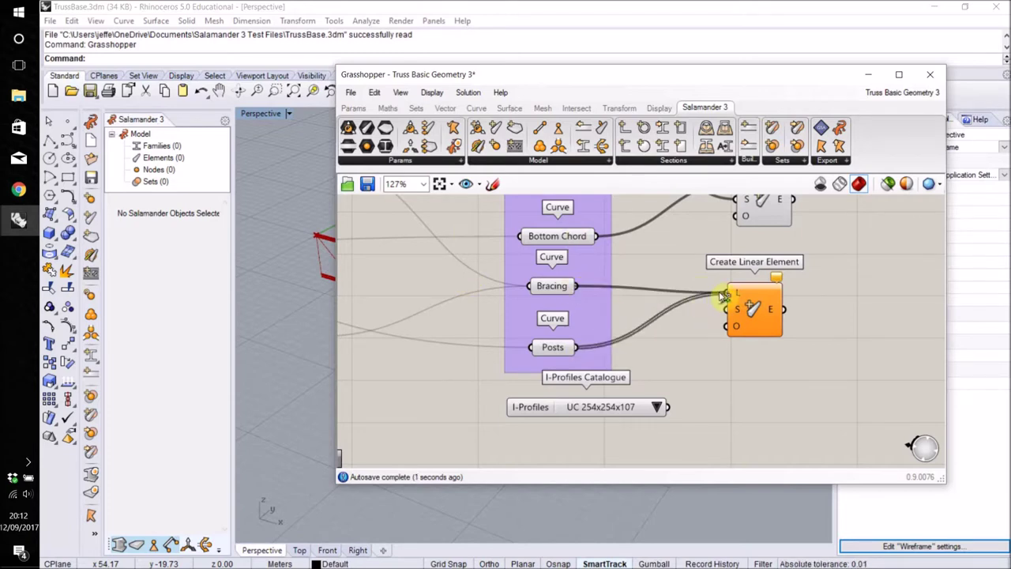
Add a Text To Section component, feed the I-Profiles Catalogue into its description input, and connect its section output to the bracing and posts' Create Linear Element.
{"action": "left_click_drag", "start_coordinate": [581, 409], "coordinate": [534, 420]}
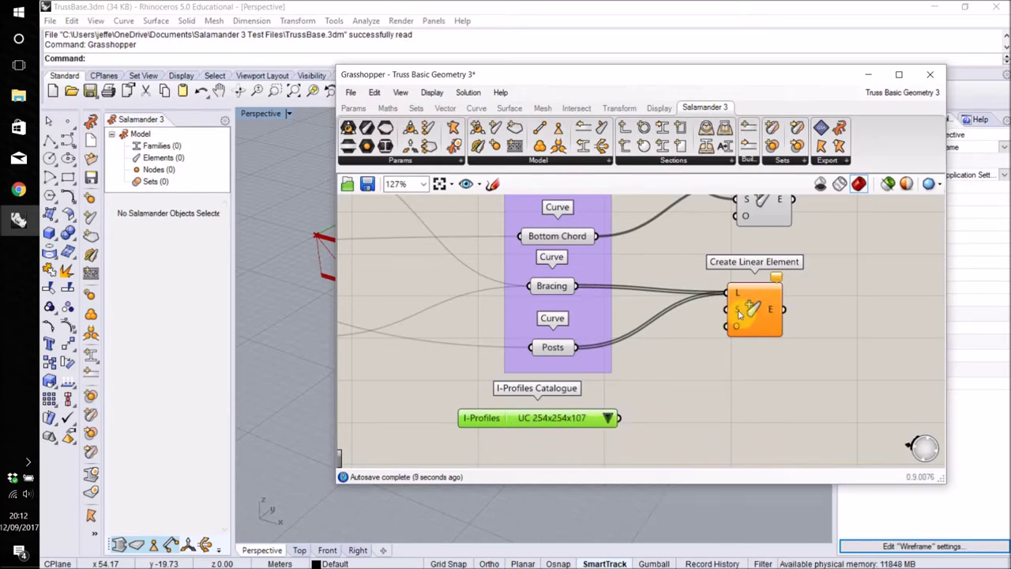
{"action": "mouse_move", "coordinate": [737, 314]}
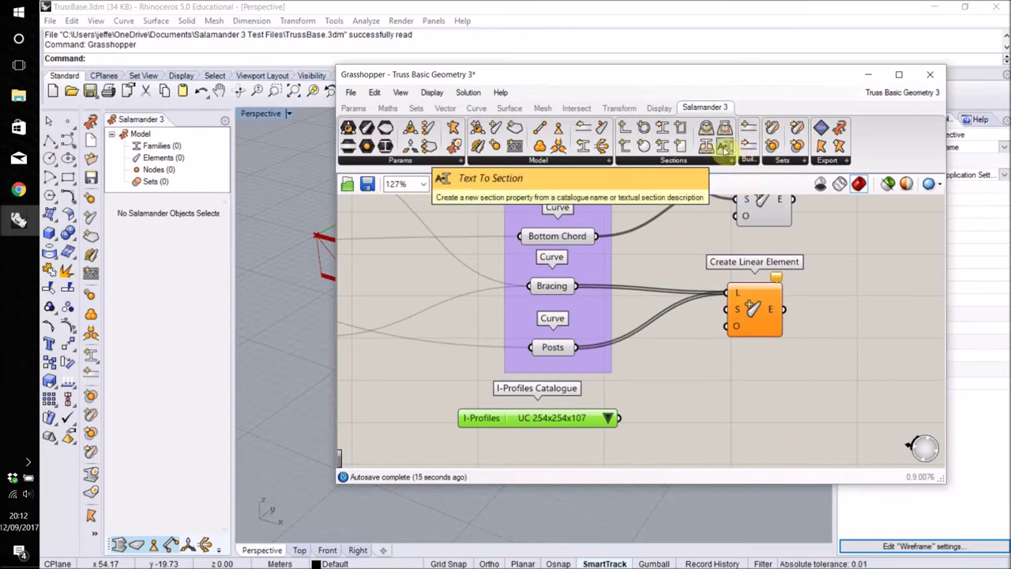
{"action": "left_click_drag", "start_coordinate": [687, 425], "coordinate": [688, 411]}
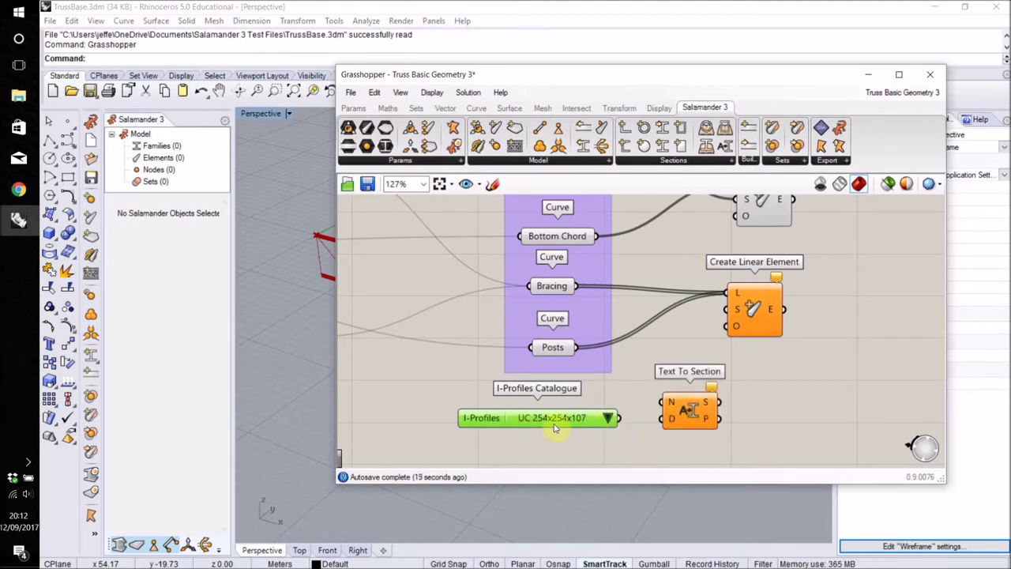
{"action": "left_click_drag", "start_coordinate": [620, 419], "coordinate": [662, 418]}
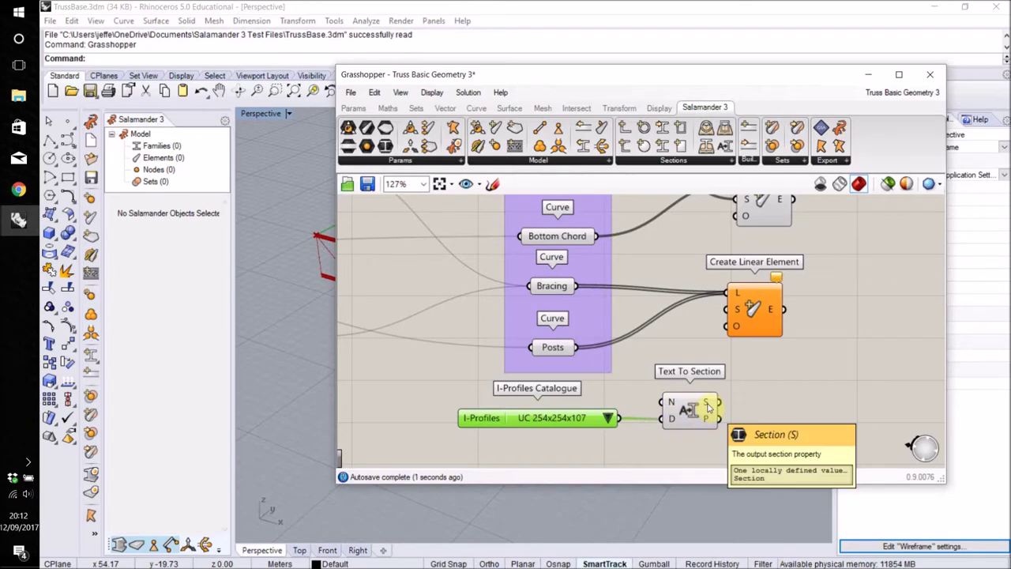
{"action": "left_click_drag", "start_coordinate": [717, 404], "coordinate": [721, 313]}
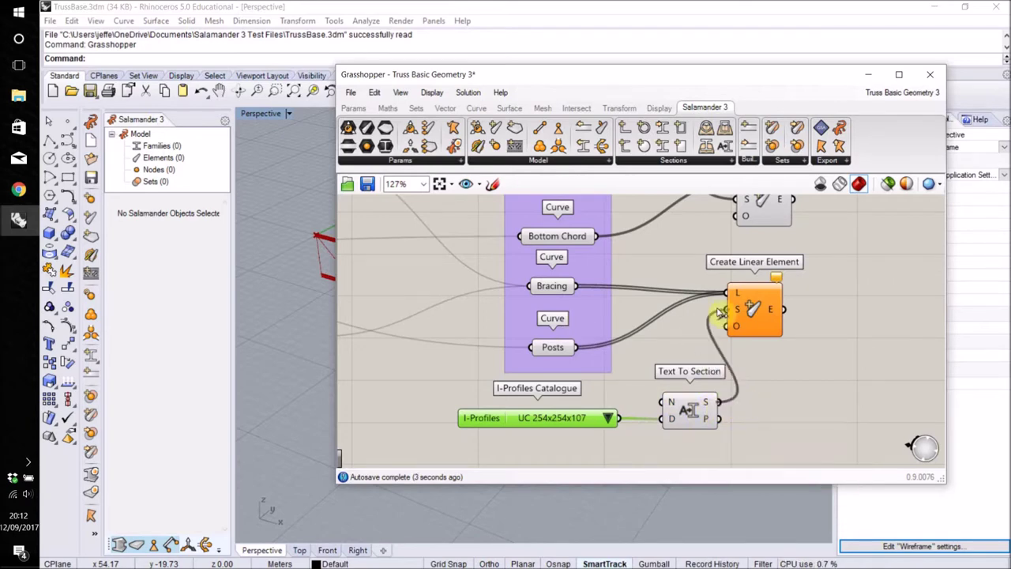
Examine the bracing and post section profiles along the truss in the Rhino viewport.
{"action": "left_click_drag", "start_coordinate": [505, 87], "coordinate": [565, 87]}
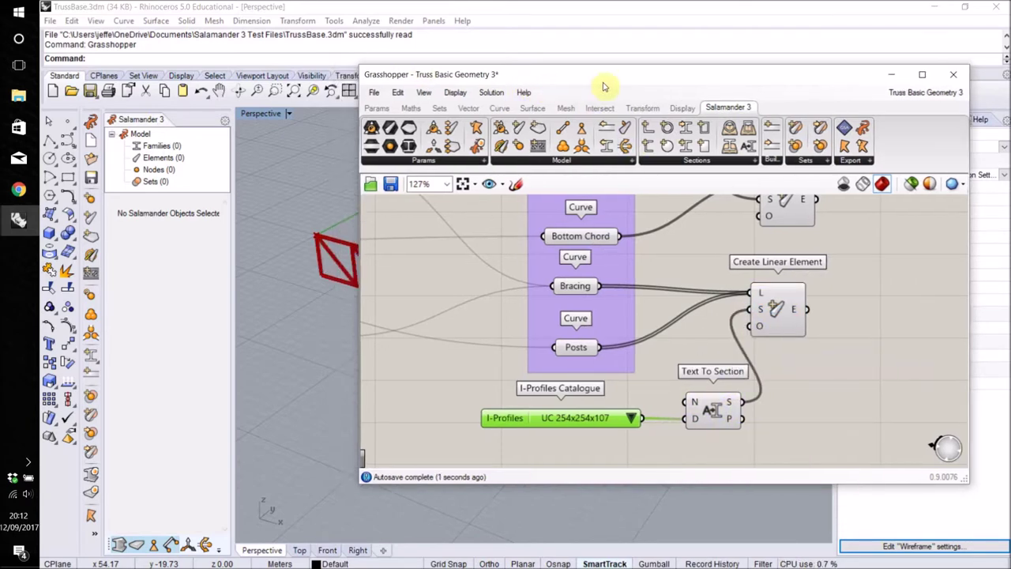
{"action": "left_click_drag", "start_coordinate": [679, 83], "coordinate": [844, 86]}
{"action": "mouse_move", "coordinate": [450, 311]}
{"action": "right_mouse_down", "text": "shift"}
{"action": "mouse_move", "coordinate": [386, 309]}
{"action": "mouse_move", "coordinate": [359, 323]}
{"action": "mouse_move", "coordinate": [388, 305]}
{"action": "mouse_move", "coordinate": [490, 289]}
{"action": "mouse_move", "coordinate": [451, 292]}
{"action": "right_mouse_up", "text": "shift"}
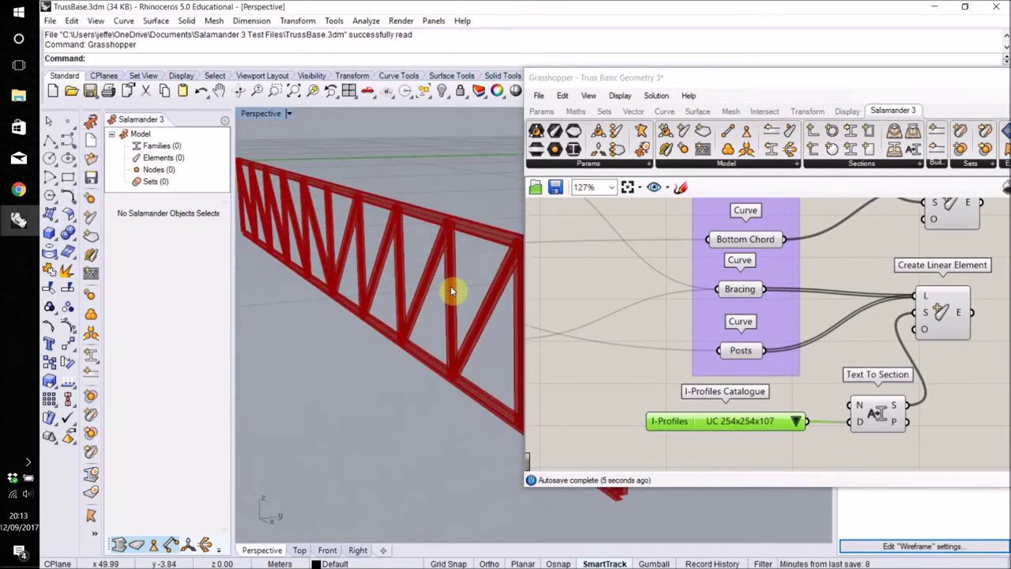
{"action": "scroll", "coordinate": [450, 292], "scroll_direction": "up", "scroll_amount": 2}
{"action": "scroll", "coordinate": [450, 292], "scroll_direction": "down", "scroll_amount": 6}
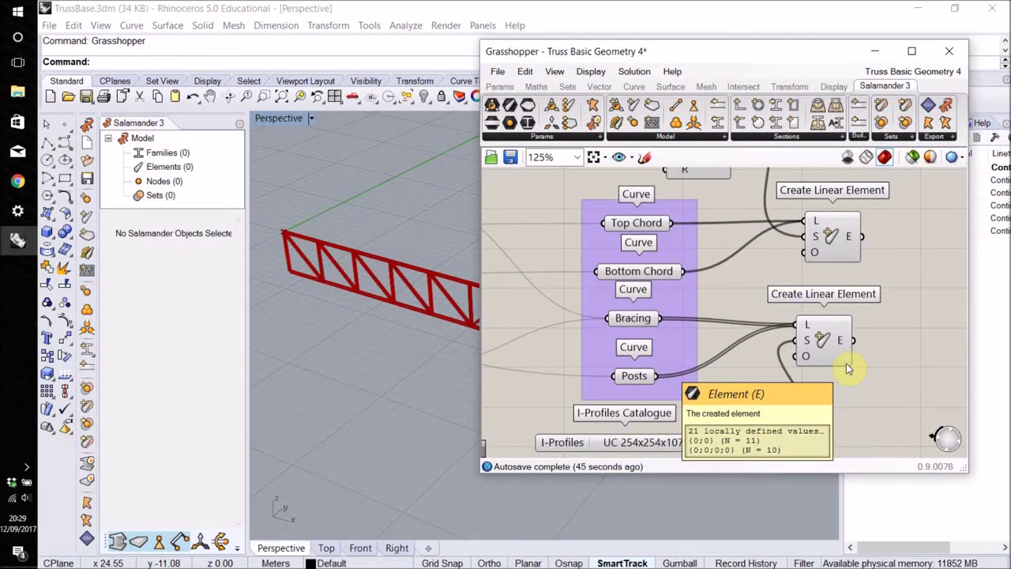
Add a Get Nodes component and connect the chords' linear elements to its element input.
{"action": "left_click", "coordinate": [832, 242]}
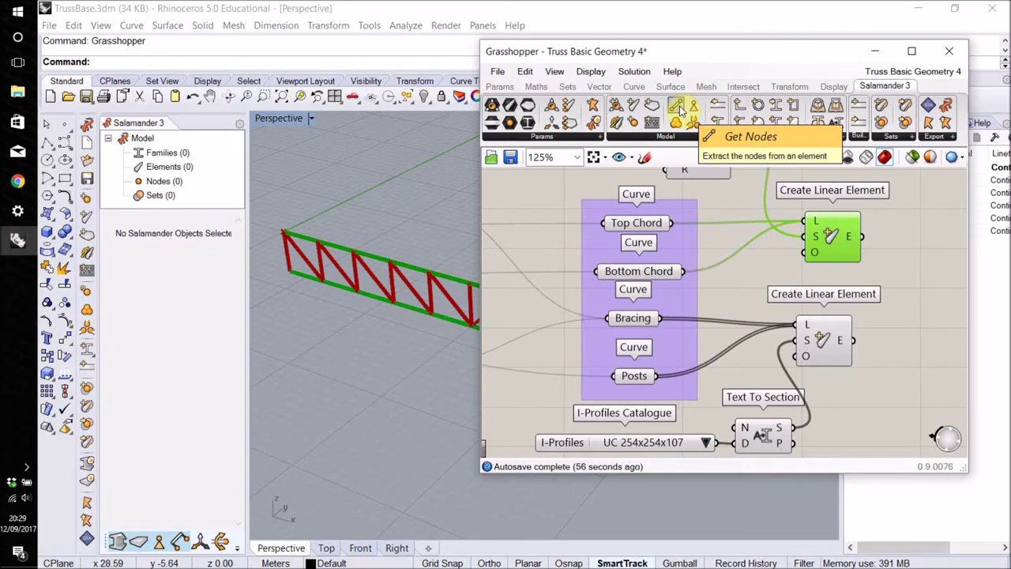
{"action": "left_click_drag", "start_coordinate": [680, 110], "coordinate": [923, 233]}
{"action": "right_click_drag", "start_coordinate": [903, 272], "coordinate": [694, 302]}
{"action": "left_click", "coordinate": [674, 266]}
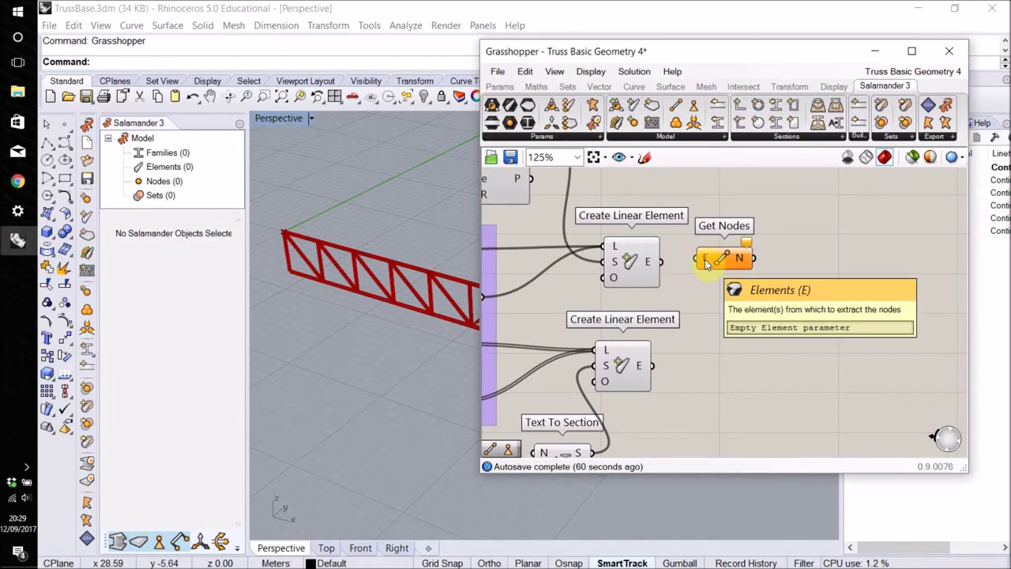
{"action": "left_click_drag", "start_coordinate": [662, 262], "coordinate": [700, 258]}
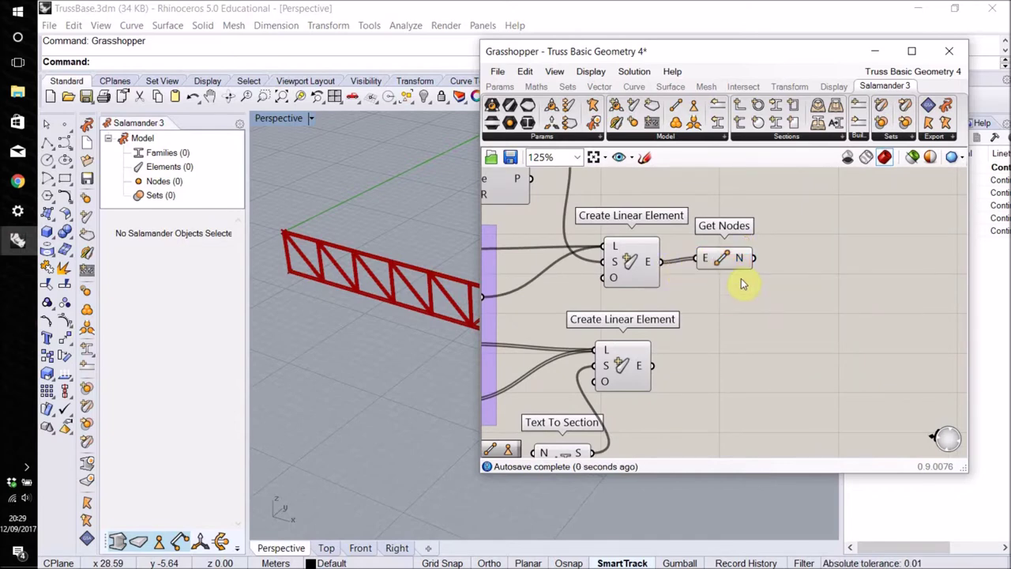
{"action": "mouse_move", "coordinate": [745, 262]}
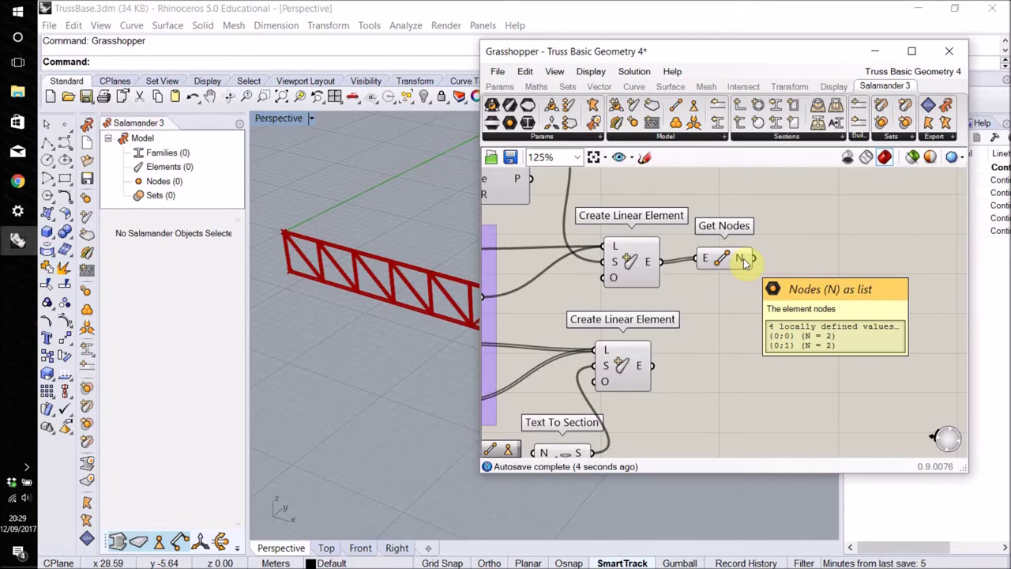
{"action": "left_click", "coordinate": [743, 259]}
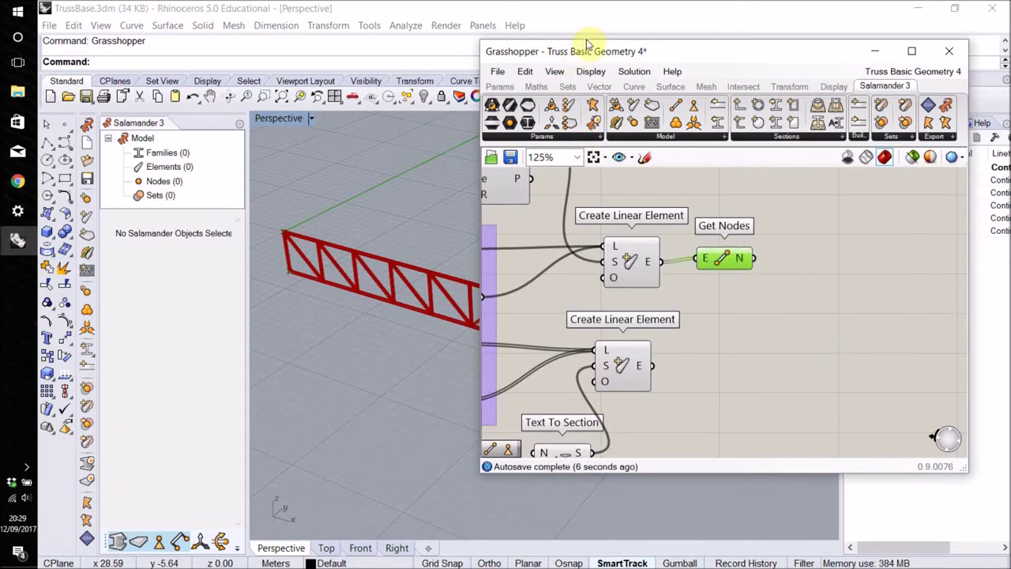
Add a Restrain Node component and connect the nodes output of Get Nodes to its node input.
{"action": "mouse_move", "coordinate": [592, 52]}
{"action": "left_mouse_down"}
{"action": "mouse_move", "coordinate": [629, 448]}
{"action": "mouse_move", "coordinate": [619, 44]}
{"action": "mouse_move", "coordinate": [582, 50]}
{"action": "left_mouse_up"}
{"action": "left_click", "coordinate": [721, 276]}
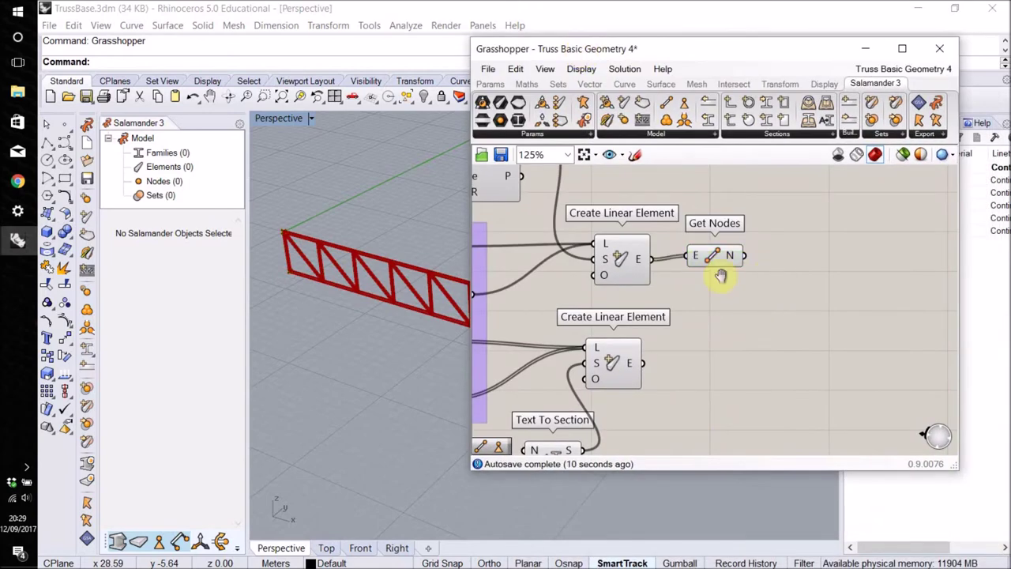
{"action": "right_click_drag", "start_coordinate": [720, 275], "coordinate": [670, 296]}
{"action": "mouse_move", "coordinate": [635, 282]}
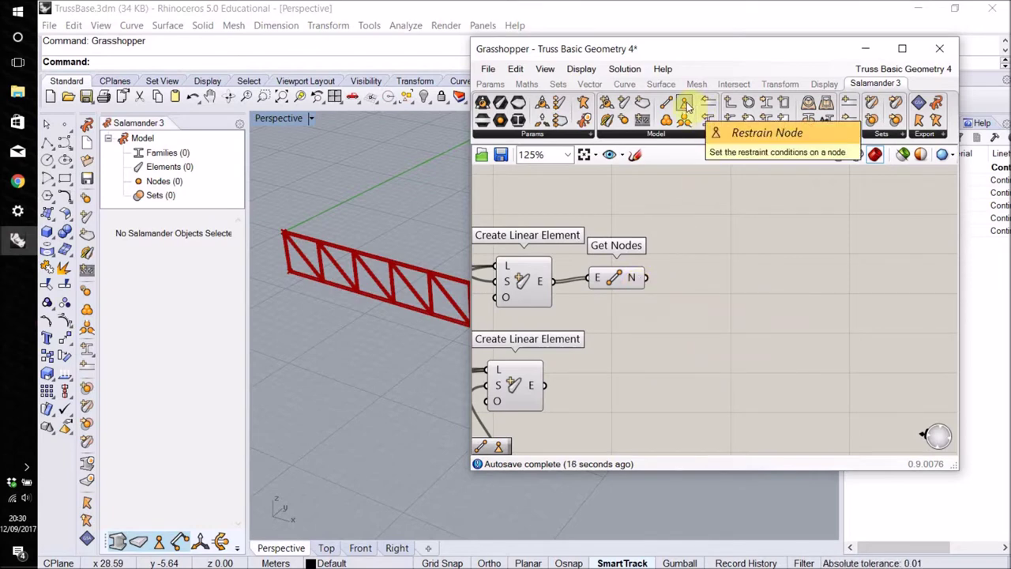
{"action": "left_click_drag", "start_coordinate": [686, 106], "coordinate": [724, 288]}
{"action": "left_click_drag", "start_coordinate": [647, 277], "coordinate": [695, 280]}
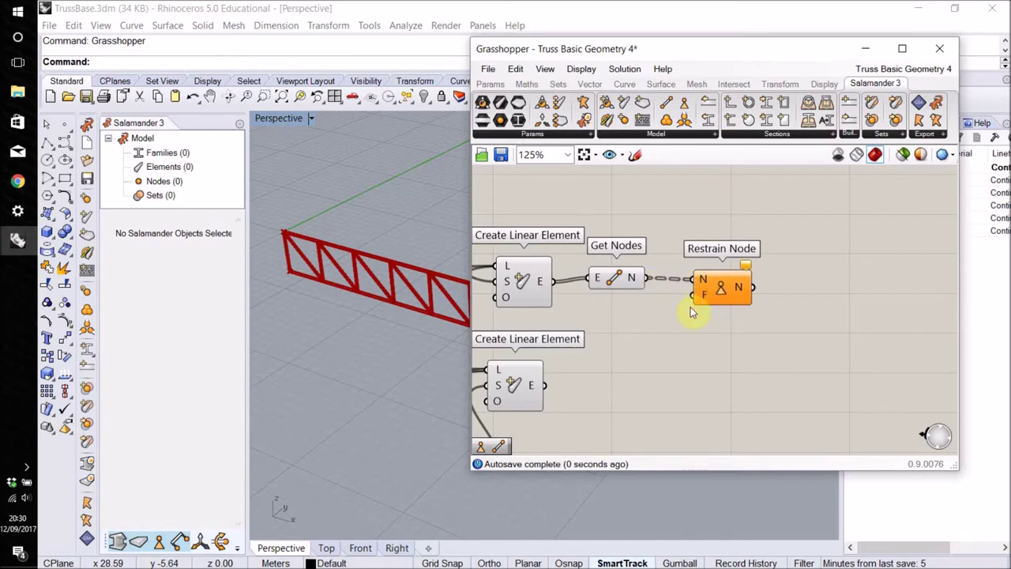
Add a Bool6D parameter with X, Y and Z checked and connect it to the Restrain Node component's F input.
{"action": "mouse_move", "coordinate": [706, 283]}
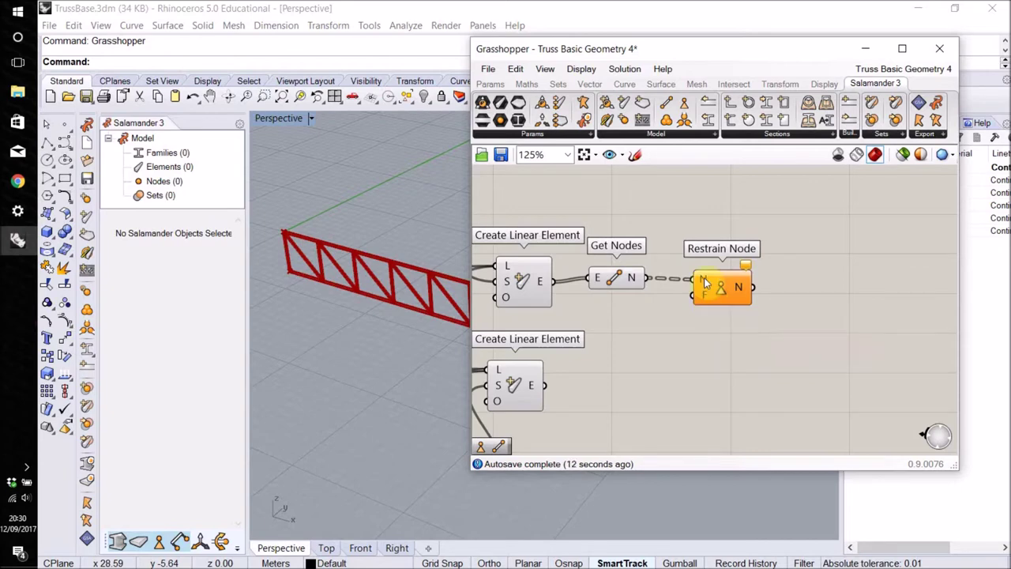
{"action": "right_click_drag", "start_coordinate": [666, 221], "coordinate": [689, 293]}
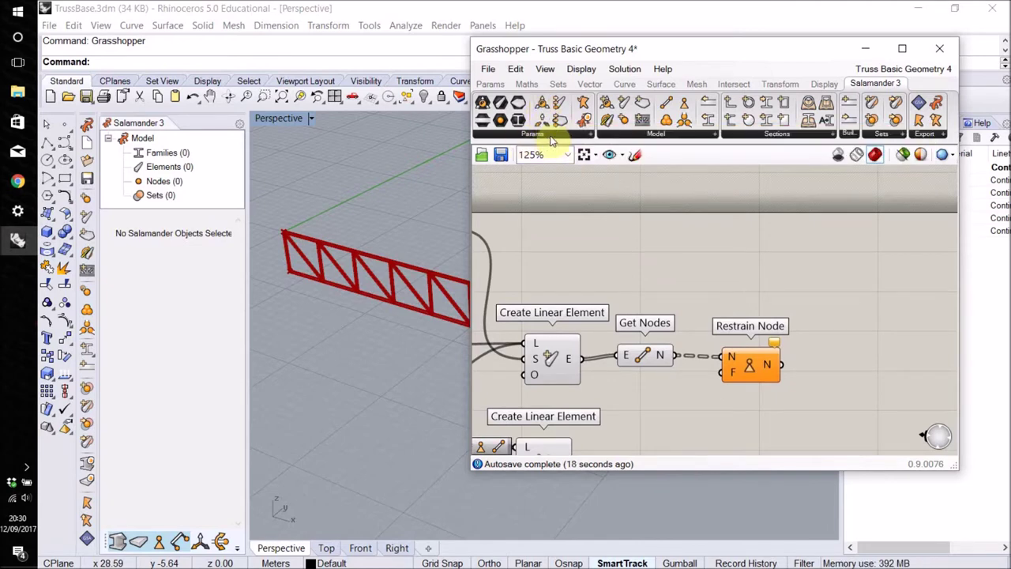
{"action": "left_click_drag", "start_coordinate": [542, 104], "coordinate": [665, 263]}
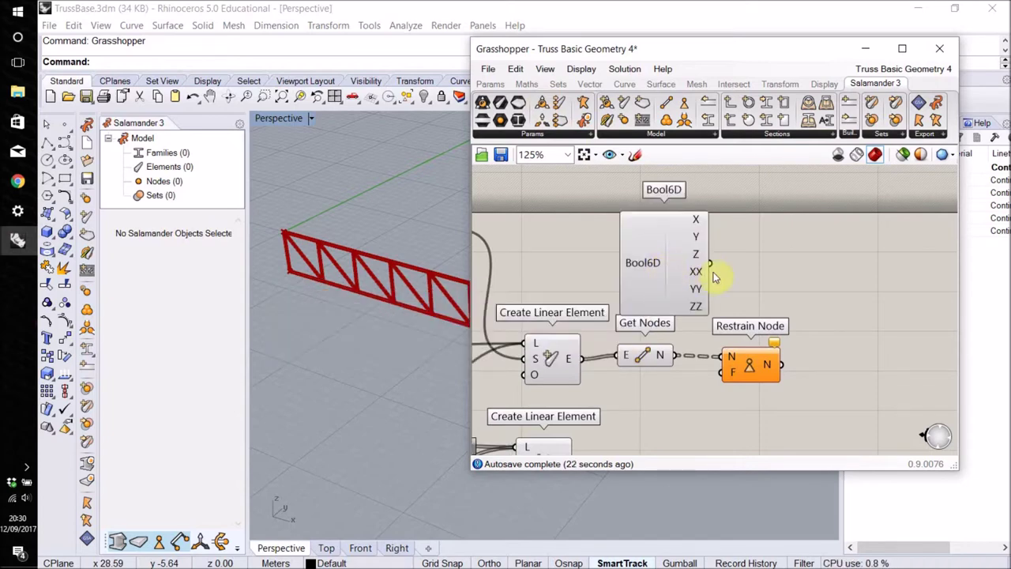
{"action": "left_click", "coordinate": [681, 221]}
{"action": "left_click", "coordinate": [682, 237]}
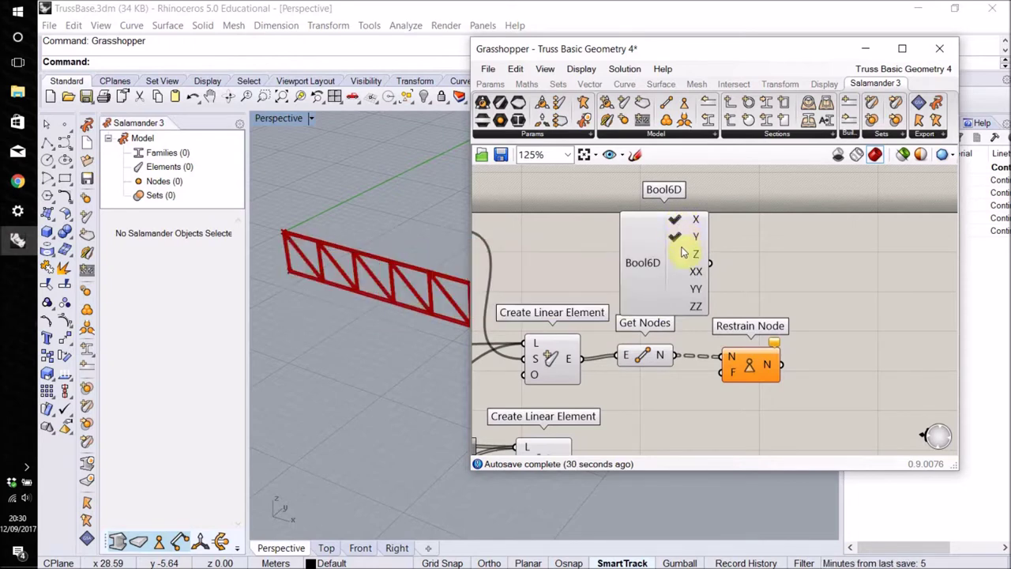
{"action": "left_click", "coordinate": [682, 254]}
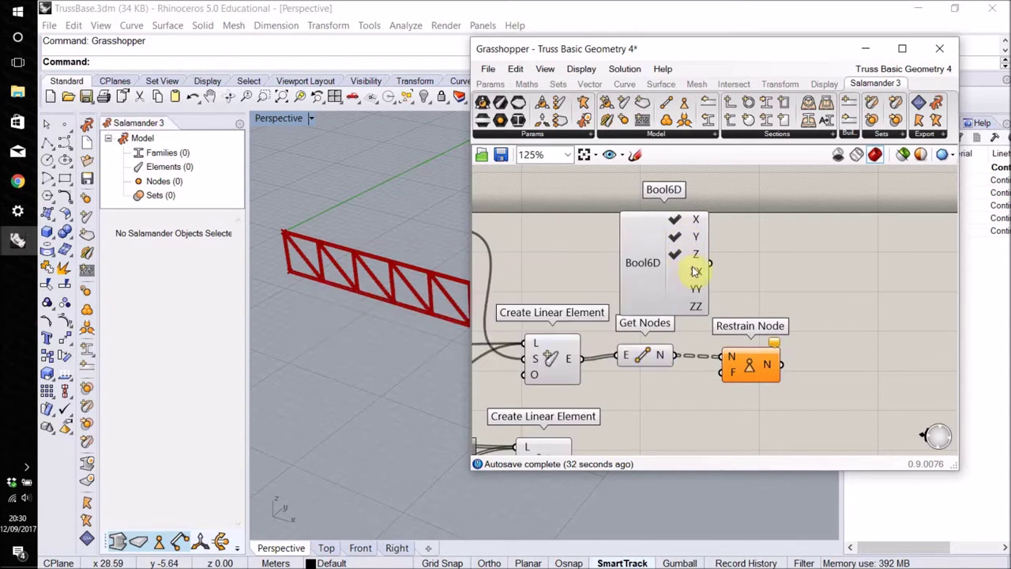
{"action": "left_click_drag", "start_coordinate": [711, 264], "coordinate": [711, 364]}
Examine the node restraints at both ends of the truss in the Rhino viewport.
{"action": "left_click_drag", "start_coordinate": [632, 52], "coordinate": [698, 431]}
{"action": "right_click_drag", "start_coordinate": [646, 377], "coordinate": [713, 327]}
{"action": "scroll", "coordinate": [669, 340], "scroll_direction": "up", "scroll_amount": 3}
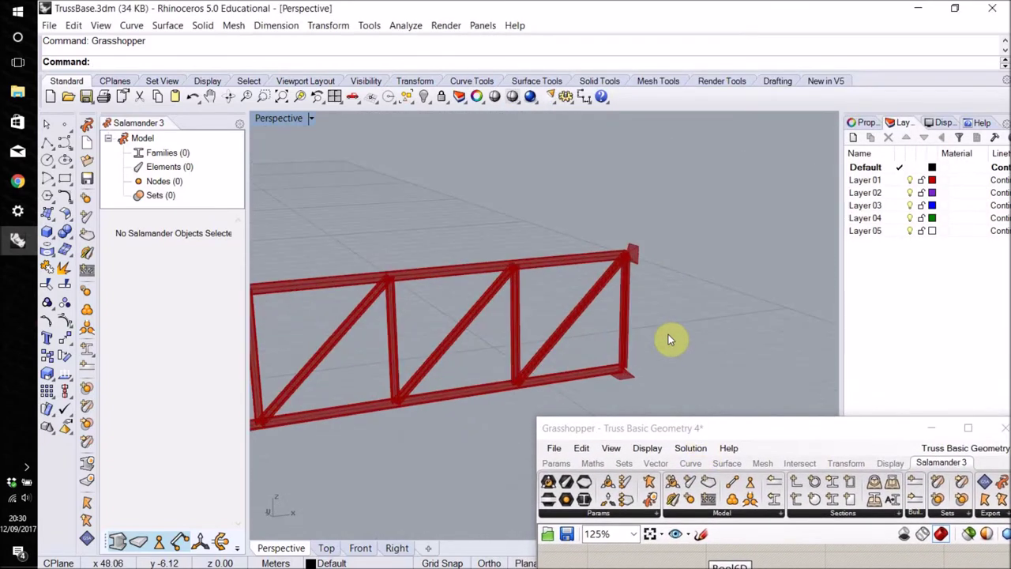
{"action": "mouse_move", "coordinate": [720, 431]}
{"action": "left_mouse_down"}
{"action": "mouse_move", "coordinate": [745, 264]}
{"action": "mouse_move", "coordinate": [779, 166]}
{"action": "mouse_move", "coordinate": [772, 152]}
{"action": "mouse_move", "coordinate": [731, 417]}
{"action": "left_mouse_up"}
{"action": "left_click", "coordinate": [867, 477]}
{"action": "right_click_drag", "start_coordinate": [695, 308], "coordinate": [605, 274]}
{"action": "scroll", "coordinate": [606, 274], "scroll_direction": "down", "scroll_amount": 3}
{"action": "scroll", "coordinate": [605, 274], "scroll_direction": "down", "scroll_amount": 2}
{"action": "scroll", "coordinate": [361, 287], "scroll_direction": "up", "scroll_amount": 8}
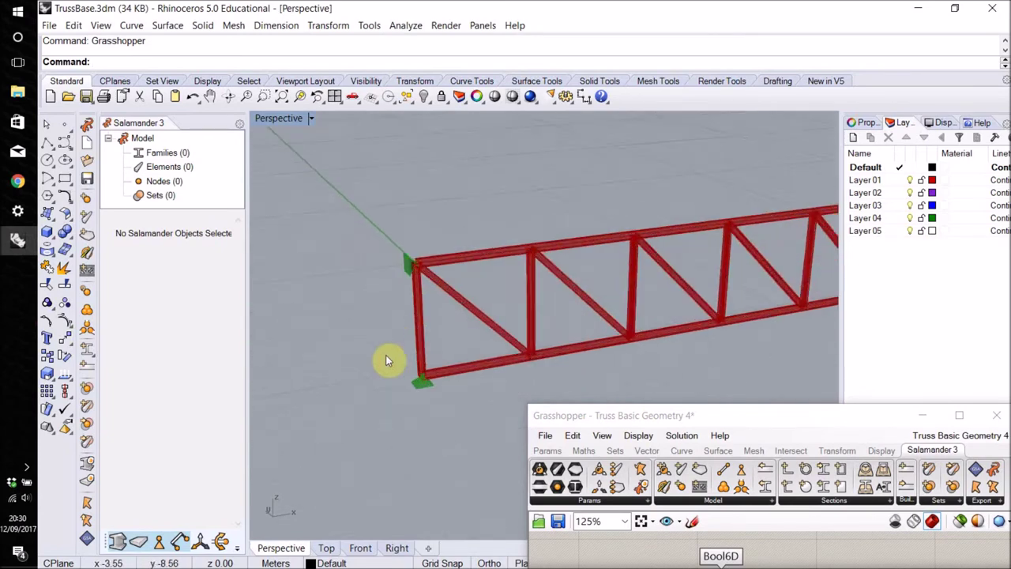
{"action": "scroll", "coordinate": [397, 337], "scroll_direction": "down", "scroll_amount": 5}
{"action": "right_click_drag", "start_coordinate": [607, 306], "coordinate": [494, 306], "text": "shift"}
{"action": "left_click_drag", "start_coordinate": [695, 417], "coordinate": [649, 100]}
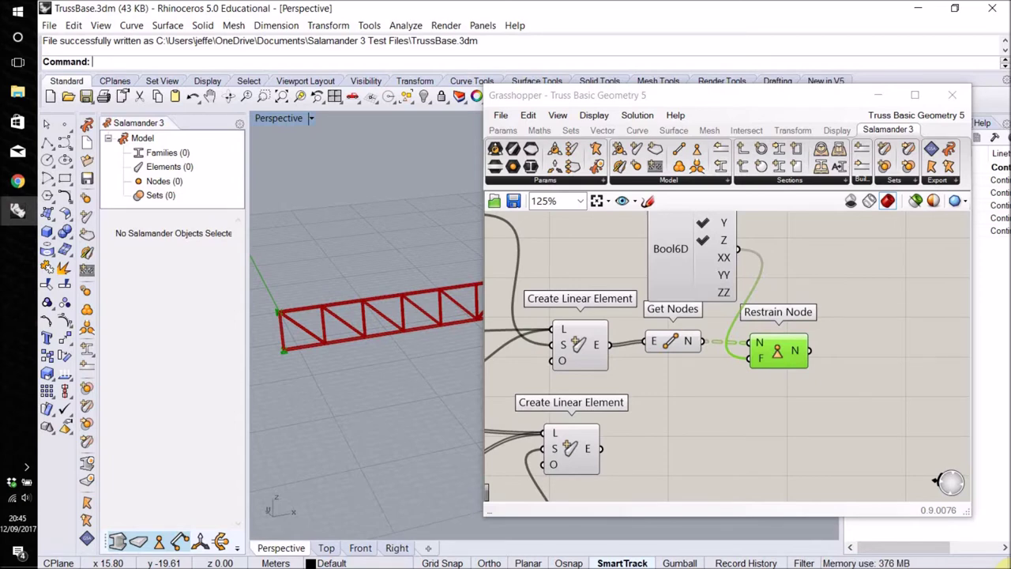
{"action": "mouse_move", "coordinate": [602, 350]}
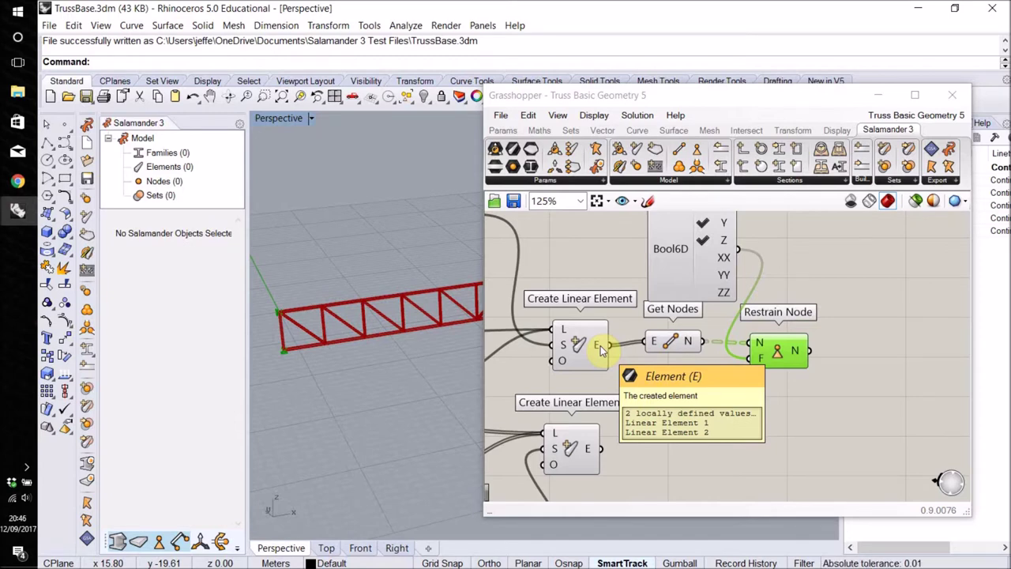
{"action": "left_click_drag", "start_coordinate": [632, 348], "coordinate": [655, 344]}
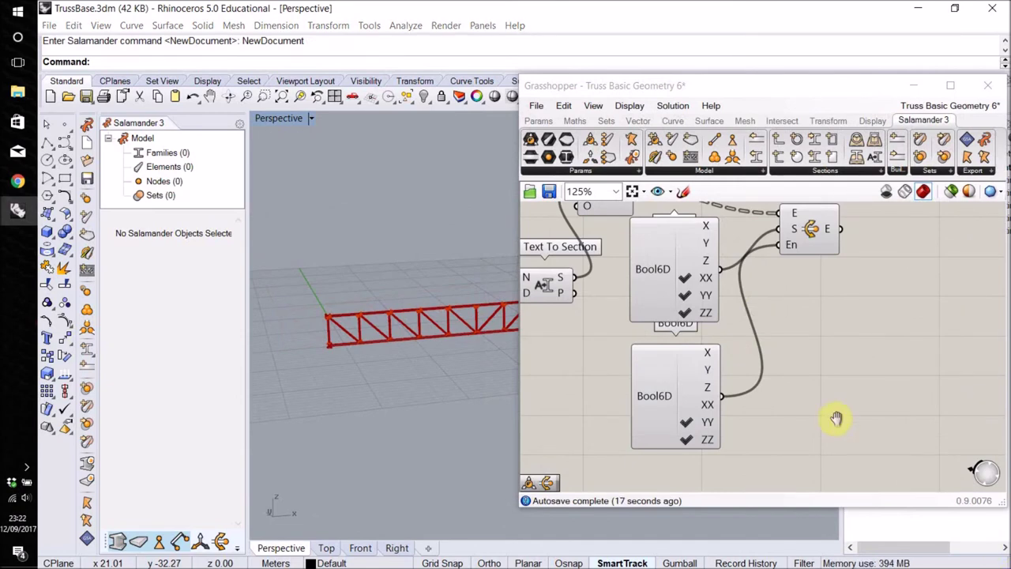
Turn on Modify Main Model for the Create Linear Element component that generates the bracing and posts.
{"action": "scroll", "coordinate": [830, 411], "scroll_direction": "down", "scroll_amount": 4}
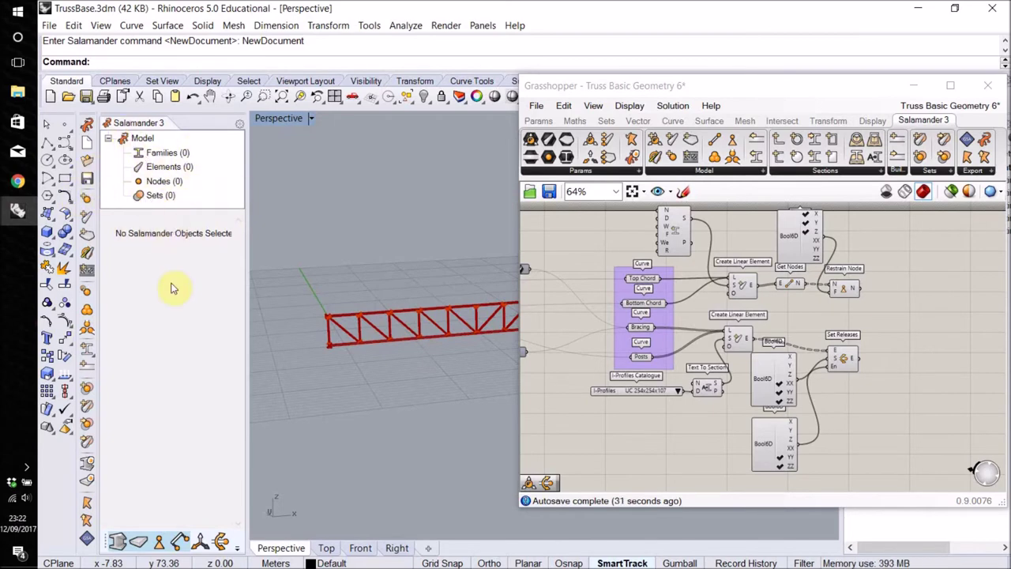
{"action": "right_click_drag", "start_coordinate": [740, 358], "coordinate": [707, 328]}
{"action": "scroll", "coordinate": [711, 316], "scroll_direction": "up", "scroll_amount": 4}
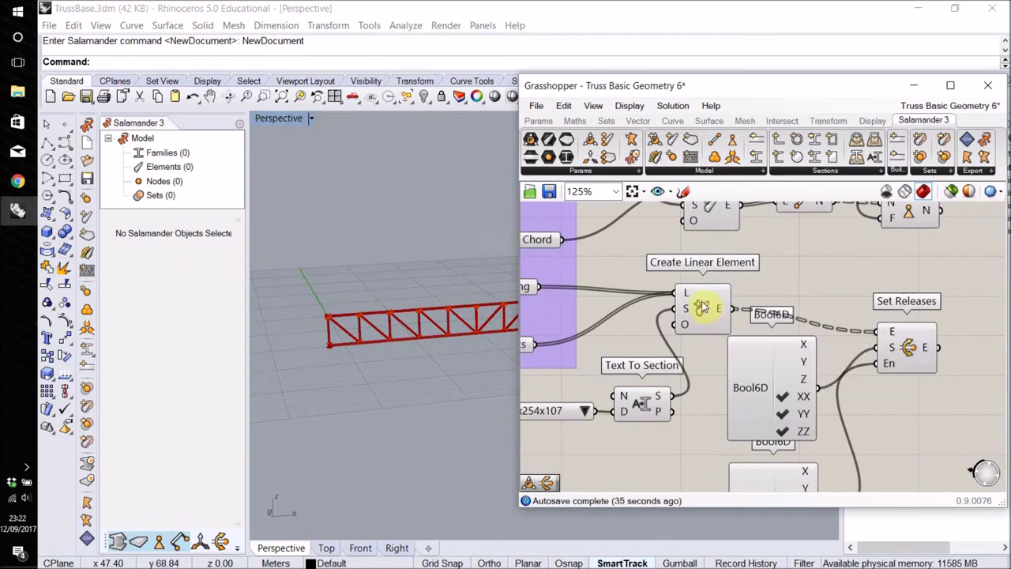
{"action": "right_click", "coordinate": [700, 307]}
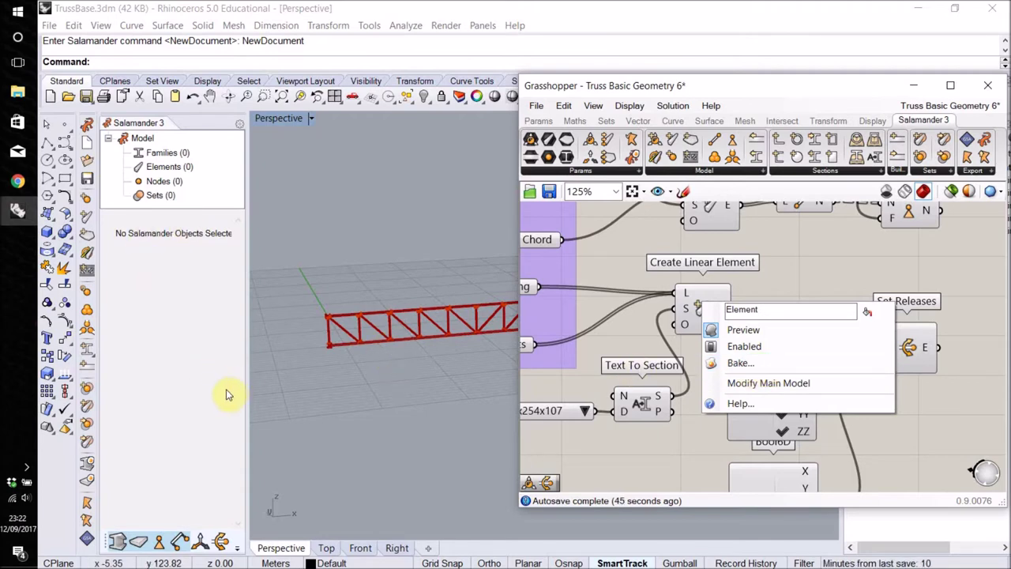
{"action": "left_click", "coordinate": [750, 269]}
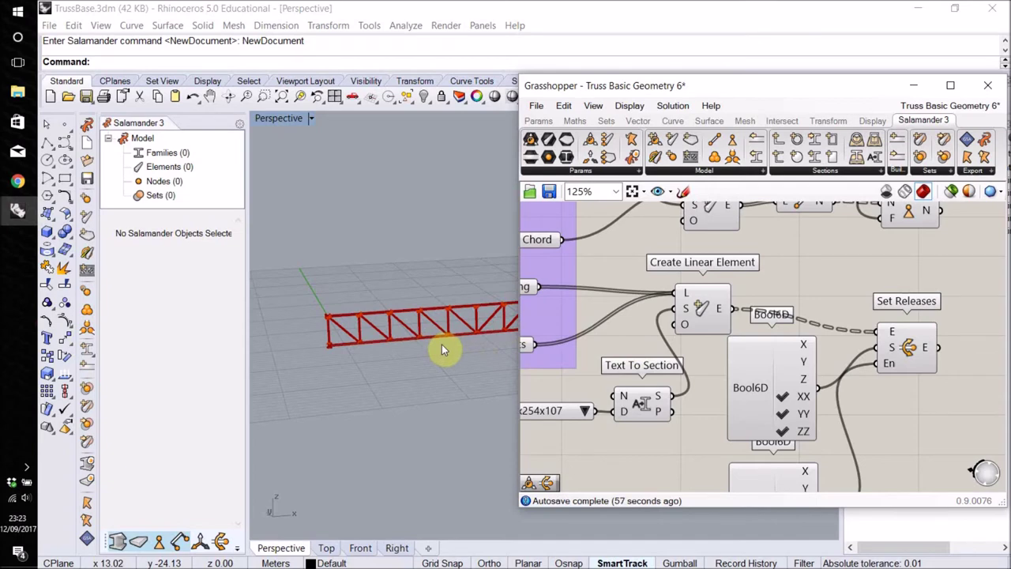
{"action": "right_click", "coordinate": [702, 310]}
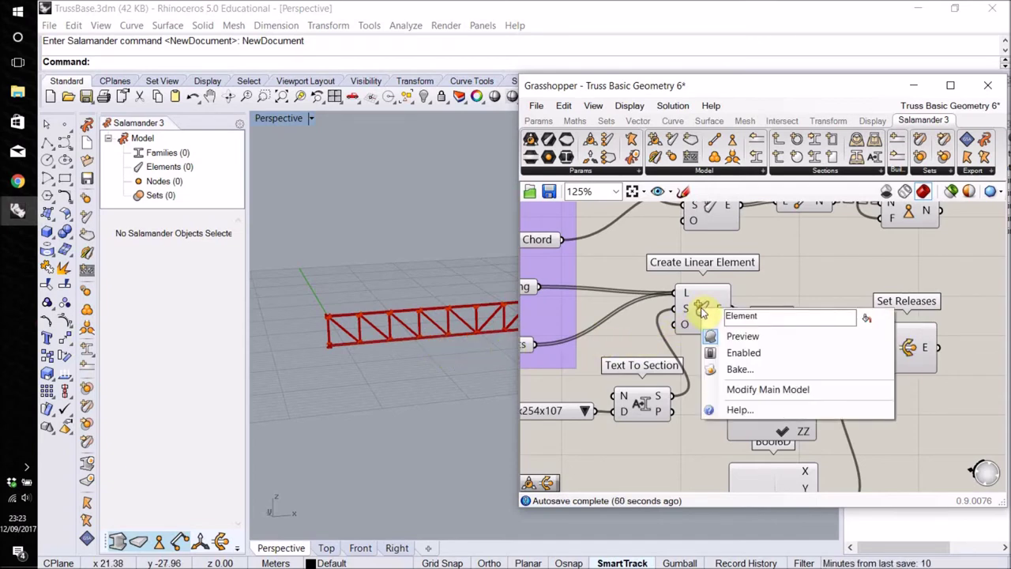
{"action": "left_click", "coordinate": [767, 390]}
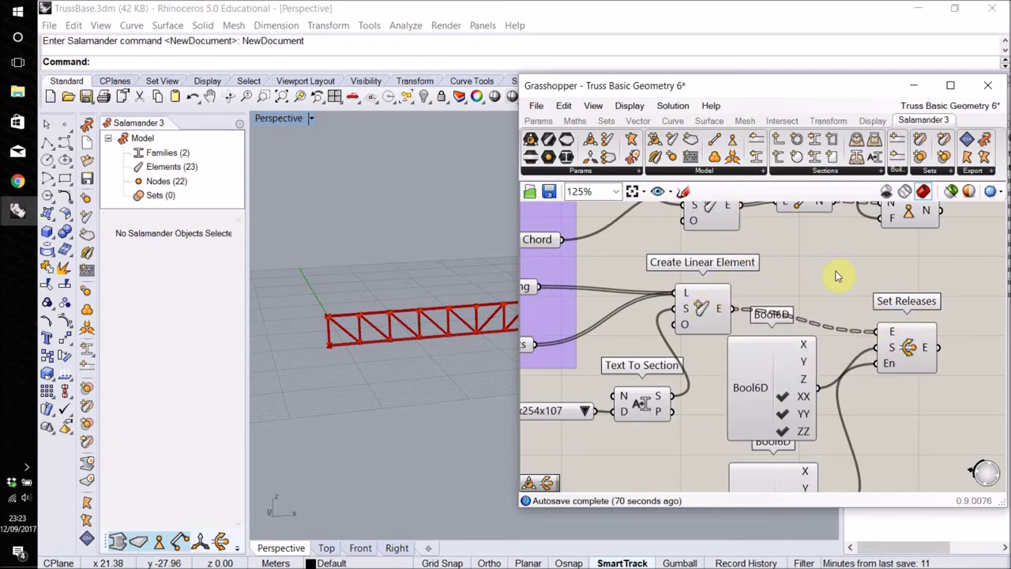
Turn off the Grasshopper geometry preview and inspect the Salamander properties of a baked diagonal brace in the Rhino viewport.
{"action": "left_click", "coordinate": [419, 326]}
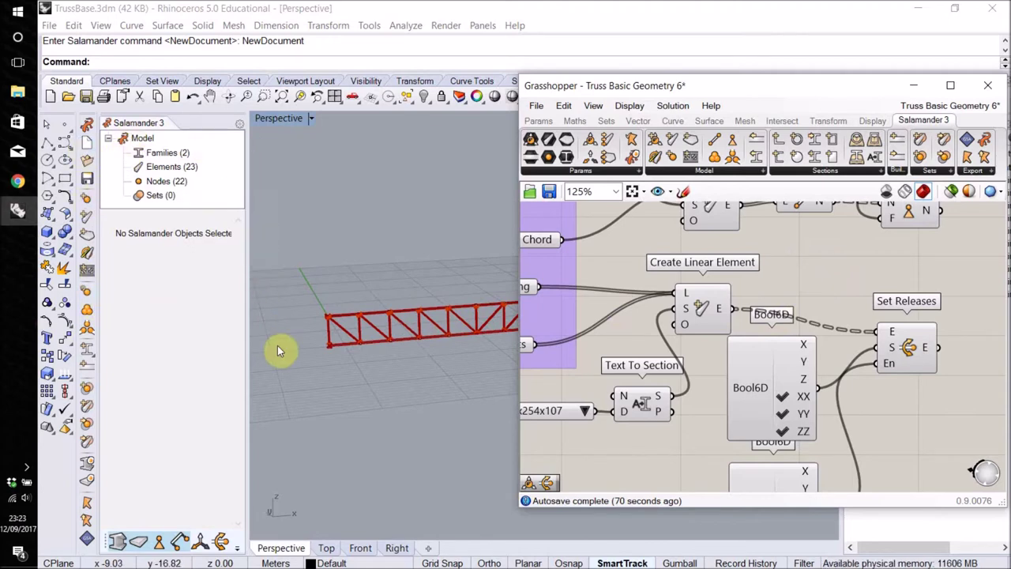
{"action": "left_click", "coordinate": [887, 192]}
{"action": "right_click_drag", "start_coordinate": [419, 327], "coordinate": [392, 323]}
{"action": "scroll", "coordinate": [392, 317], "scroll_direction": "up", "scroll_amount": 12}
{"action": "scroll", "coordinate": [389, 332], "scroll_direction": "down", "scroll_amount": 6}
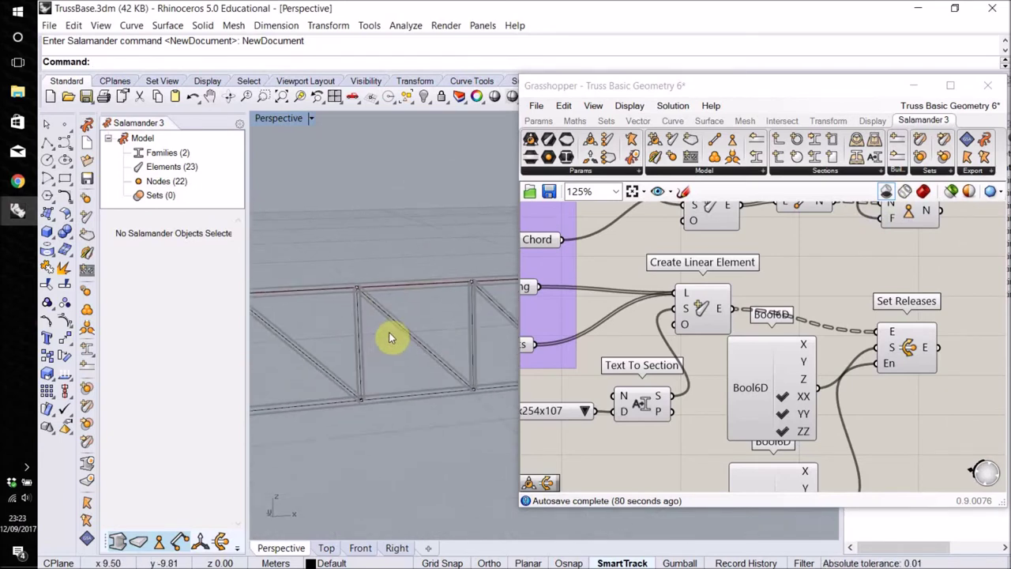
{"action": "left_click", "coordinate": [410, 338]}
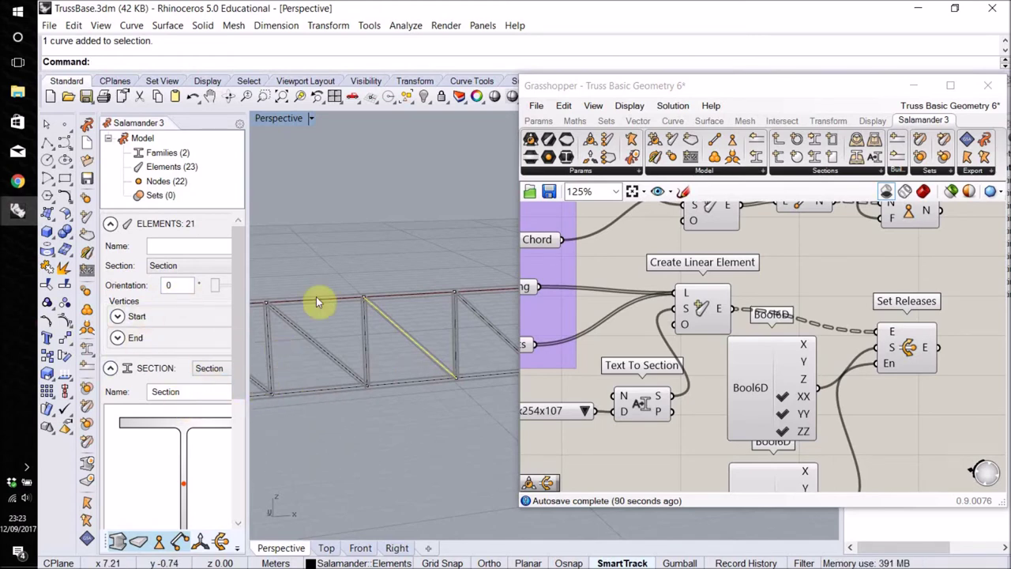
{"action": "left_click", "coordinate": [345, 252]}
Adjust the parametric sliders that drive the truss, leaving Truss Depth at 4.71 and Bay Count at 10.
{"action": "scroll", "coordinate": [576, 351], "scroll_direction": "down", "scroll_amount": 5}
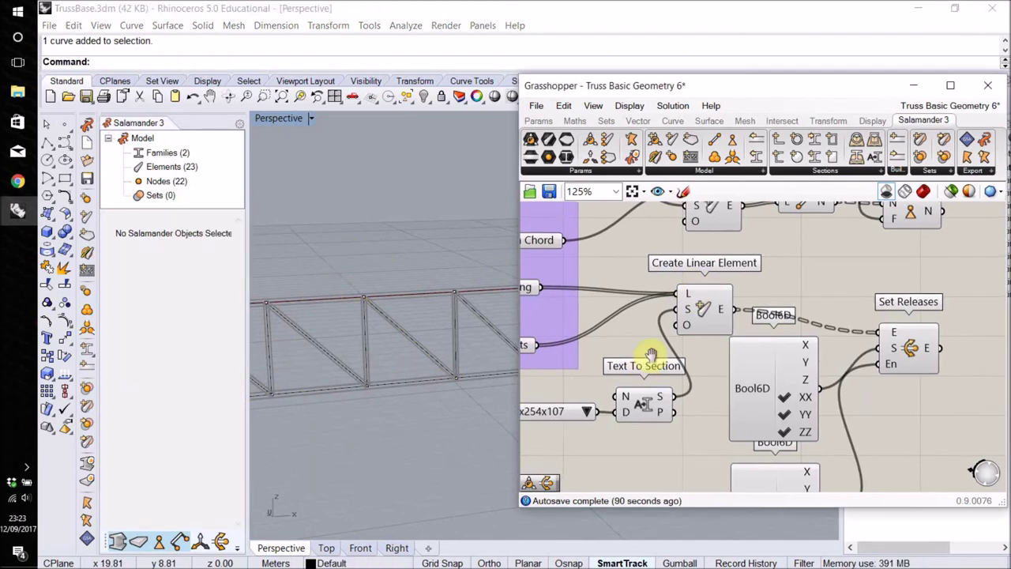
{"action": "scroll", "coordinate": [749, 350], "scroll_direction": "up", "scroll_amount": 2}
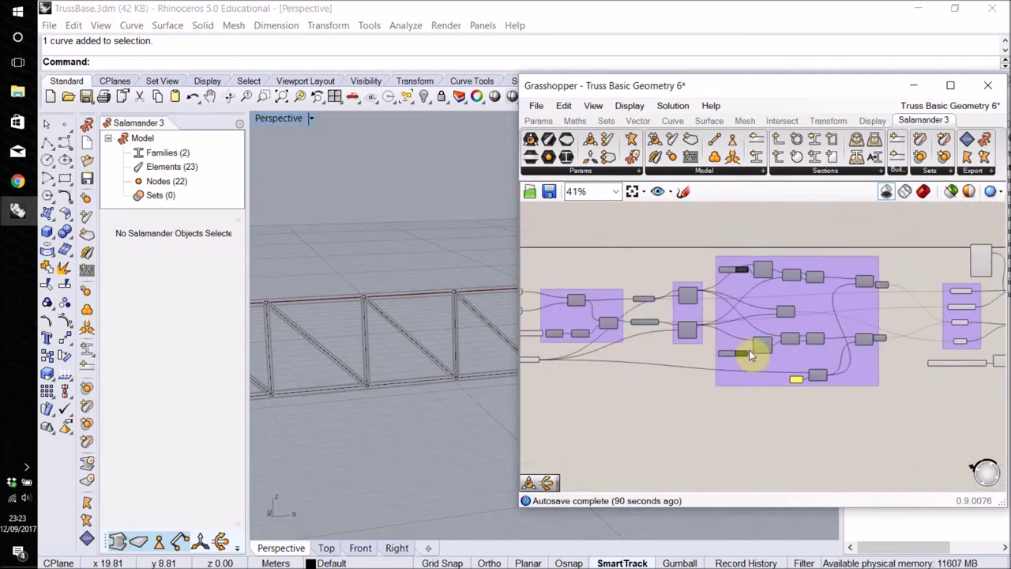
{"action": "scroll", "coordinate": [750, 350], "scroll_direction": "up", "scroll_amount": 2}
{"action": "scroll", "coordinate": [713, 328], "scroll_direction": "up", "scroll_amount": 1}
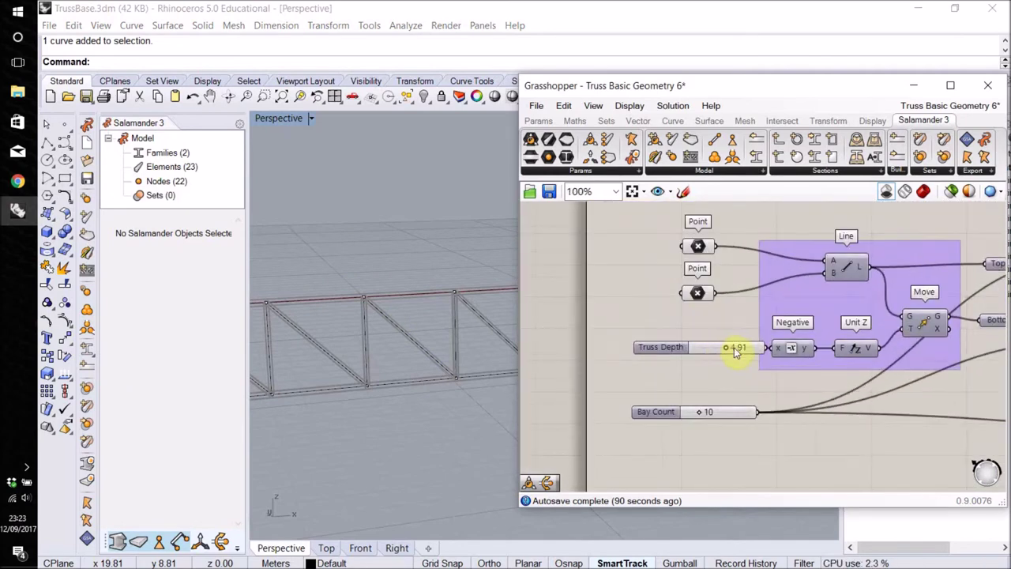
{"action": "mouse_move", "coordinate": [725, 350]}
{"action": "left_mouse_down"}
{"action": "mouse_move", "coordinate": [741, 352]}
{"action": "mouse_move", "coordinate": [713, 352]}
{"action": "mouse_move", "coordinate": [731, 352]}
{"action": "left_mouse_up"}
{"action": "left_click_drag", "start_coordinate": [700, 415], "coordinate": [702, 413]}
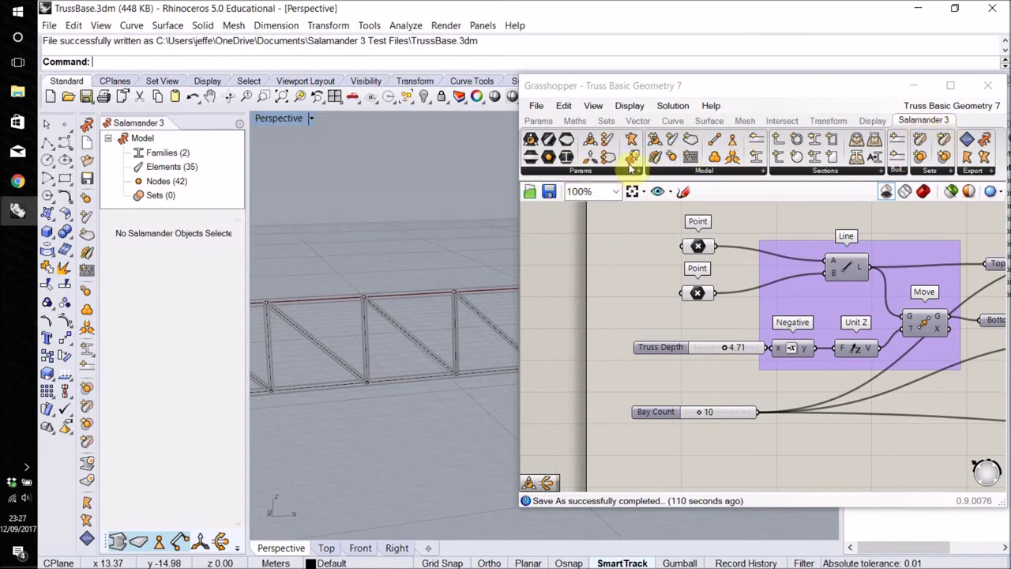
Add a Salamander Auto-Bake component below the Bay Count slider and connect a new Boolean Toggle to its T input.
{"action": "left_click_drag", "start_coordinate": [632, 160], "coordinate": [756, 474]}
{"action": "right_click_drag", "start_coordinate": [799, 421], "coordinate": [768, 285]}
{"action": "scroll", "coordinate": [711, 324], "scroll_direction": "up", "scroll_amount": 2}
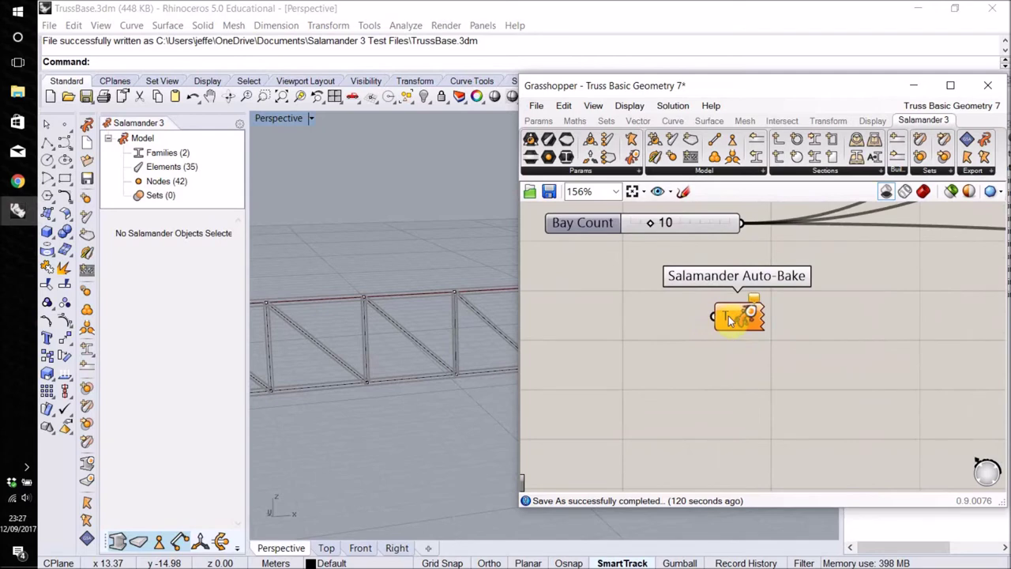
{"action": "mouse_move", "coordinate": [726, 322]}
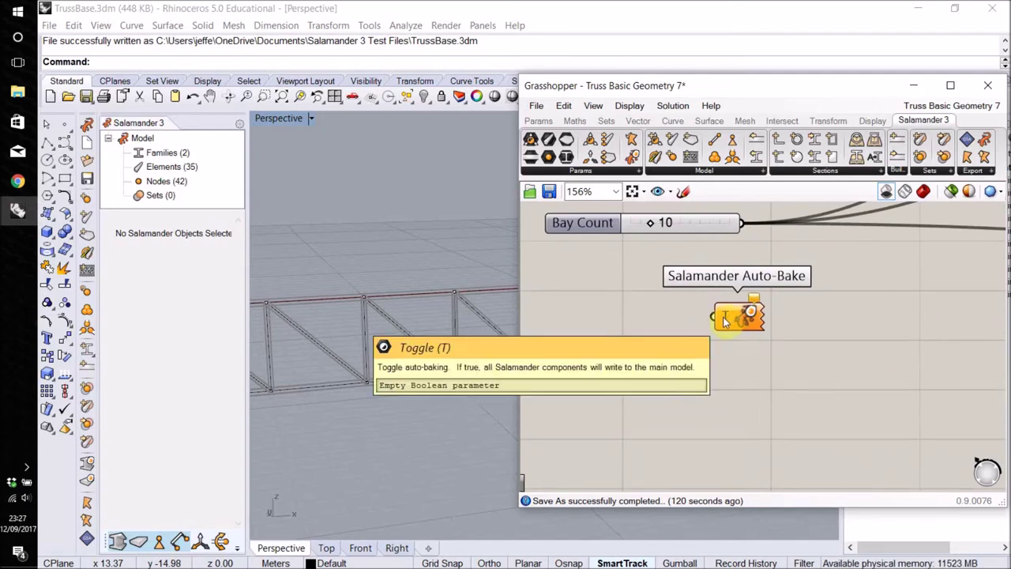
{"action": "left_click", "coordinate": [538, 122]}
{"action": "left_click_drag", "start_coordinate": [721, 143], "coordinate": [630, 328]}
{"action": "left_click_drag", "start_coordinate": [630, 324], "coordinate": [716, 316]}
Switch the Grasshopper preview to wireframe and set Bay Count to 14 and Truss Depth to 3.11.
{"action": "left_click", "coordinate": [905, 193]}
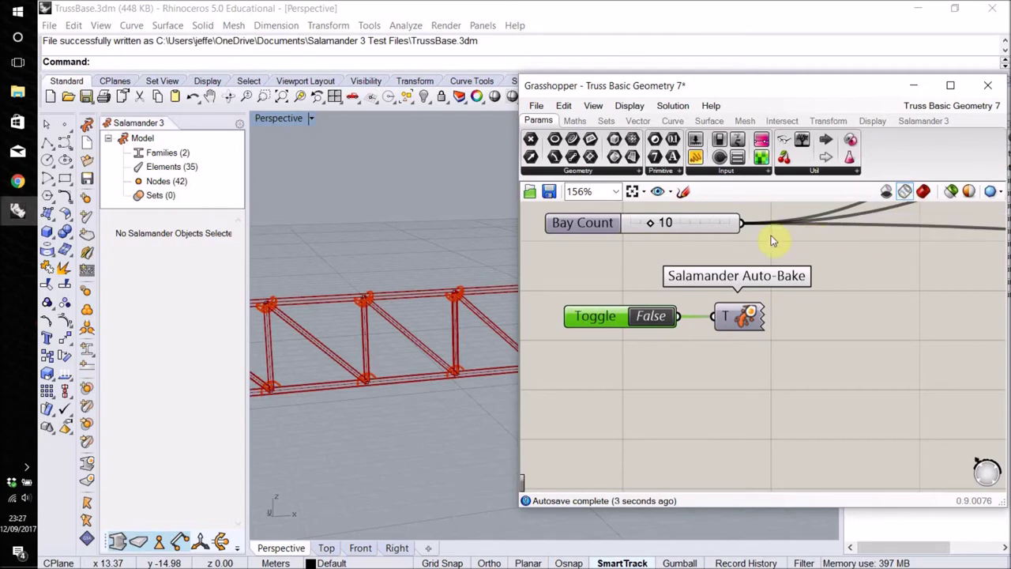
{"action": "scroll", "coordinate": [790, 261], "scroll_direction": "down", "scroll_amount": 2}
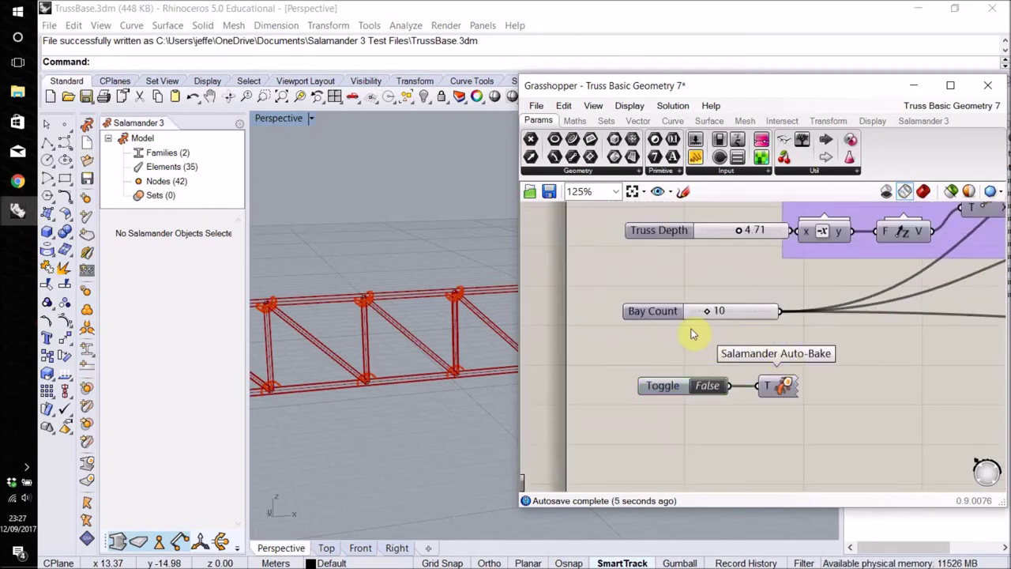
{"action": "right_click_drag", "start_coordinate": [692, 336], "coordinate": [682, 358]}
{"action": "mouse_move", "coordinate": [700, 336]}
{"action": "left_mouse_down"}
{"action": "mouse_move", "coordinate": [714, 335]}
{"action": "mouse_move", "coordinate": [690, 337]}
{"action": "mouse_move", "coordinate": [711, 339]}
{"action": "mouse_move", "coordinate": [703, 338]}
{"action": "left_mouse_up"}
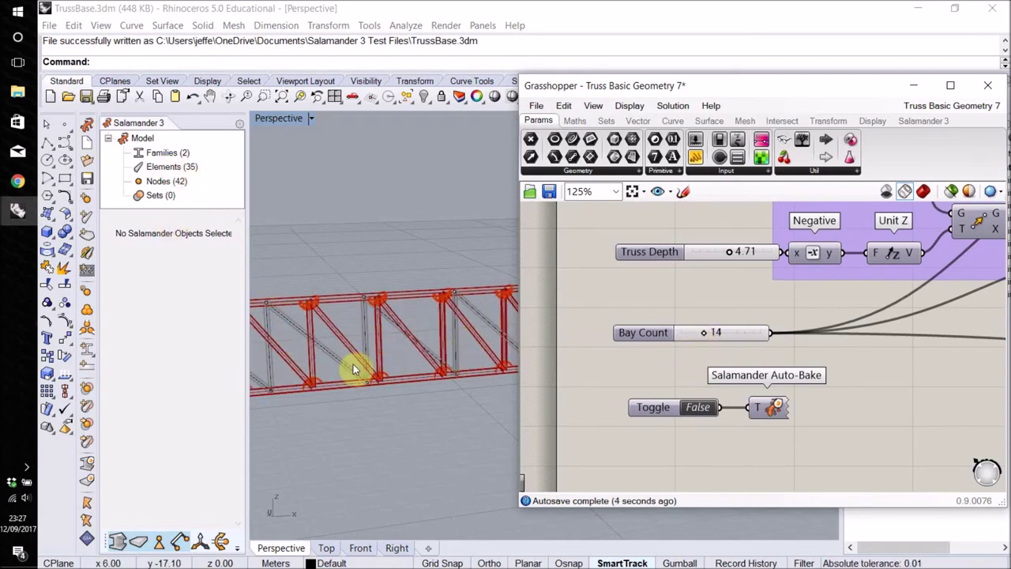
{"action": "mouse_move", "coordinate": [730, 258]}
{"action": "left_mouse_down"}
{"action": "mouse_move", "coordinate": [718, 255]}
{"action": "mouse_move", "coordinate": [735, 262]}
{"action": "mouse_move", "coordinate": [718, 265]}
{"action": "left_mouse_up"}
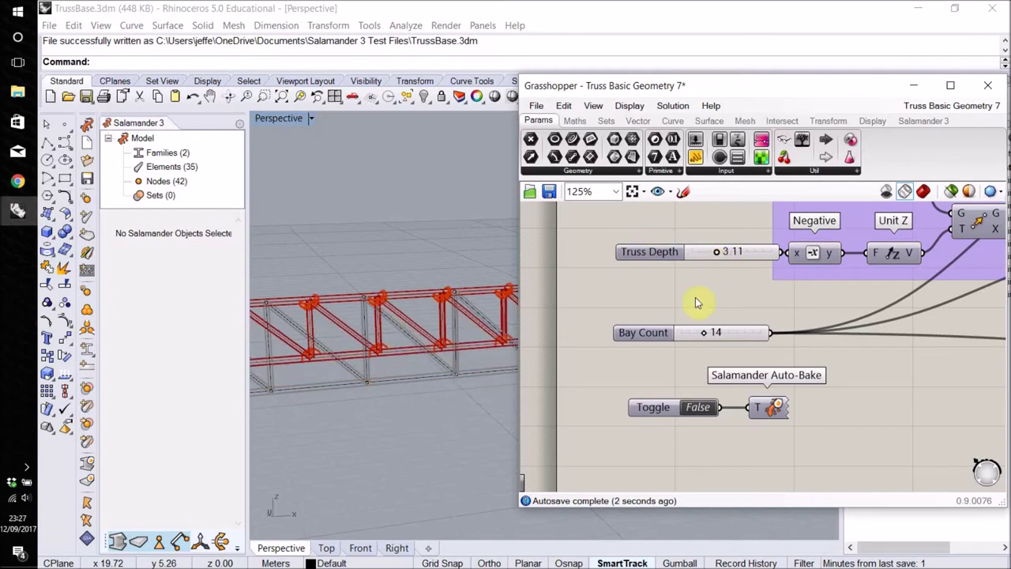
Set the Auto-Bake toggle to True and test live updating with the sliders, ending at Bay Count 14 and Truss Depth 3.11.
{"action": "double_click", "coordinate": [698, 408]}
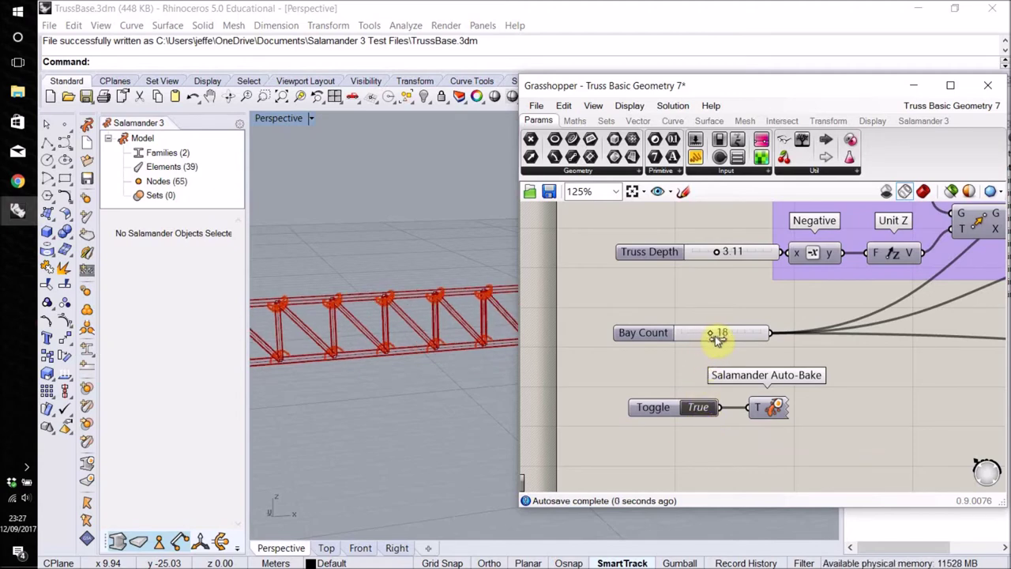
{"action": "mouse_move", "coordinate": [717, 255]}
{"action": "left_mouse_down"}
{"action": "mouse_move", "coordinate": [729, 255]}
{"action": "mouse_move", "coordinate": [717, 255]}
{"action": "left_mouse_up"}
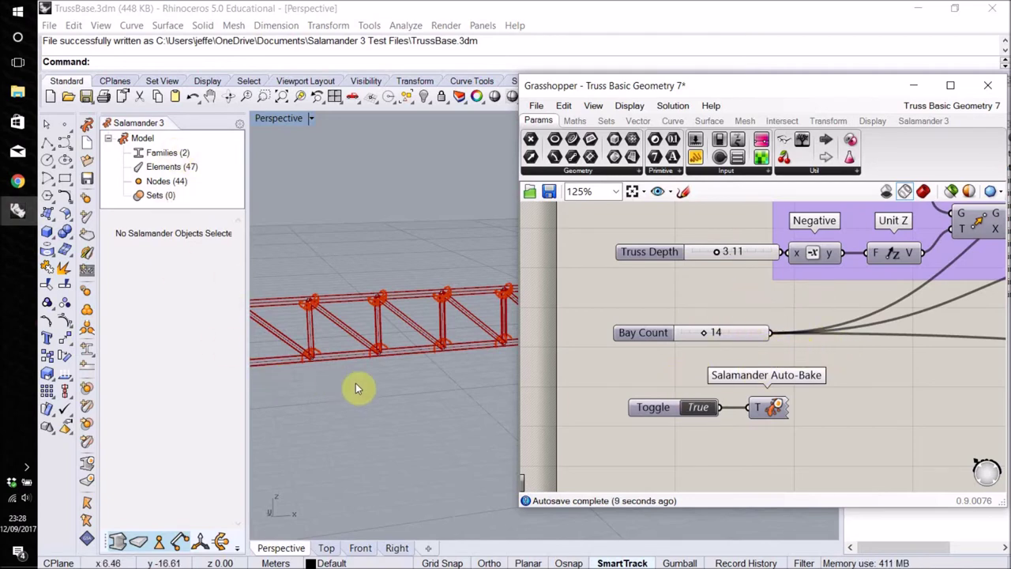
{"action": "left_click", "coordinate": [453, 392]}
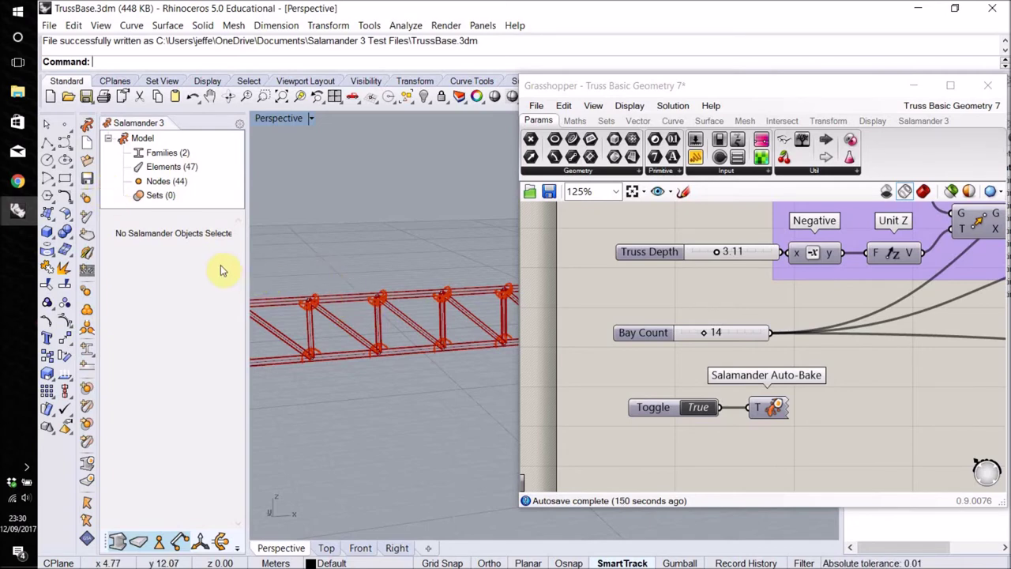
Add an Export GWA component on the empty canvas beyond the Restrain Node and Set Releases components.
{"action": "right_click_drag", "start_coordinate": [850, 327], "coordinate": [672, 332]}
{"action": "scroll", "coordinate": [672, 327], "scroll_direction": "down", "scroll_amount": 5}
{"action": "right_click_drag", "start_coordinate": [810, 332], "coordinate": [619, 339]}
{"action": "right_click_drag", "start_coordinate": [900, 319], "coordinate": [677, 324]}
{"action": "right_click_drag", "start_coordinate": [848, 325], "coordinate": [739, 319]}
{"action": "scroll", "coordinate": [686, 303], "scroll_direction": "up", "scroll_amount": 3}
{"action": "right_click_drag", "start_coordinate": [645, 298], "coordinate": [677, 306]}
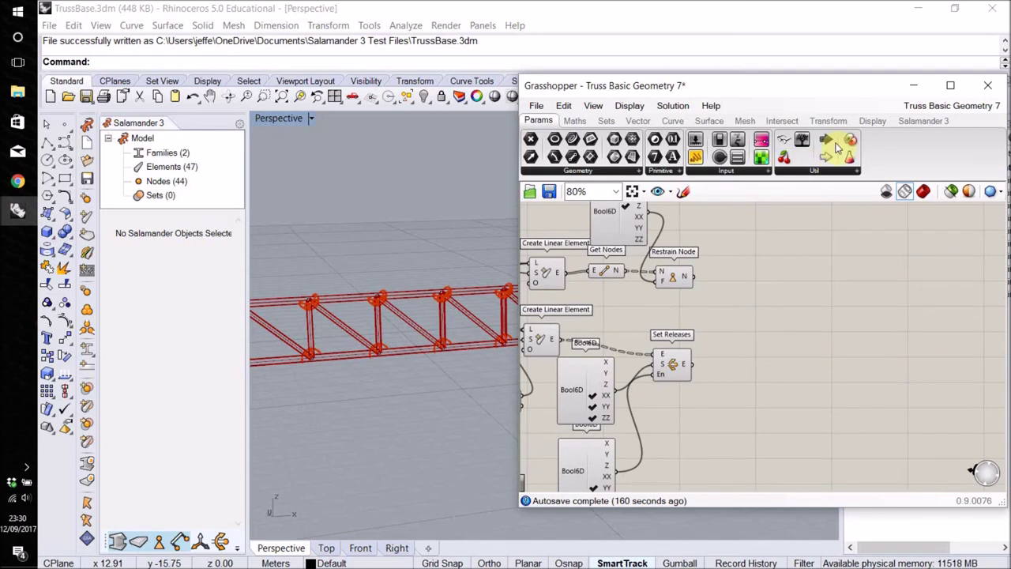
{"action": "left_click", "coordinate": [922, 124]}
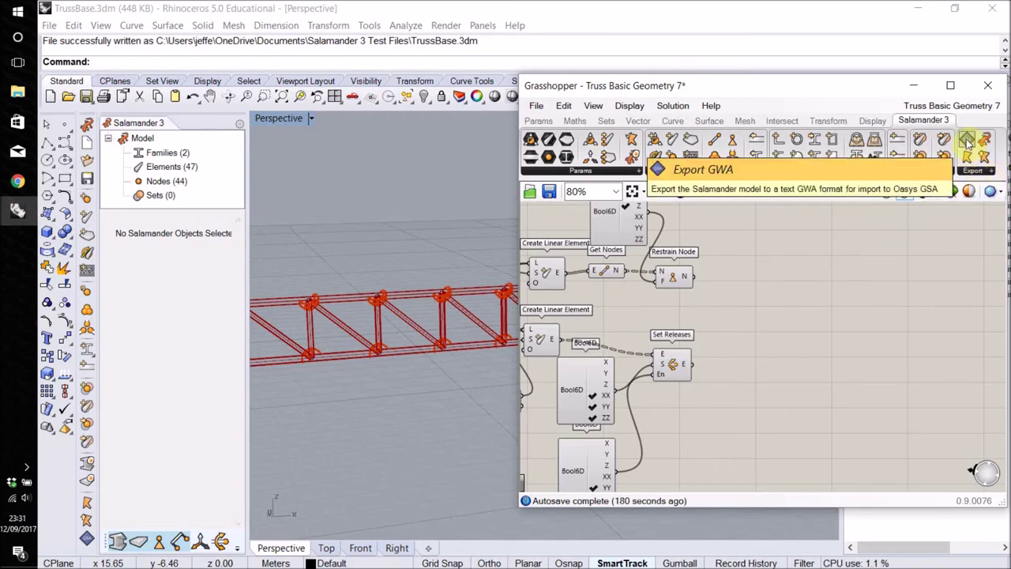
{"action": "left_click_drag", "start_coordinate": [968, 140], "coordinate": [820, 297]}
{"action": "scroll", "coordinate": [750, 308], "scroll_direction": "up", "scroll_amount": 3}
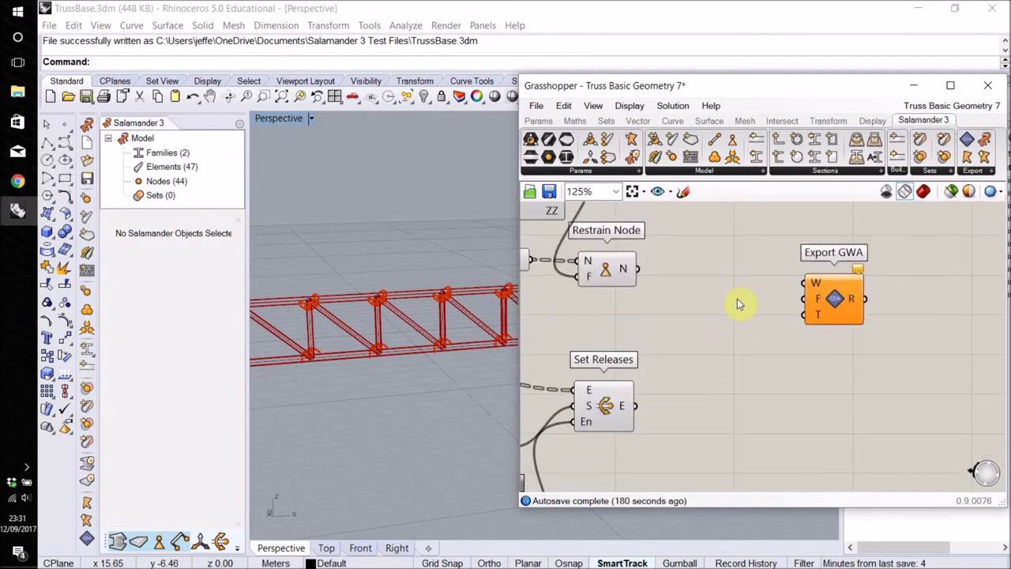
Add a Boolean Toggle beside the Export GWA component and connect it to the W input.
{"action": "mouse_move", "coordinate": [816, 291]}
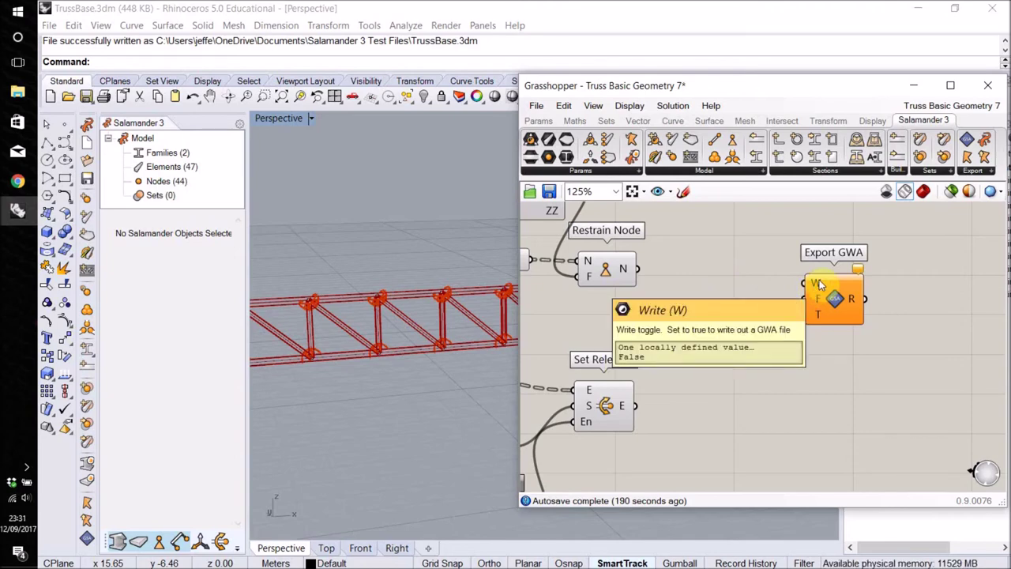
{"action": "right_click_drag", "start_coordinate": [773, 264], "coordinate": [771, 282]}
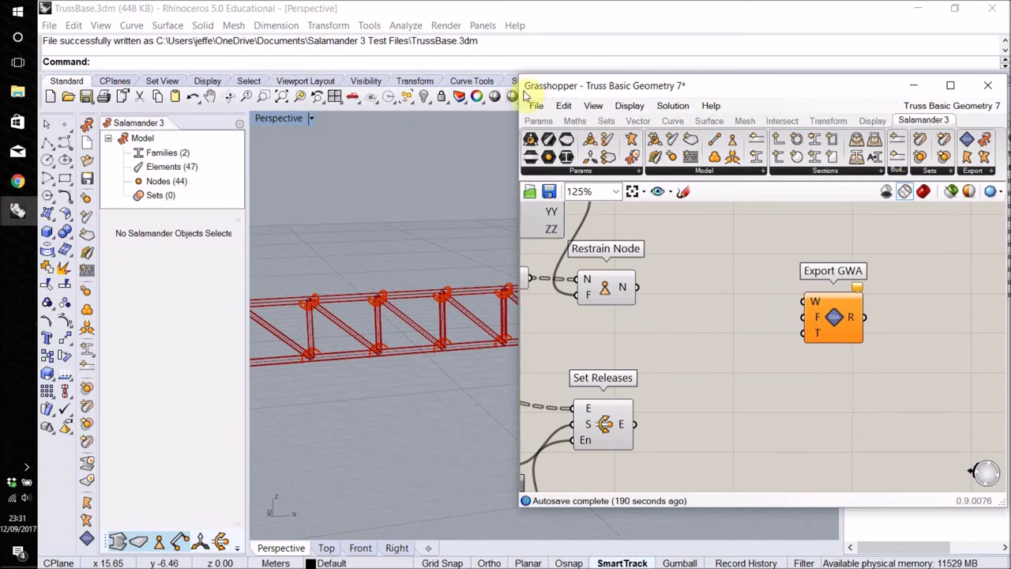
{"action": "left_click", "coordinate": [538, 121]}
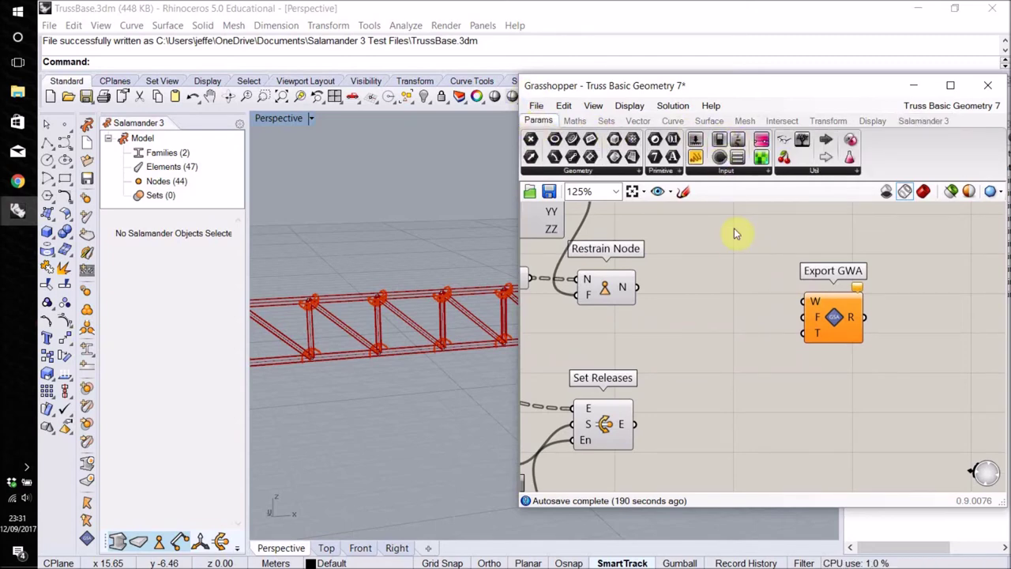
{"action": "left_click_drag", "start_coordinate": [712, 250], "coordinate": [803, 301]}
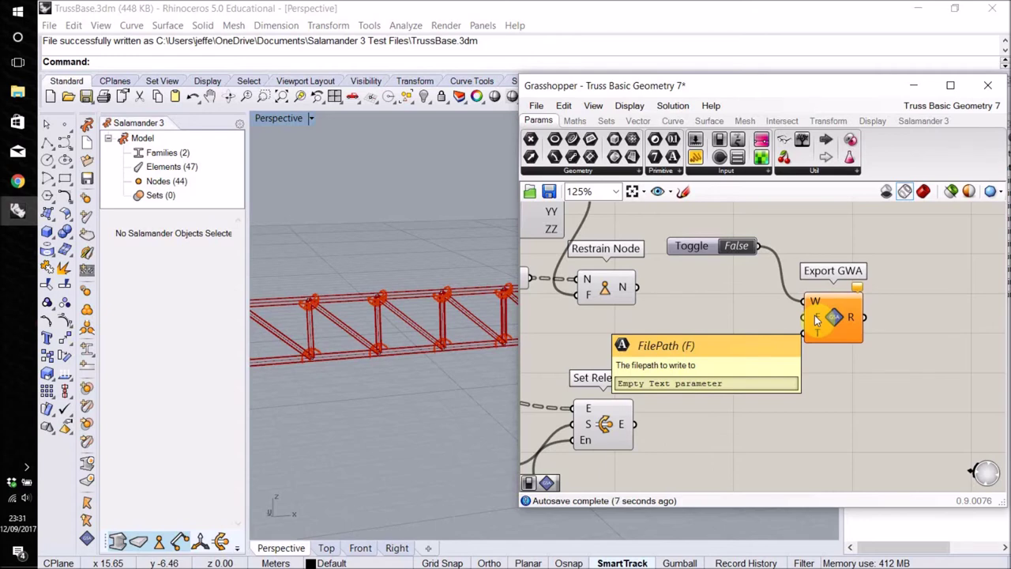
Add a panel containing C:/TEMP/Example.gwa, connect it to Export GWA's F input and resize it to fit the path on one line.
{"action": "left_click_drag", "start_coordinate": [696, 155], "coordinate": [684, 354]}
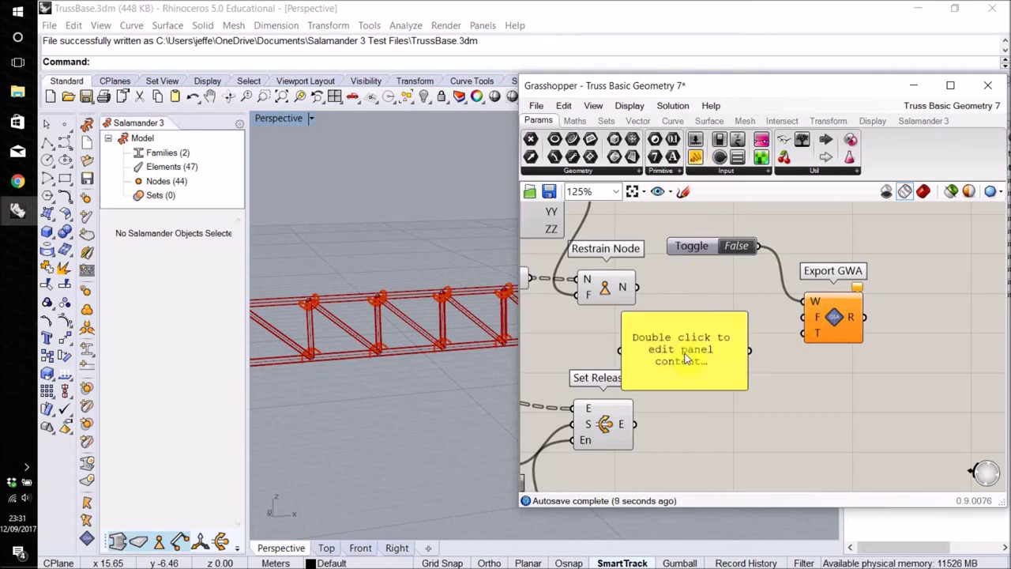
{"action": "double_click", "coordinate": [696, 384]}
{"action": "type", "text": "C:"}
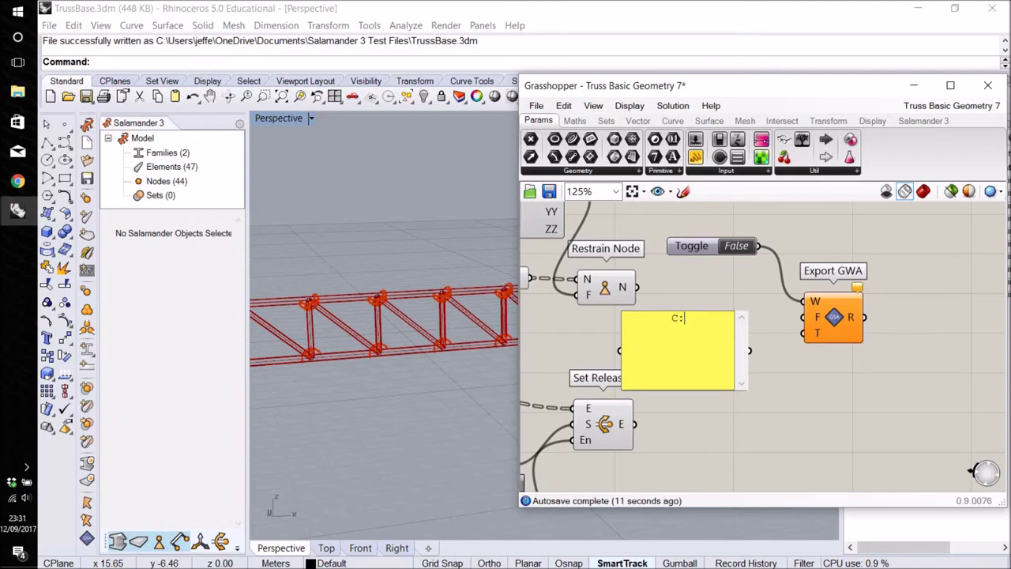
{"action": "type", "text": "/TEMP/Example."}
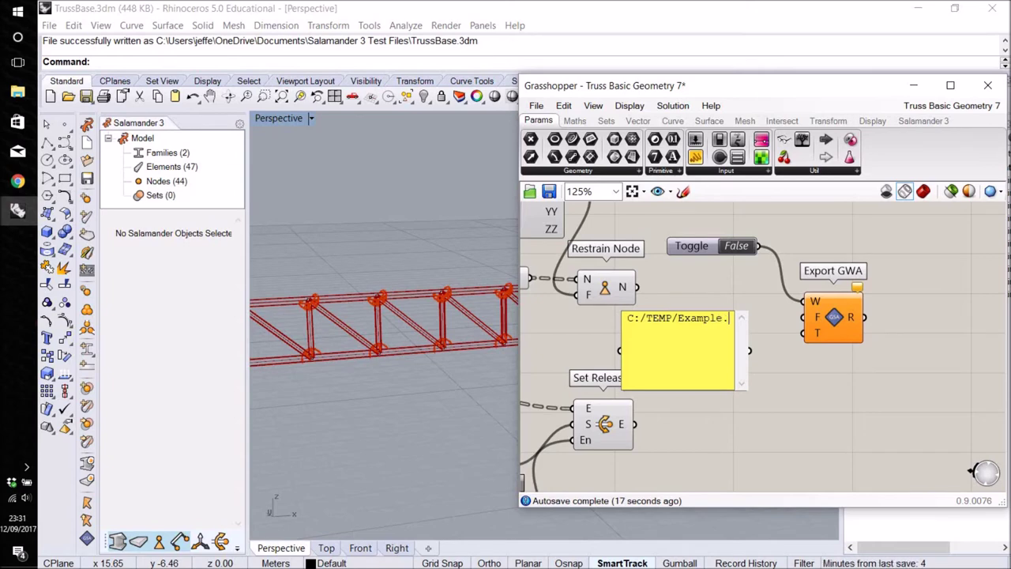
{"action": "type", "text": "gwa"}
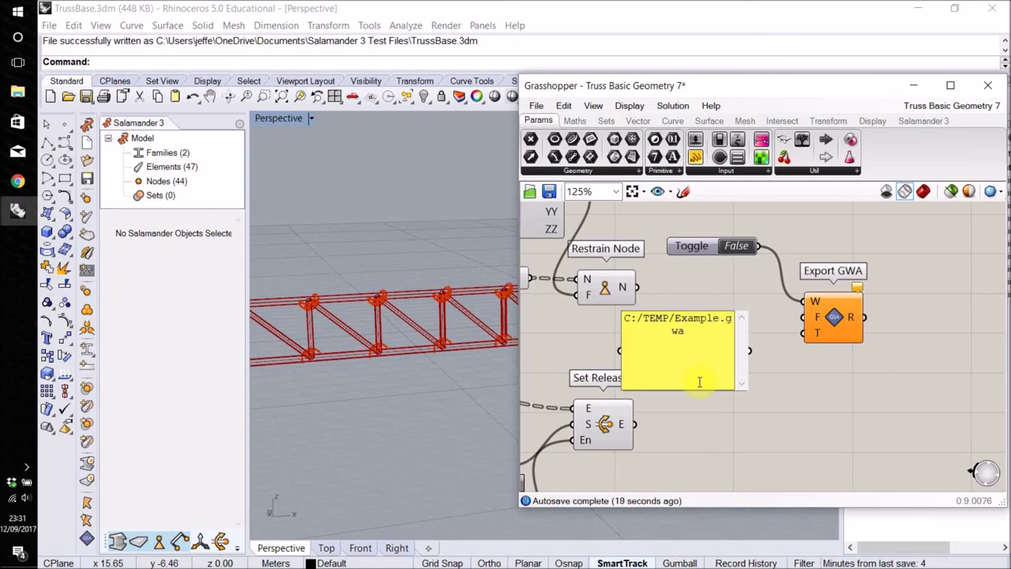
{"action": "left_click", "coordinate": [792, 410]}
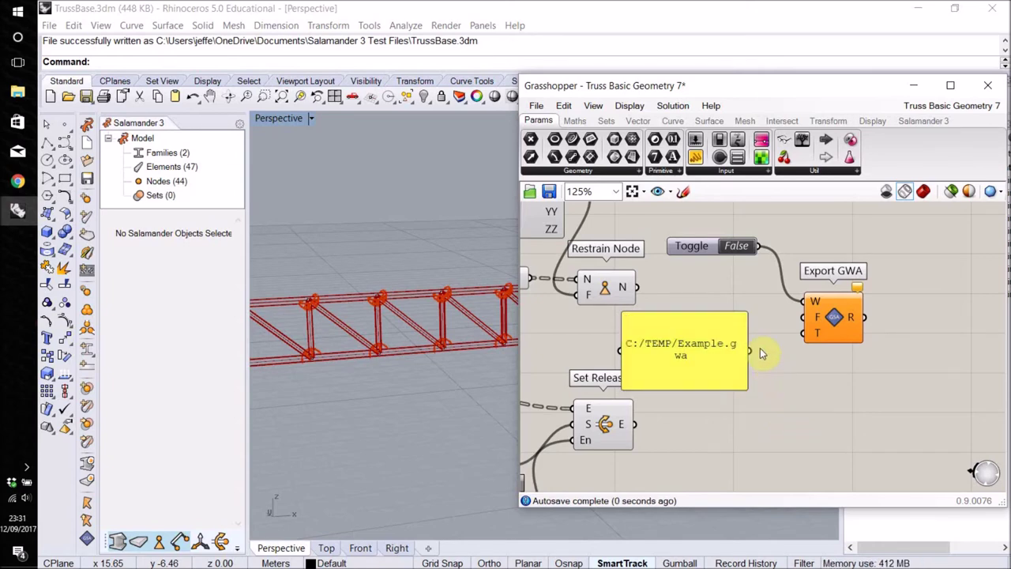
{"action": "left_click_drag", "start_coordinate": [751, 350], "coordinate": [798, 330]}
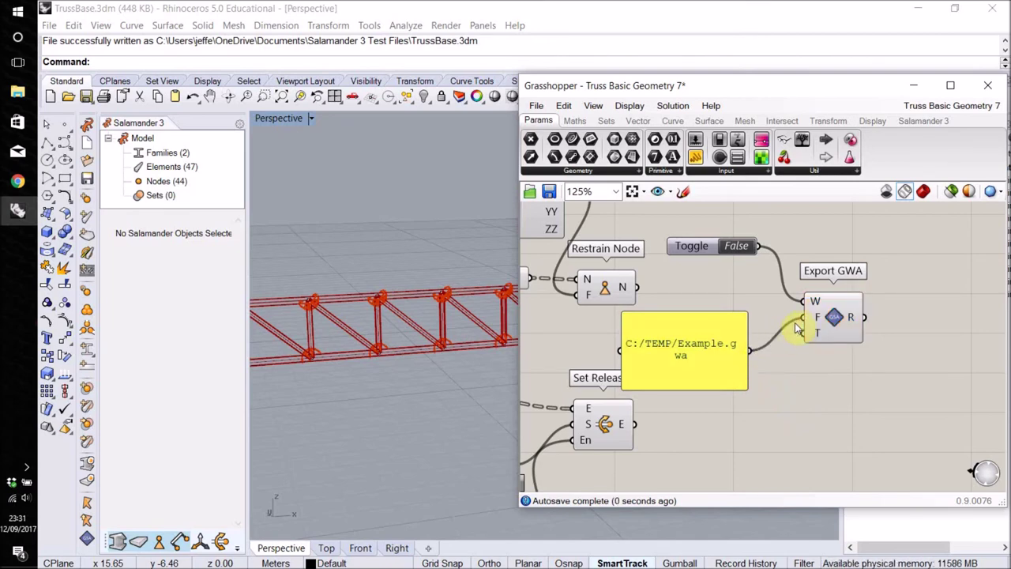
{"action": "left_click_drag", "start_coordinate": [699, 390], "coordinate": [699, 355]}
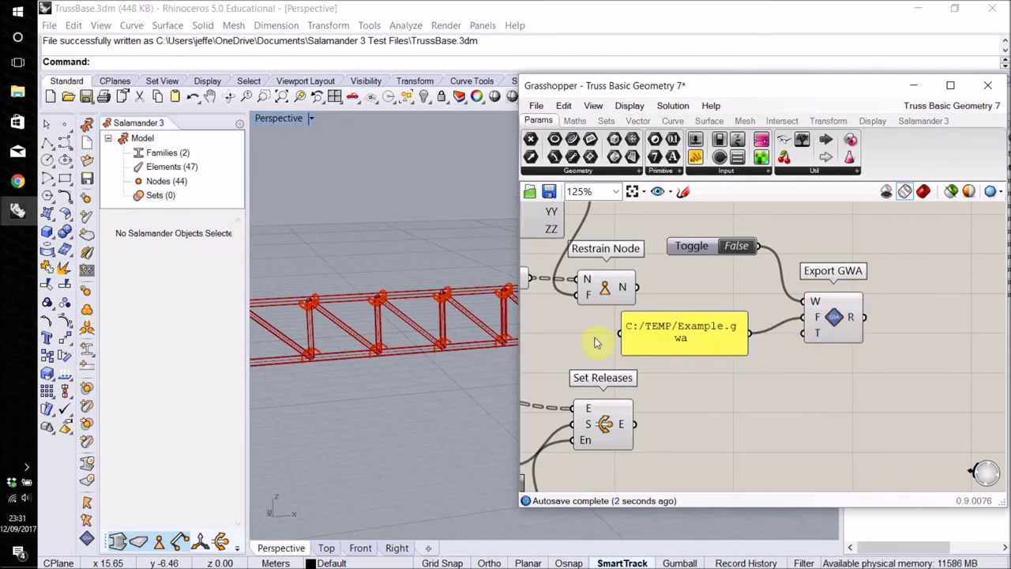
{"action": "left_click_drag", "start_coordinate": [620, 346], "coordinate": [590, 348]}
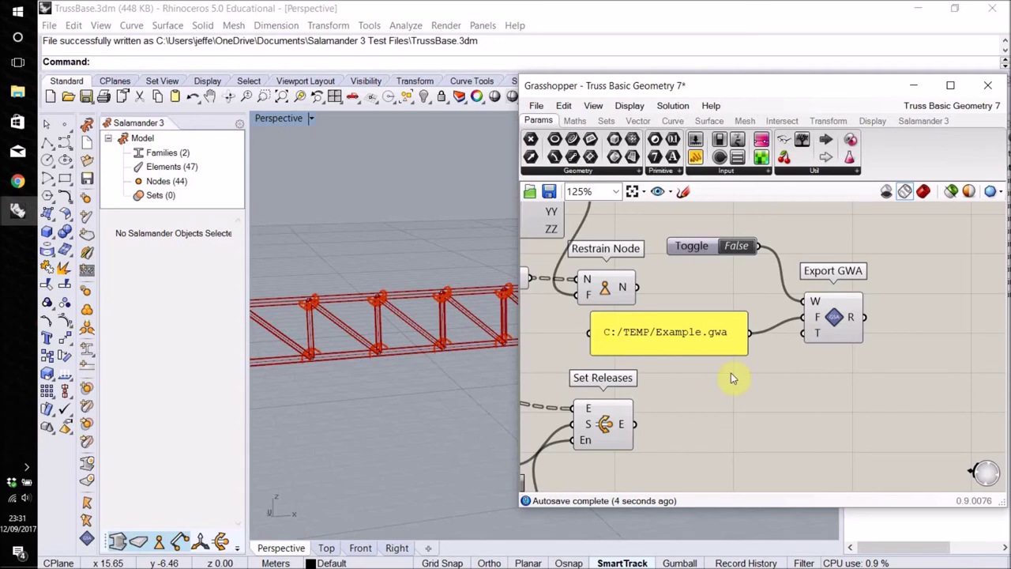
Write the GWA file by switching the export toggle to True and back to False, and move the file path panel up.
{"action": "left_click", "coordinate": [736, 246]}
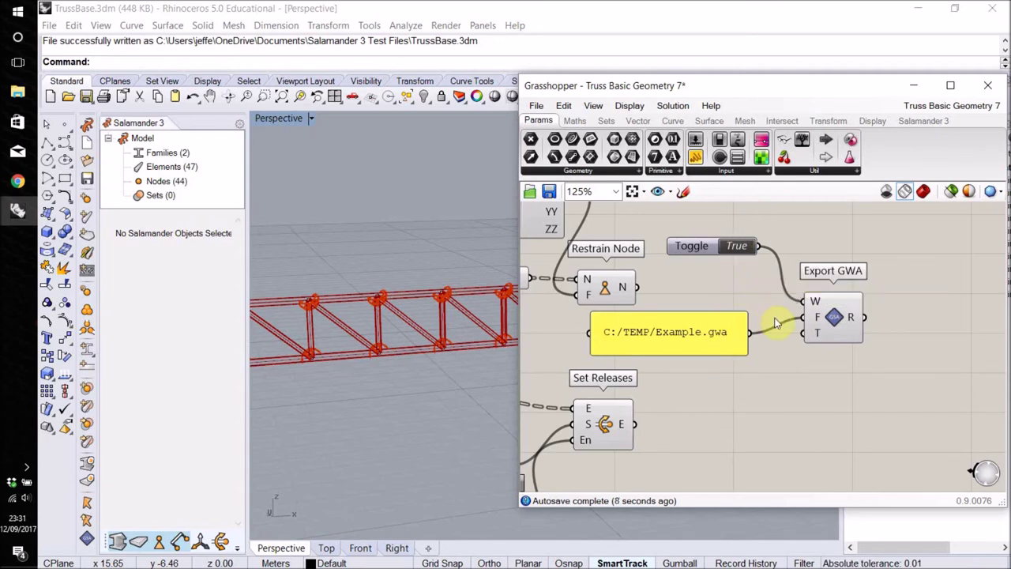
{"action": "double_click", "coordinate": [737, 247]}
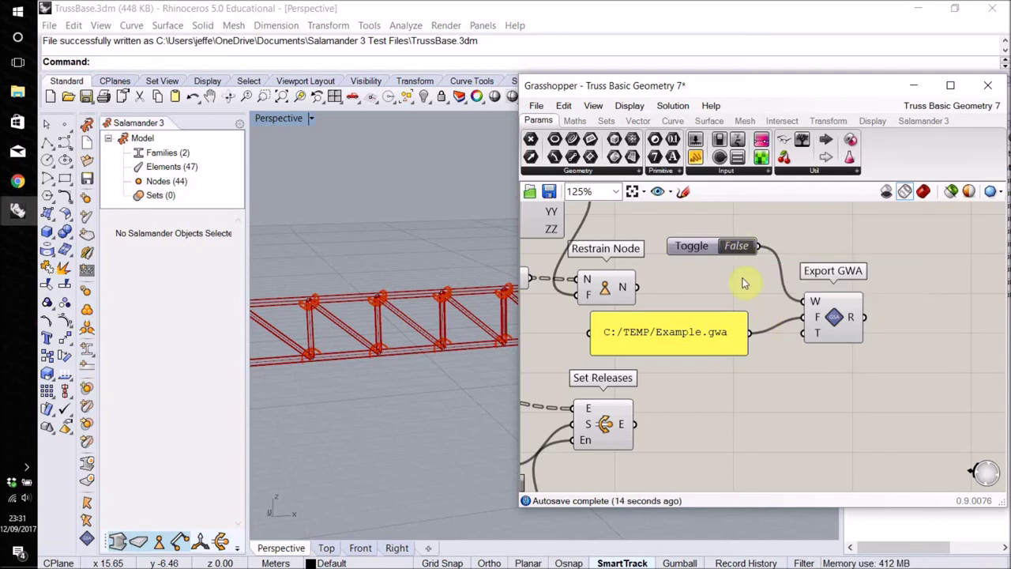
{"action": "left_click_drag", "start_coordinate": [705, 339], "coordinate": [719, 306]}
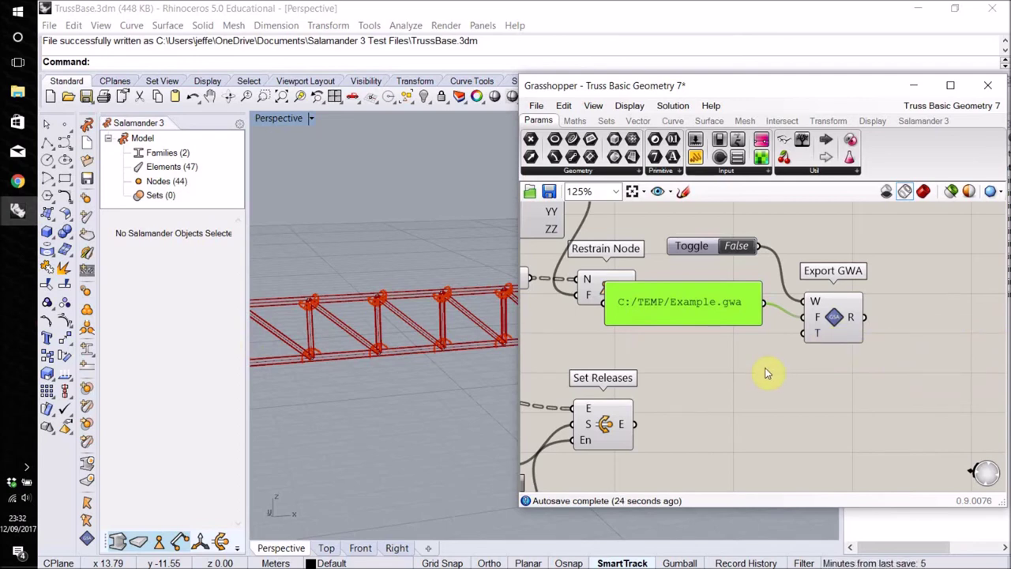
{"action": "mouse_move", "coordinate": [820, 338]}
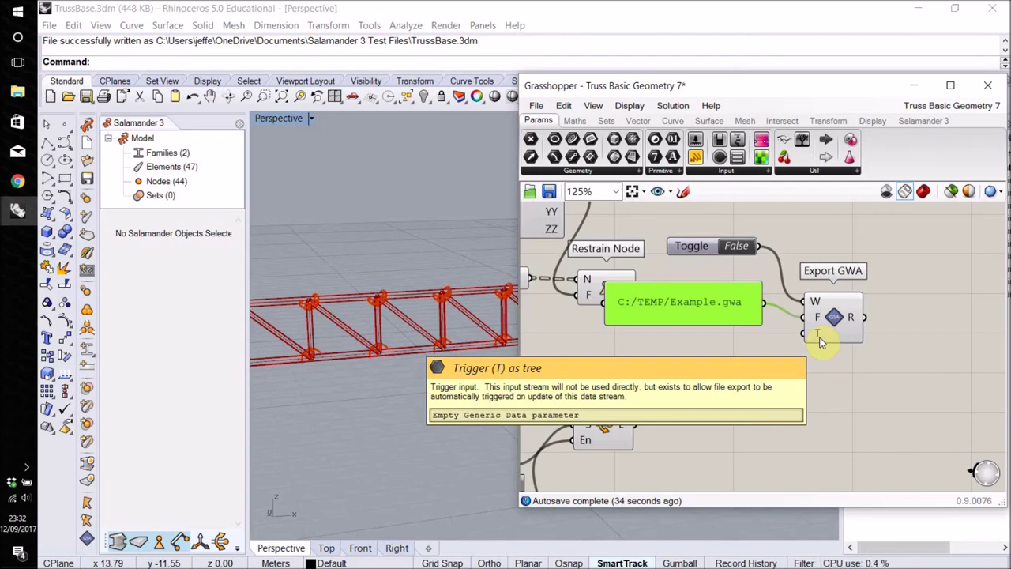
Connect the Restrain Node N output and Set Releases E output to Export GWA's T input, moving the file path panel clear of the wires.
{"action": "left_click_drag", "start_coordinate": [702, 302], "coordinate": [701, 332]}
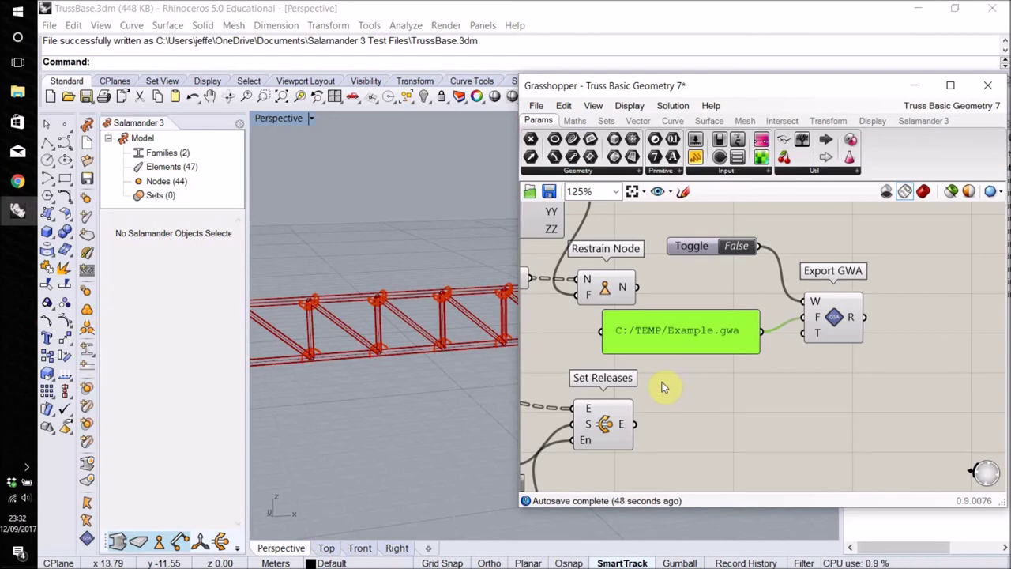
{"action": "right_click_drag", "start_coordinate": [705, 373], "coordinate": [848, 356]}
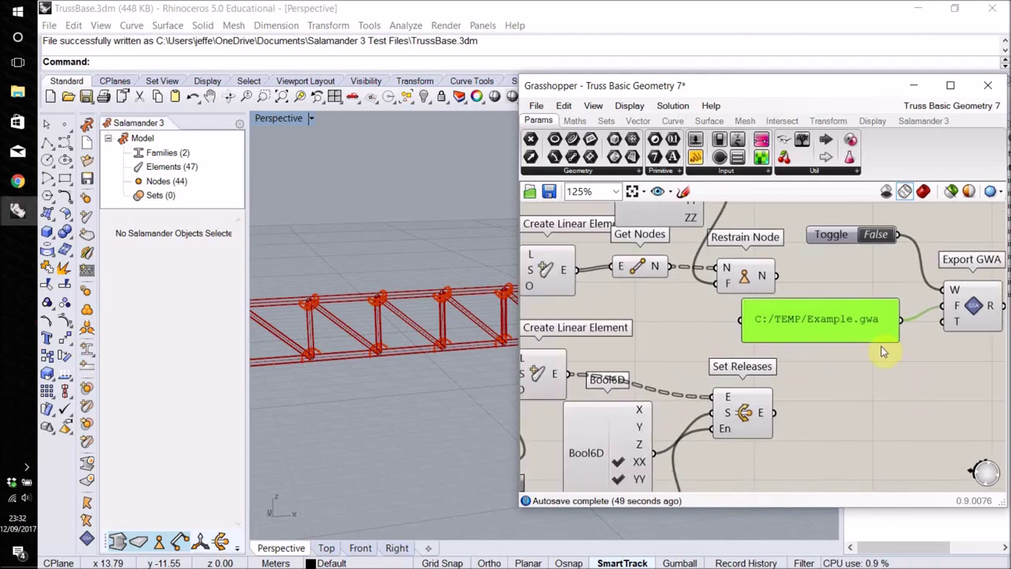
{"action": "scroll", "coordinate": [854, 340], "scroll_direction": "down", "scroll_amount": 1}
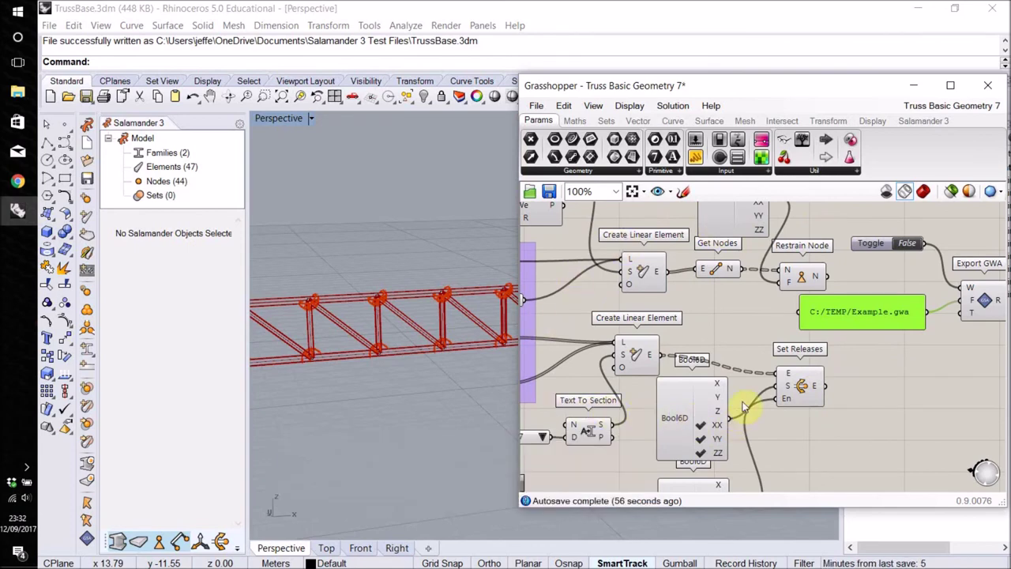
{"action": "right_click_drag", "start_coordinate": [922, 392], "coordinate": [780, 399]}
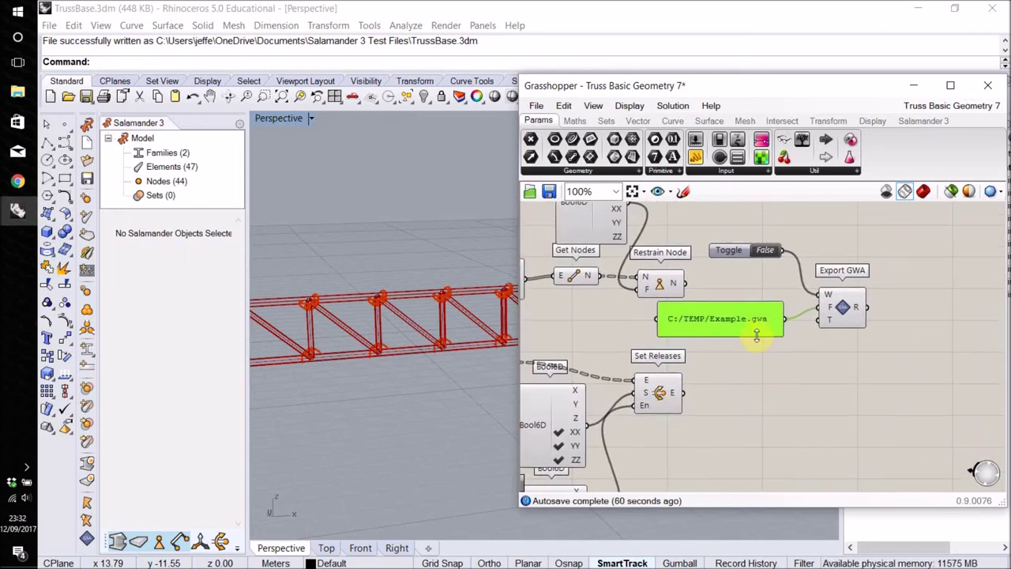
{"action": "left_click", "coordinate": [766, 368]}
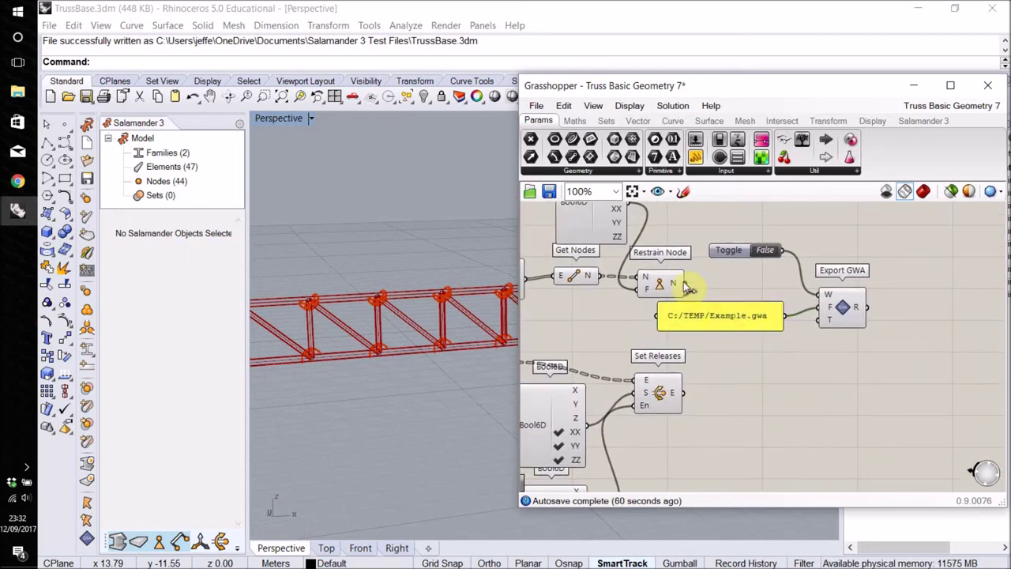
{"action": "left_click_drag", "start_coordinate": [687, 283], "coordinate": [822, 318]}
{"action": "left_click_drag", "start_coordinate": [691, 395], "coordinate": [822, 319]}
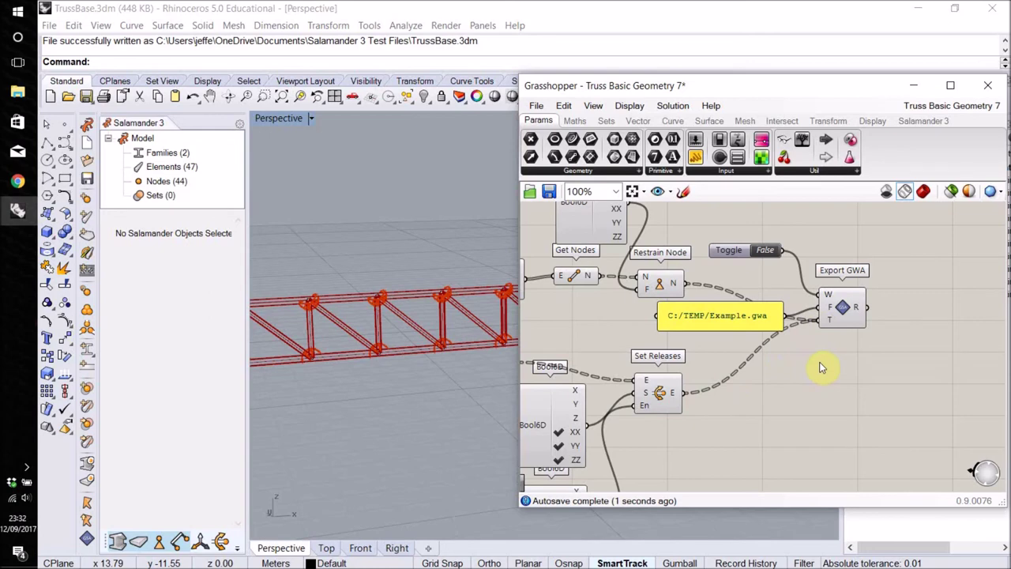
{"action": "left_click_drag", "start_coordinate": [731, 324], "coordinate": [706, 335]}
{"action": "left_click", "coordinate": [780, 380]}
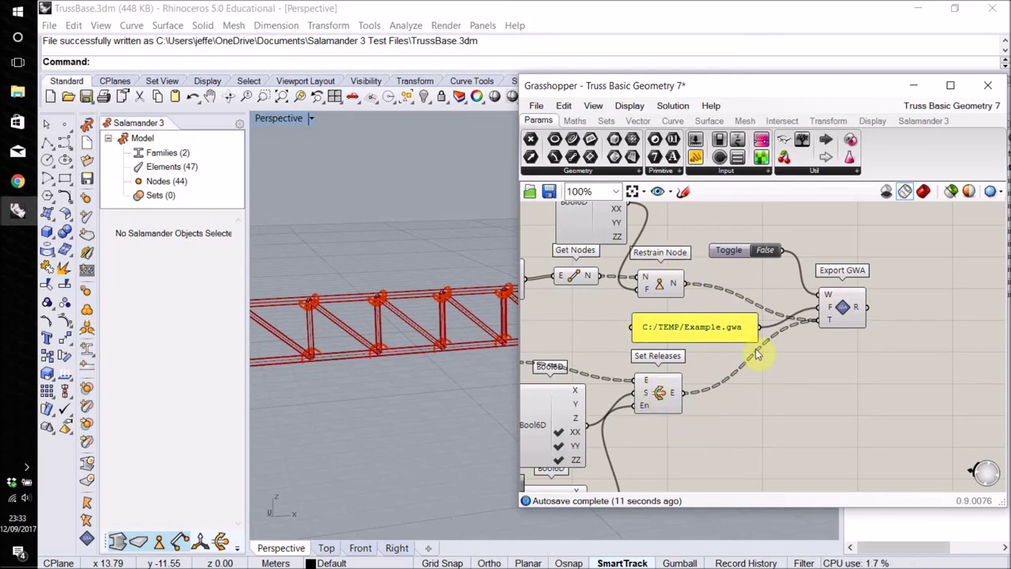
Open Example.gwa from the C: drive's Temp folder in the file manager and review its contents in Notepad.
{"action": "left_click", "coordinate": [17, 91]}
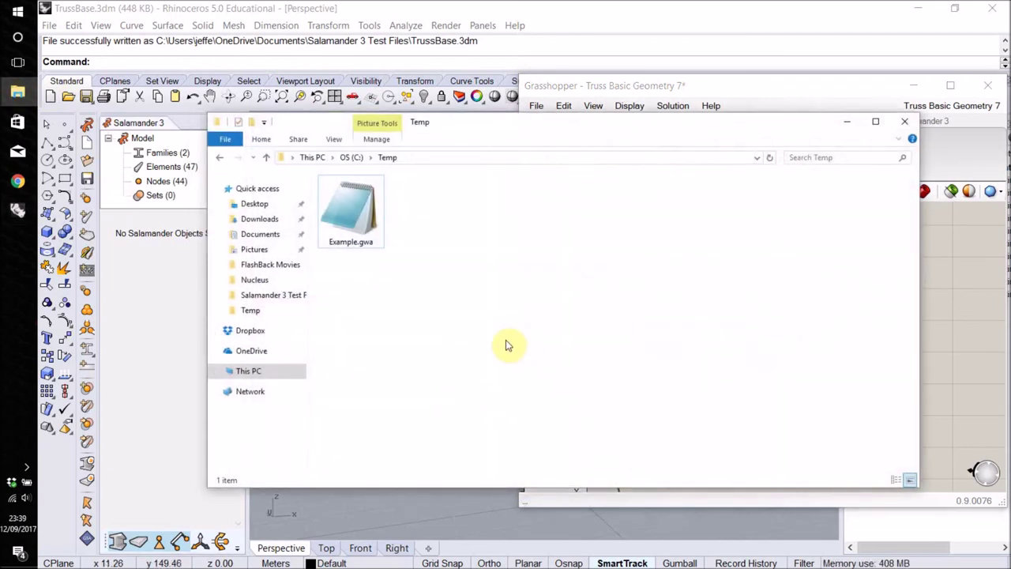
{"action": "double_click", "coordinate": [356, 218]}
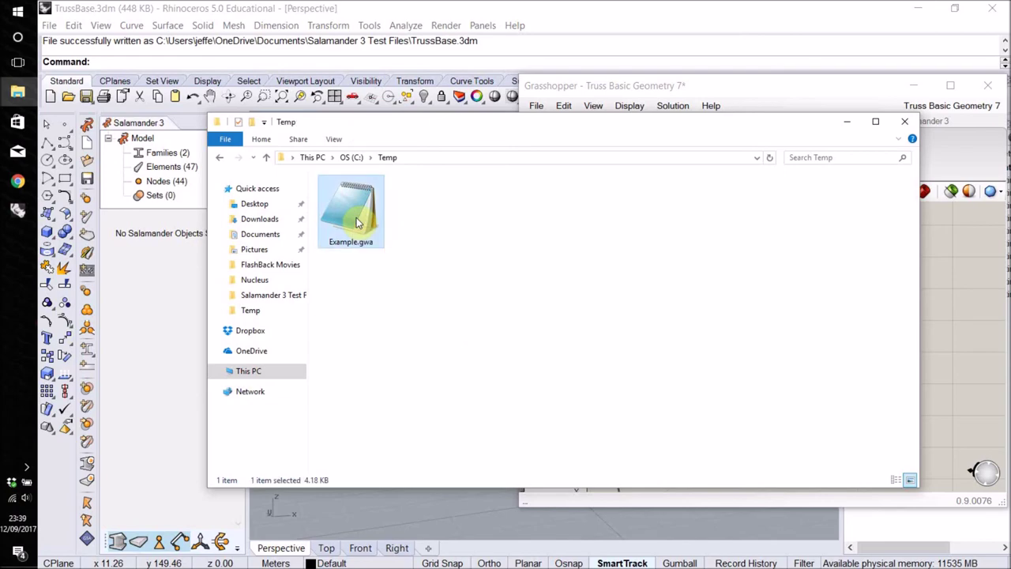
{"action": "left_click_drag", "start_coordinate": [464, 57], "coordinate": [473, 63]}
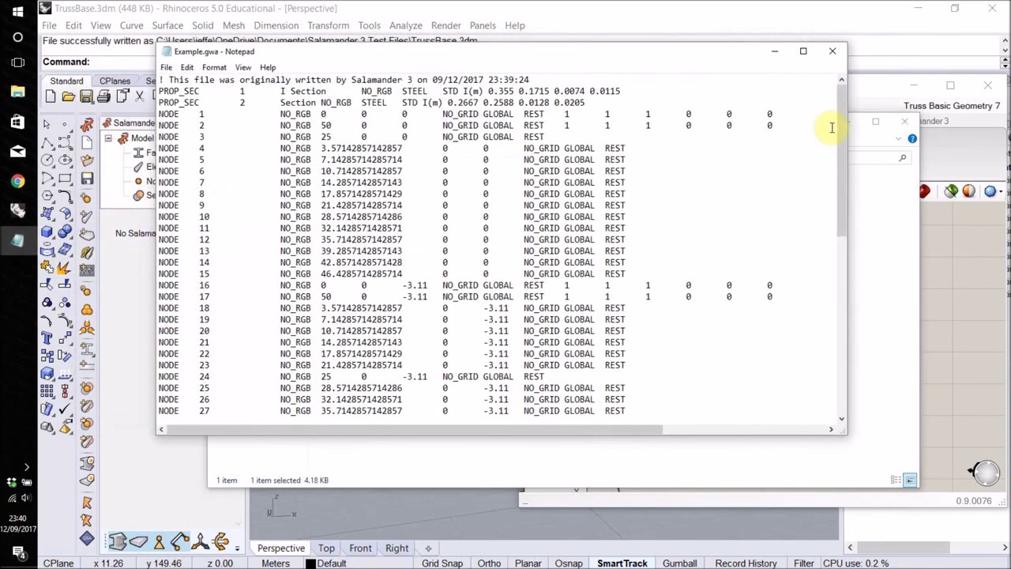
{"action": "mouse_move", "coordinate": [845, 128]}
{"action": "left_mouse_down"}
{"action": "mouse_move", "coordinate": [844, 318]}
{"action": "mouse_move", "coordinate": [839, 137]}
{"action": "left_mouse_up"}
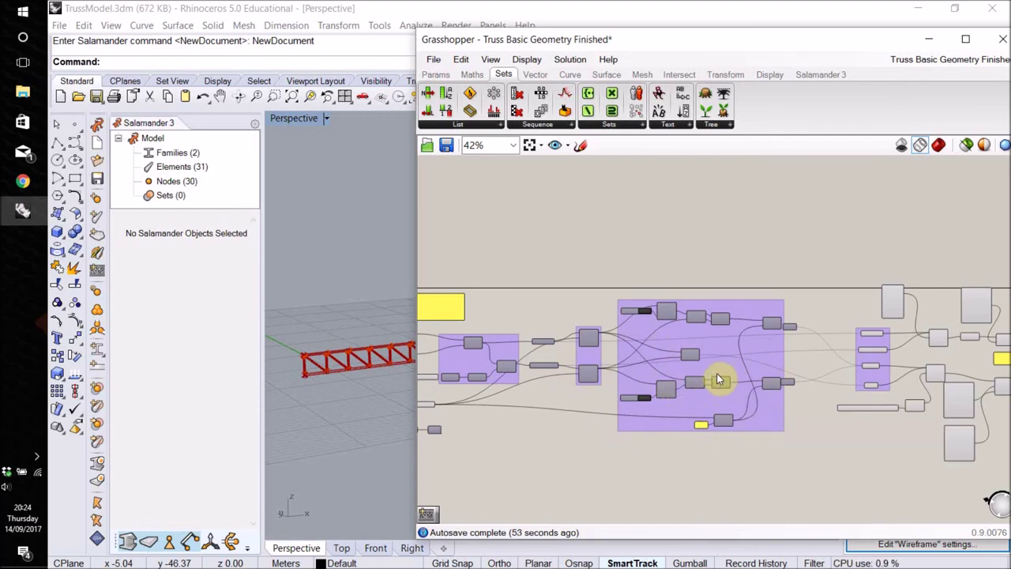
Delete the two purple groups holding the chord division and bracing line components.
{"action": "right_click_drag", "start_coordinate": [768, 358], "coordinate": [691, 343]}
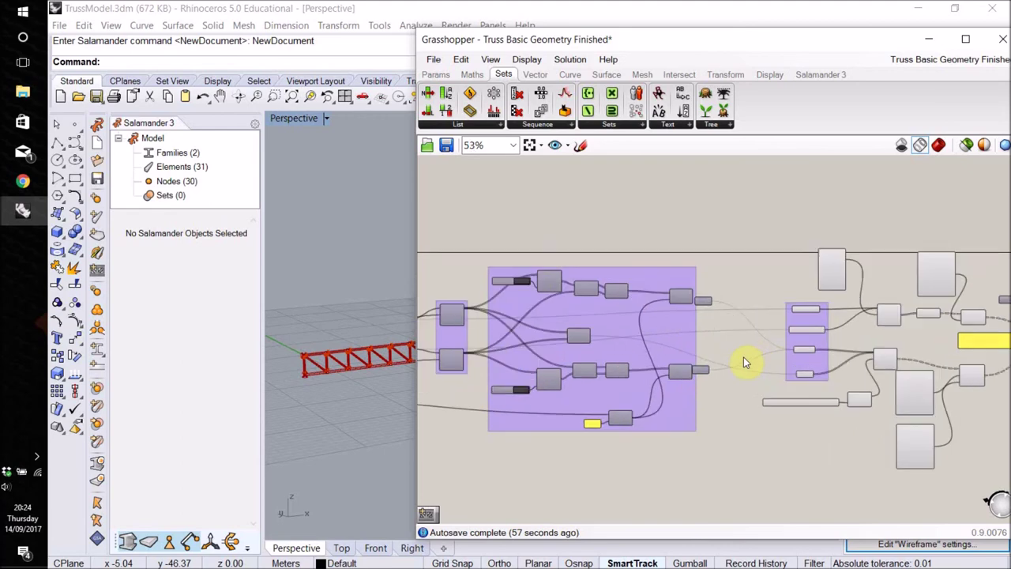
{"action": "scroll", "coordinate": [625, 359], "scroll_direction": "up", "scroll_amount": 3}
{"action": "right_click_drag", "start_coordinate": [535, 361], "coordinate": [708, 376]}
{"action": "scroll", "coordinate": [709, 376], "scroll_direction": "down", "scroll_amount": 2}
{"action": "left_click_drag", "start_coordinate": [587, 255], "coordinate": [898, 463]}
{"action": "key", "text": "Delete"}
Delete the remaining purple group of four parameters feeding the linear element components.
{"action": "right_click_drag", "start_coordinate": [854, 381], "coordinate": [541, 377]}
{"action": "scroll", "coordinate": [688, 324], "scroll_direction": "up", "scroll_amount": 4}
{"action": "left_click_drag", "start_coordinate": [533, 254], "coordinate": [721, 486]}
{"action": "key", "text": "Delete"}
Delete both Create Linear Element components and the Get Nodes component.
{"action": "left_click", "coordinate": [795, 305]}
{"action": "key", "text": "Delete"}
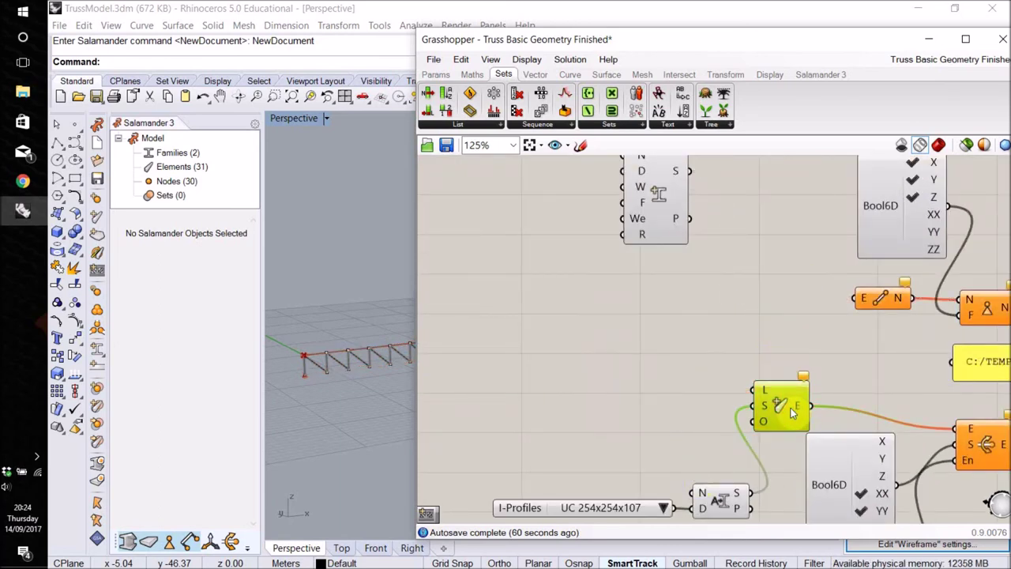
{"action": "key", "text": "Delete"}
{"action": "left_click", "coordinate": [881, 298]}
{"action": "key", "text": "Delete"}
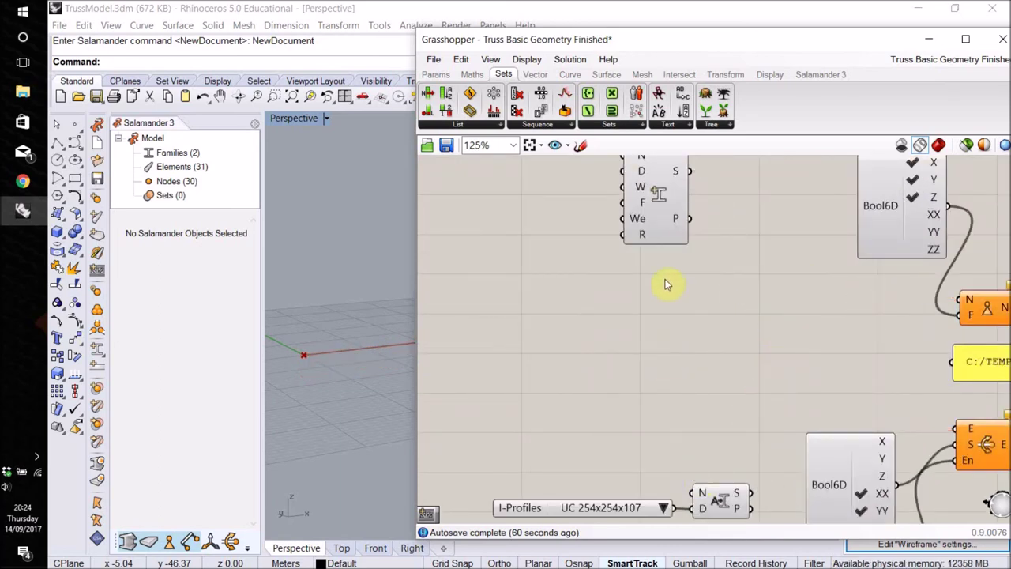
Add the Salamander 3 truss component on the cleared canvas and connect the two chord curve parameters to its T and B inputs.
{"action": "left_click", "coordinate": [818, 75]}
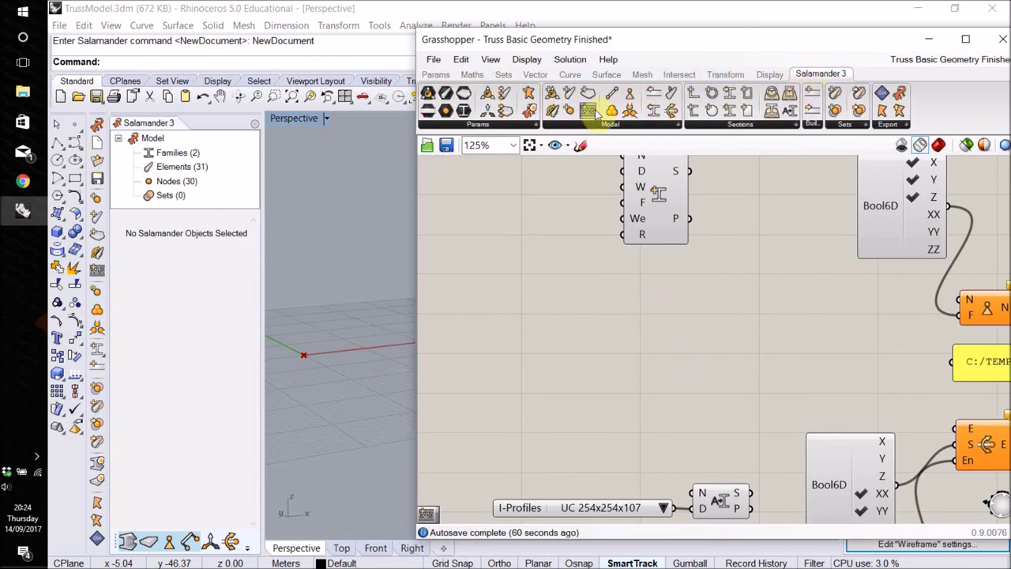
{"action": "left_click_drag", "start_coordinate": [589, 111], "coordinate": [591, 372]}
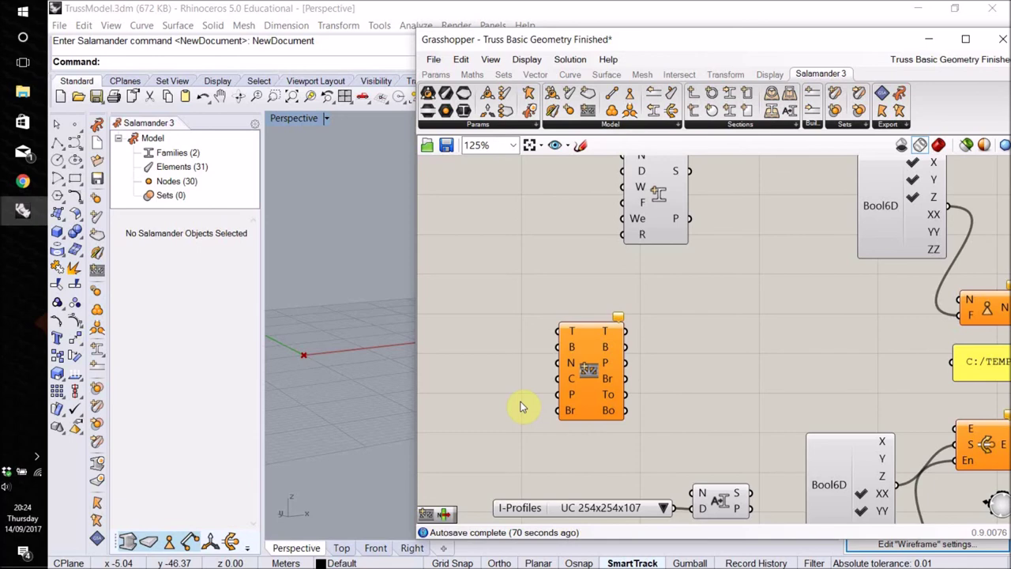
{"action": "right_click_drag", "start_coordinate": [528, 391], "coordinate": [707, 384]}
{"action": "scroll", "coordinate": [706, 384], "scroll_direction": "down", "scroll_amount": 5}
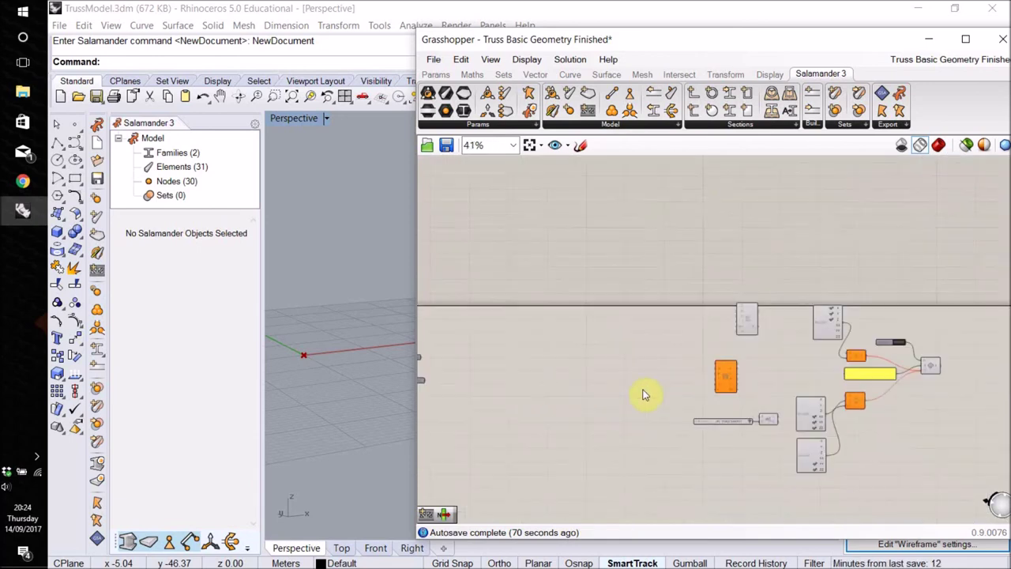
{"action": "right_click_drag", "start_coordinate": [644, 395], "coordinate": [729, 379]}
{"action": "scroll", "coordinate": [530, 365], "scroll_direction": "up", "scroll_amount": 1}
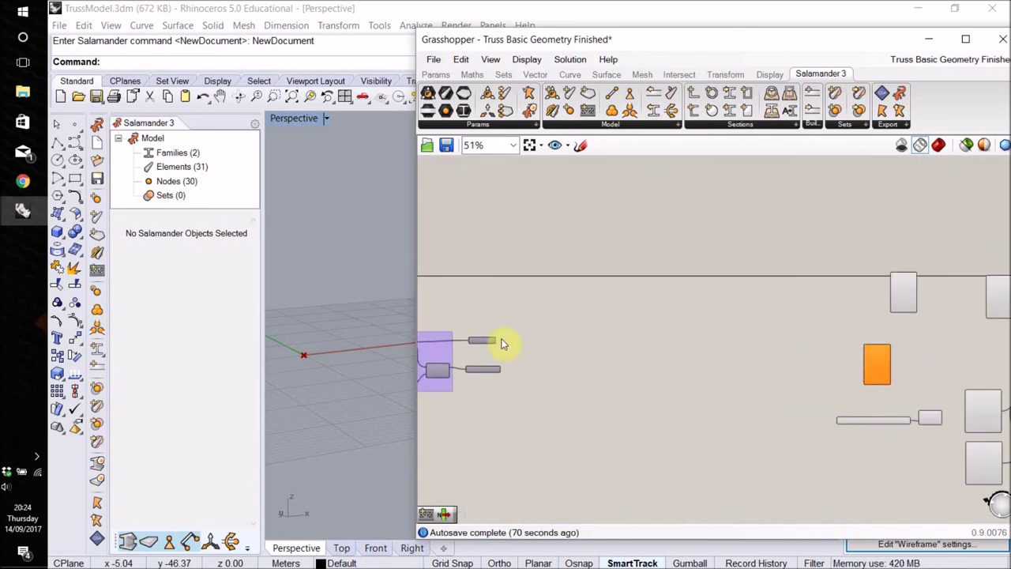
{"action": "scroll", "coordinate": [869, 356], "scroll_direction": "up", "scroll_amount": 2}
{"action": "right_click_drag", "start_coordinate": [858, 356], "coordinate": [801, 345]}
{"action": "left_click_drag", "start_coordinate": [451, 356], "coordinate": [926, 333]}
Move the I-Profiles list and Text To Section nearby, wire the I section's S output to the truss's C input and Text To Section's to P and Br.
{"action": "right_click_drag", "start_coordinate": [875, 413], "coordinate": [705, 362]}
{"action": "left_click_drag", "start_coordinate": [686, 387], "coordinate": [901, 469]}
{"action": "left_click_drag", "start_coordinate": [859, 419], "coordinate": [679, 407]}
{"action": "left_click_drag", "start_coordinate": [813, 219], "coordinate": [757, 336]}
{"action": "left_click_drag", "start_coordinate": [700, 408], "coordinate": [759, 347]}
{"action": "left_click_drag", "start_coordinate": [701, 403], "coordinate": [761, 357]}
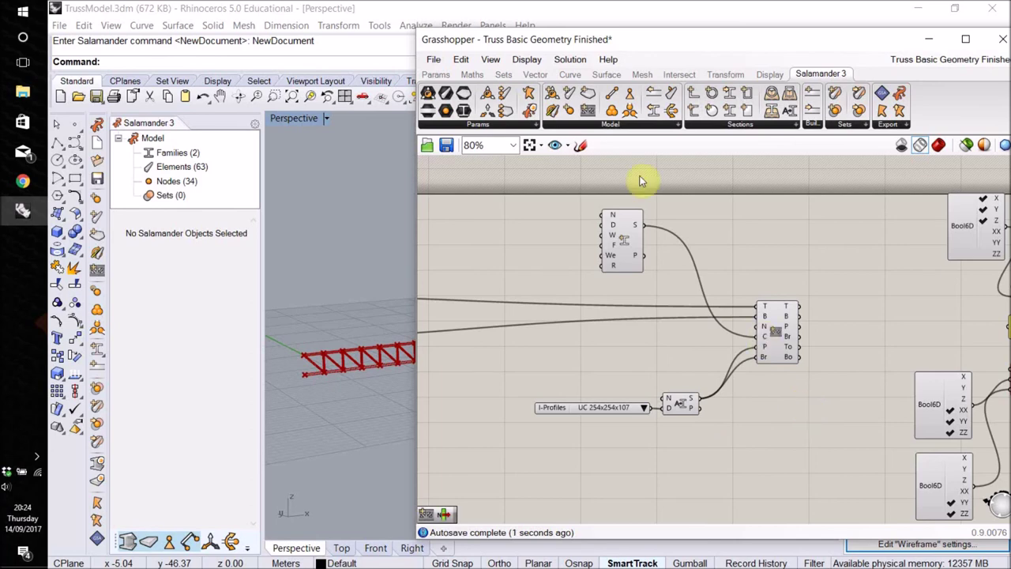
Examine the generated truss in the Rhino viewport and the outputs of the truss component, including its top chord nodes.
{"action": "left_click_drag", "start_coordinate": [513, 48], "coordinate": [709, 56]}
{"action": "right_click_drag", "start_coordinate": [506, 375], "coordinate": [581, 324]}
{"action": "left_click_drag", "start_coordinate": [802, 50], "coordinate": [545, 47]}
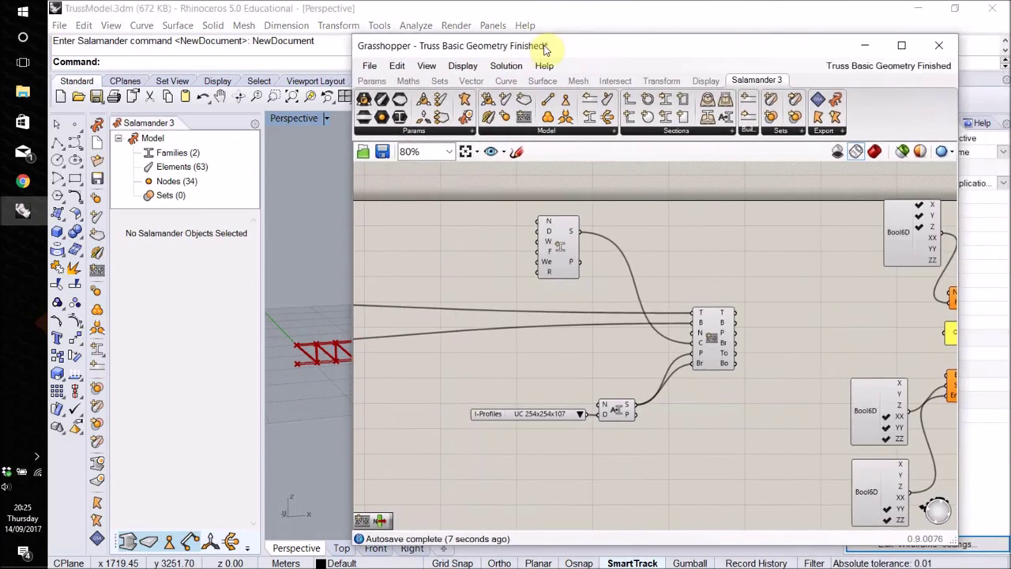
{"action": "right_click_drag", "start_coordinate": [767, 356], "coordinate": [621, 334]}
{"action": "scroll", "coordinate": [768, 313], "scroll_direction": "up", "scroll_amount": 1}
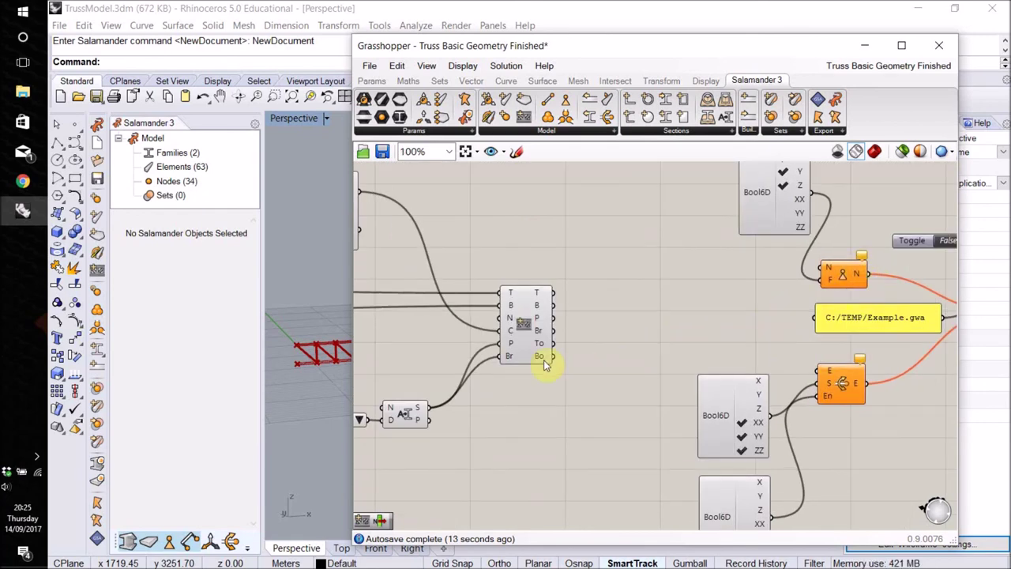
{"action": "scroll", "coordinate": [630, 301], "scroll_direction": "up", "scroll_amount": 1}
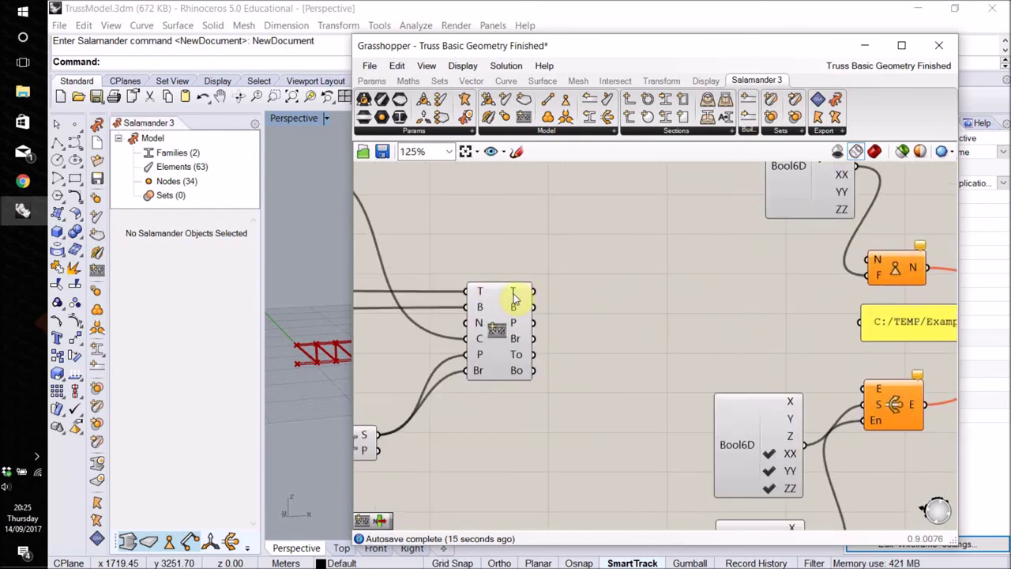
{"action": "mouse_move", "coordinate": [515, 291]}
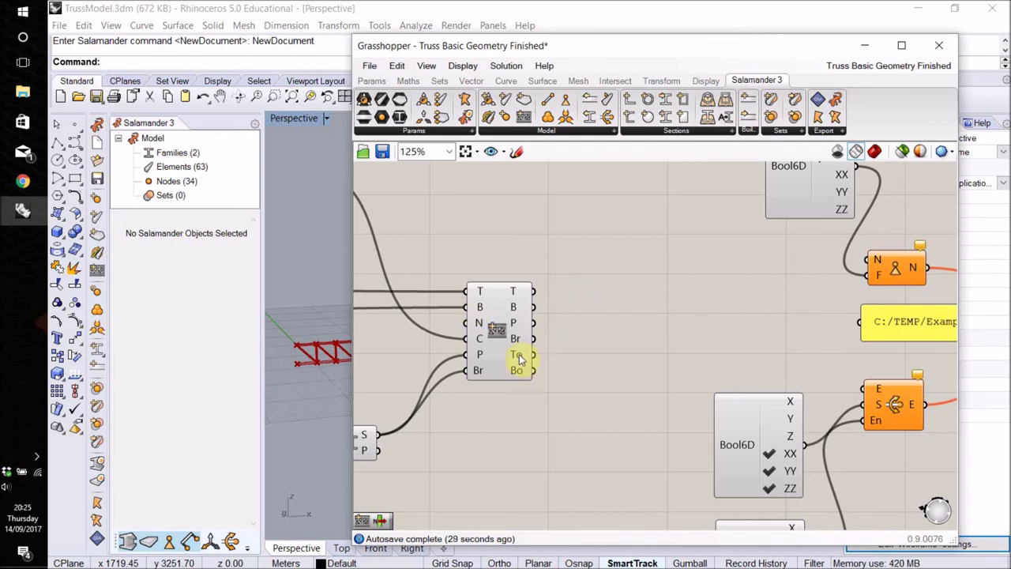
{"action": "mouse_move", "coordinate": [520, 358]}
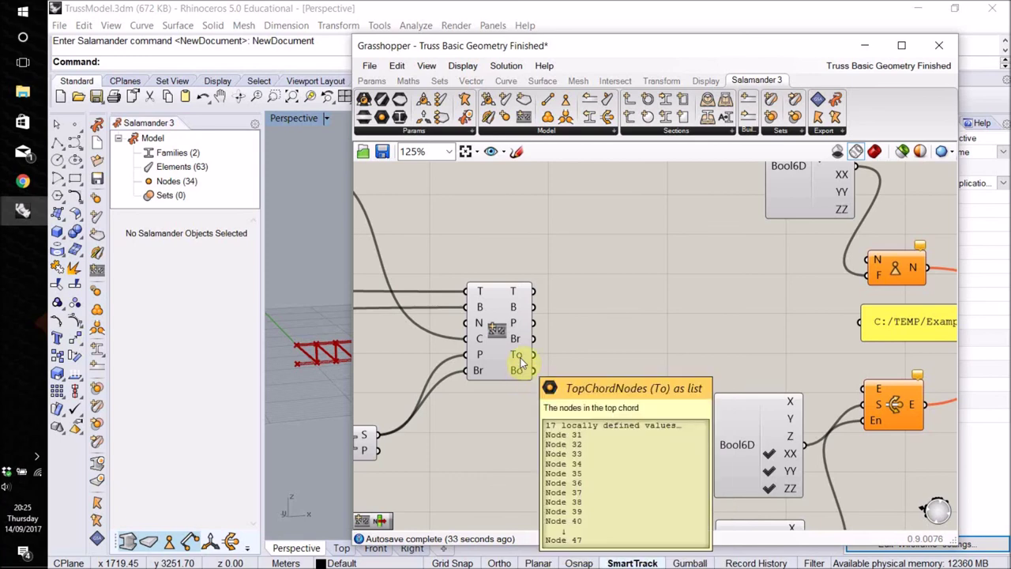
{"action": "mouse_move", "coordinate": [522, 377]}
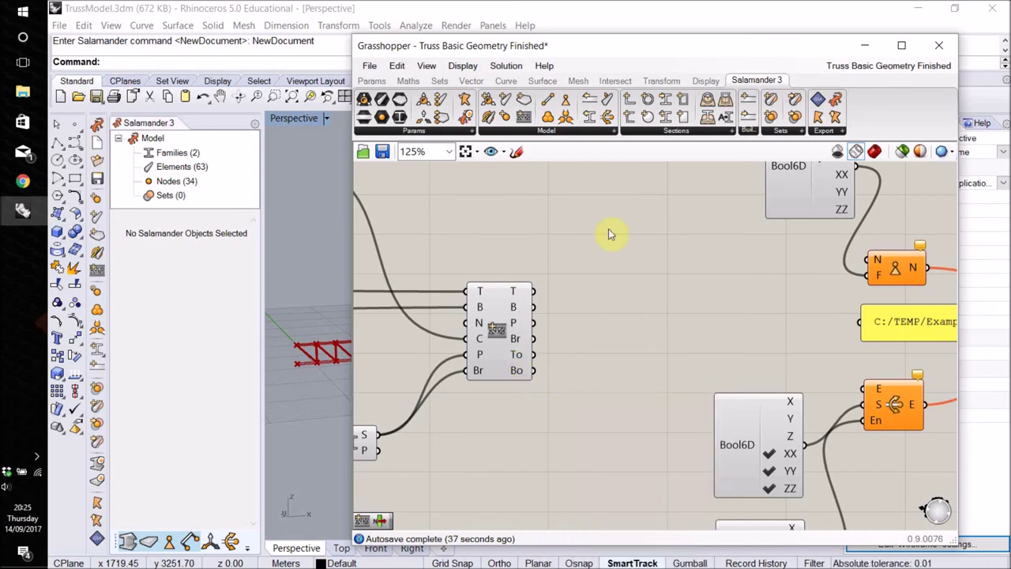
Add a List Item component, connect the truss's To output to its L input and give it an extra -1 output.
{"action": "left_click", "coordinate": [441, 83]}
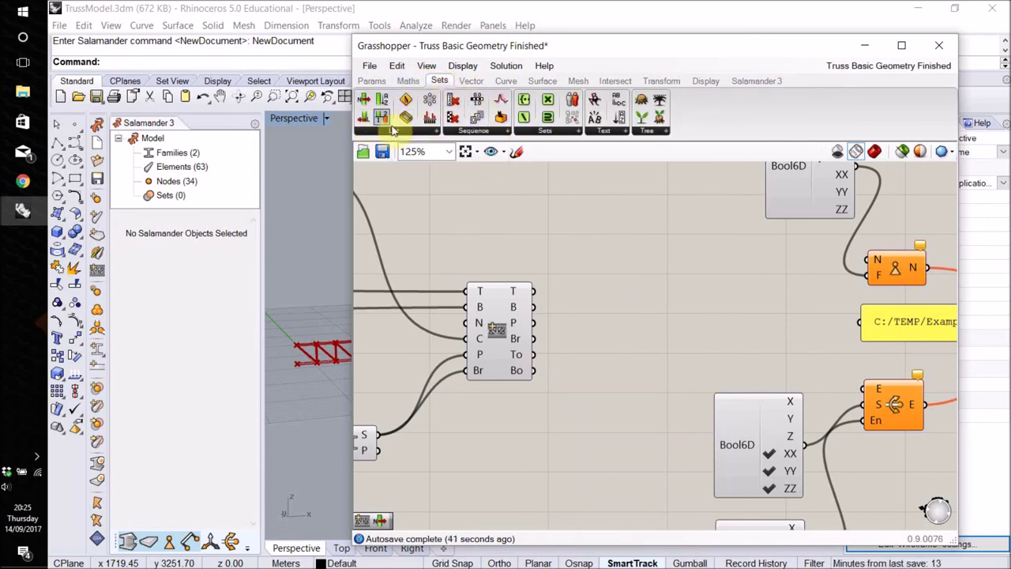
{"action": "left_click_drag", "start_coordinate": [384, 119], "coordinate": [644, 265]}
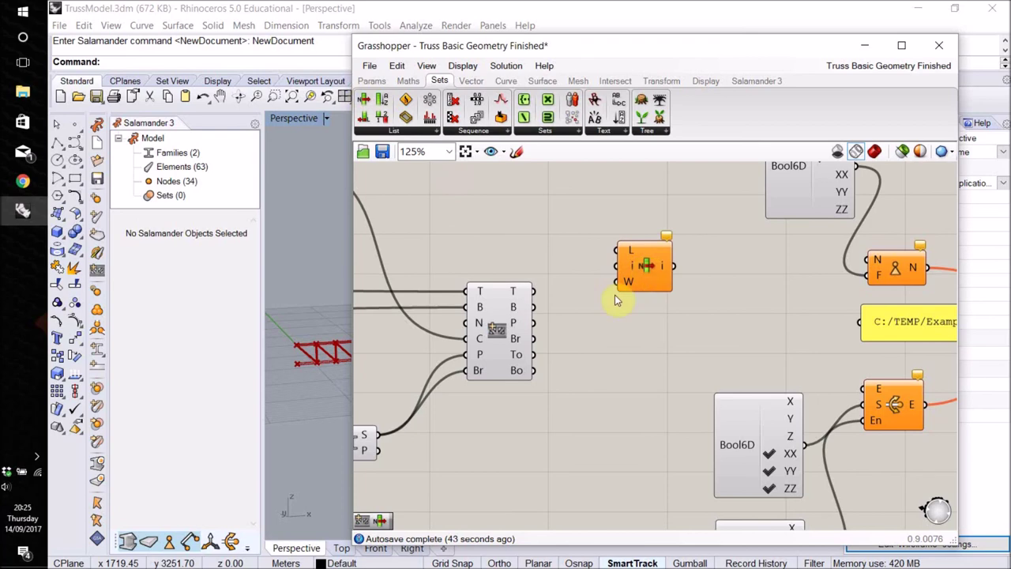
{"action": "left_click_drag", "start_coordinate": [535, 355], "coordinate": [617, 251]}
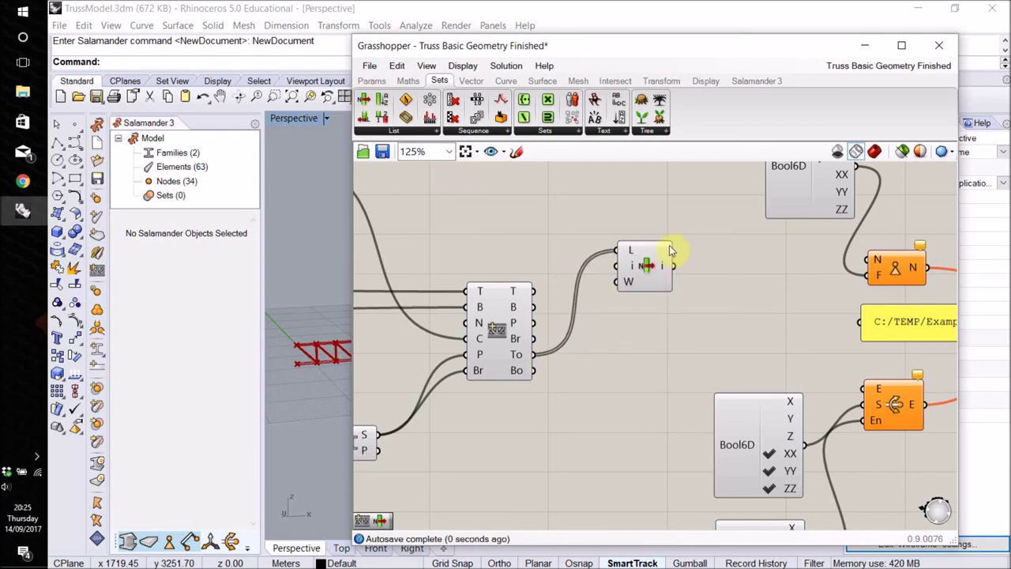
{"action": "scroll", "coordinate": [666, 253], "scroll_direction": "up", "scroll_amount": 5}
{"action": "left_click", "coordinate": [642, 238]}
{"action": "scroll", "coordinate": [661, 372], "scroll_direction": "down", "scroll_amount": 4}
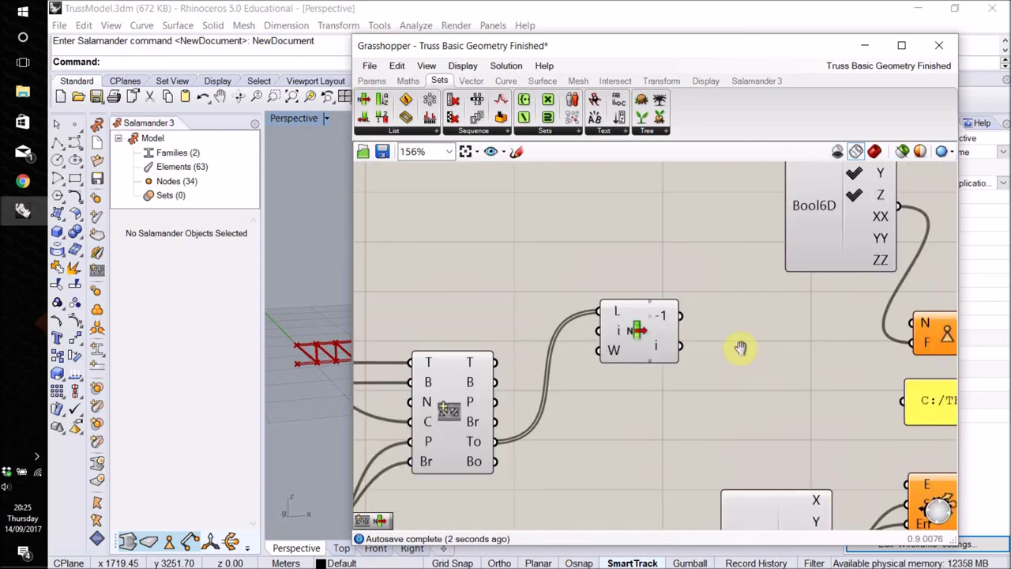
Connect the List Item's -1 and i outputs to the Restrain Node's N input.
{"action": "right_click_drag", "start_coordinate": [738, 350], "coordinate": [553, 304]}
{"action": "left_click_drag", "start_coordinate": [543, 288], "coordinate": [771, 290]}
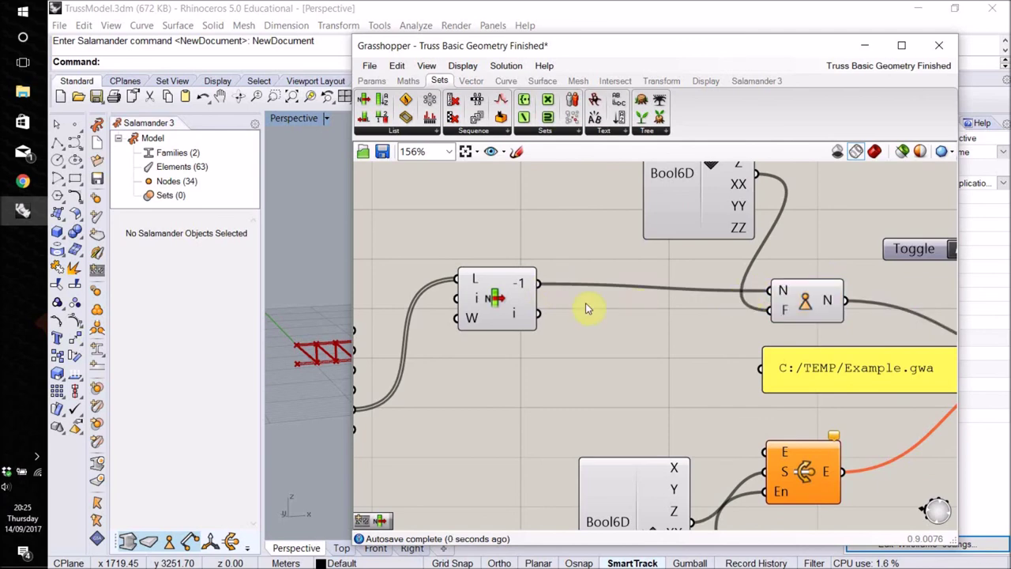
{"action": "left_click_drag", "start_coordinate": [538, 315], "coordinate": [782, 305]}
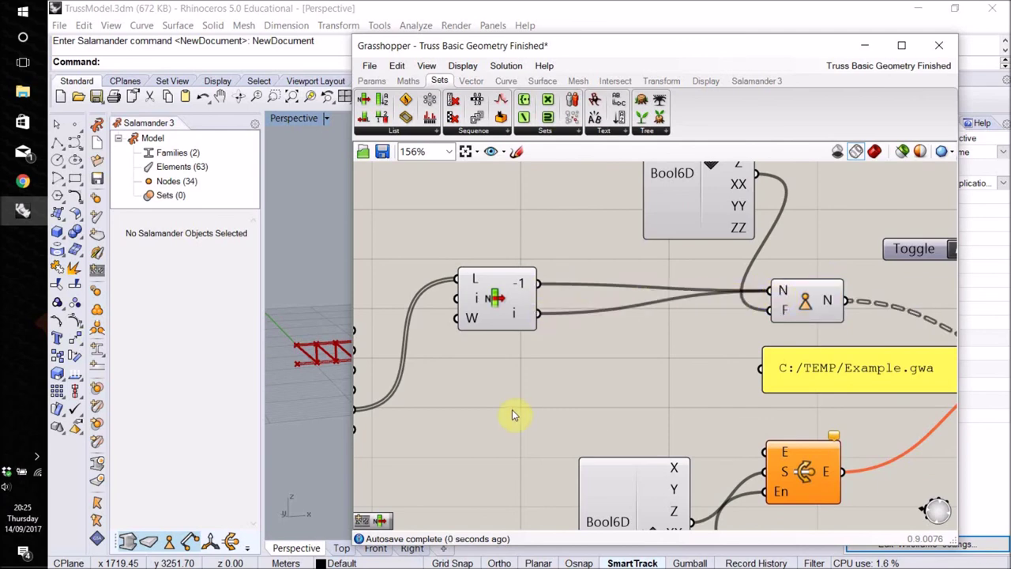
Duplicate the List Item for the truss's Bo output and add its -1 and i outputs to the Restrain Node's N input.
{"action": "right_click_drag", "start_coordinate": [488, 324], "coordinate": [615, 267]}
{"action": "left_click_drag", "start_coordinate": [613, 261], "coordinate": [631, 356], "text": "alt"}
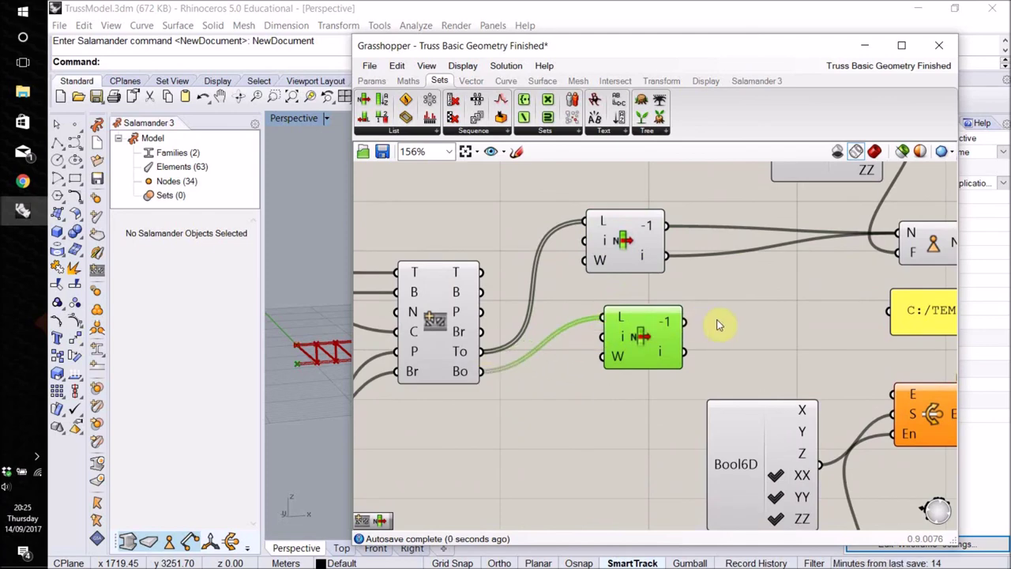
{"action": "right_click_drag", "start_coordinate": [711, 324], "coordinate": [551, 351]}
{"action": "left_click_drag", "start_coordinate": [530, 348], "coordinate": [745, 262], "text": "shift"}
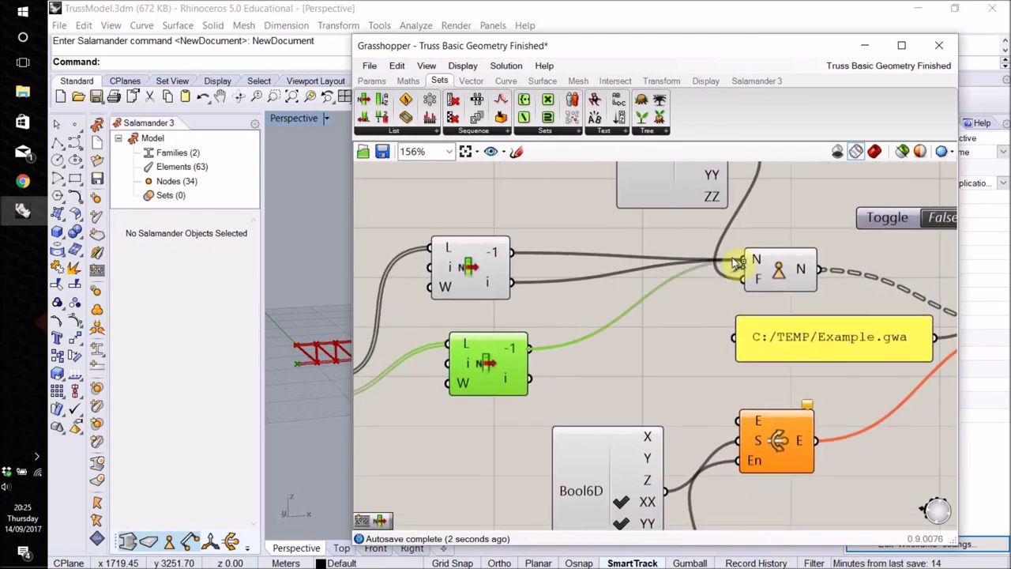
{"action": "left_click_drag", "start_coordinate": [534, 381], "coordinate": [745, 271], "text": "shift"}
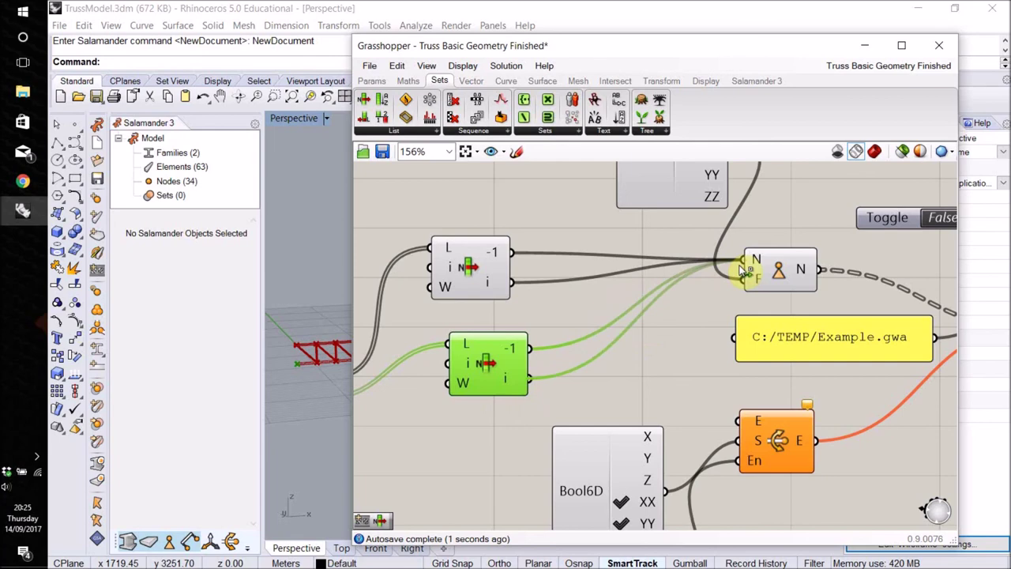
Select the Restrain Node component and examine the restrained end nodes in the viewport, plus the truss component's wiring.
{"action": "left_click", "coordinate": [779, 273]}
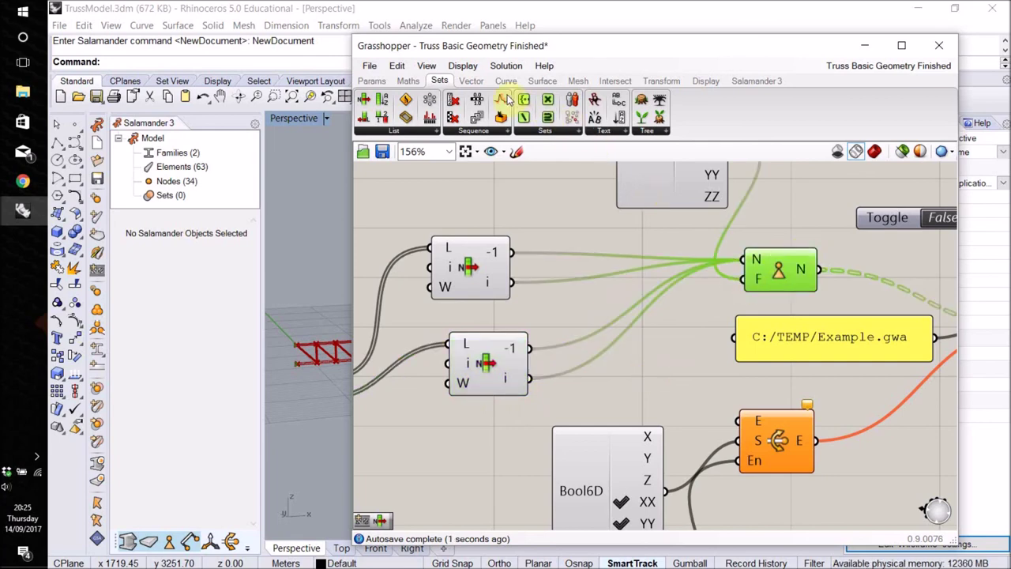
{"action": "left_click_drag", "start_coordinate": [488, 52], "coordinate": [776, 100]}
{"action": "scroll", "coordinate": [590, 335], "scroll_direction": "up", "scroll_amount": 5}
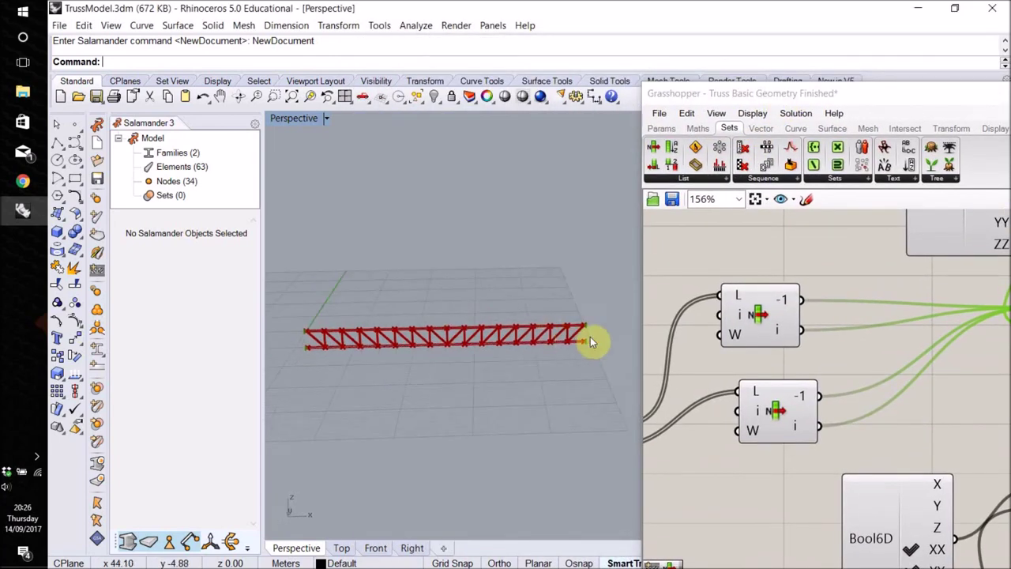
{"action": "scroll", "coordinate": [570, 329], "scroll_direction": "down", "scroll_amount": 6}
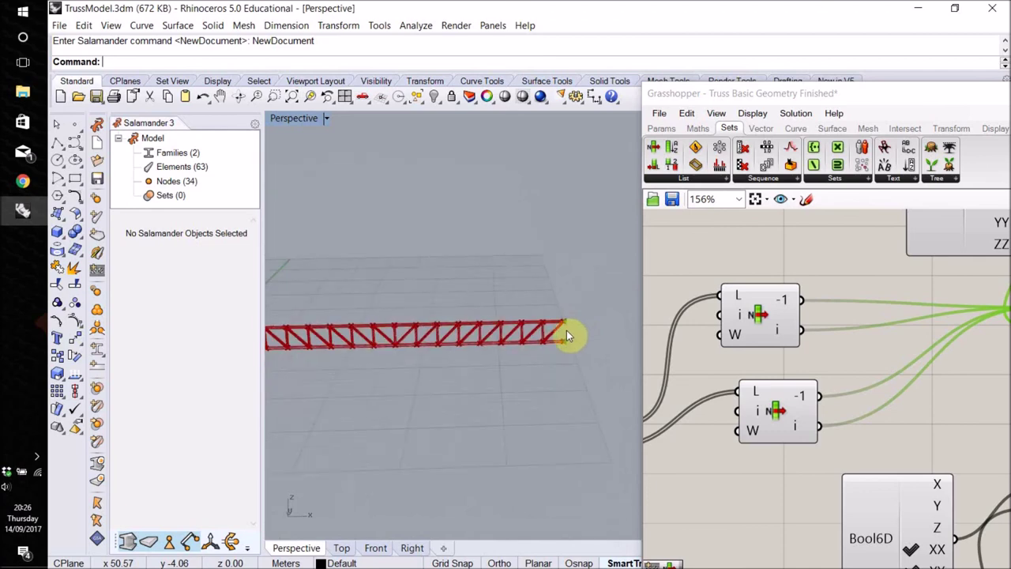
{"action": "left_click_drag", "start_coordinate": [845, 93], "coordinate": [598, 55]}
{"action": "scroll", "coordinate": [712, 386], "scroll_direction": "down", "scroll_amount": 7}
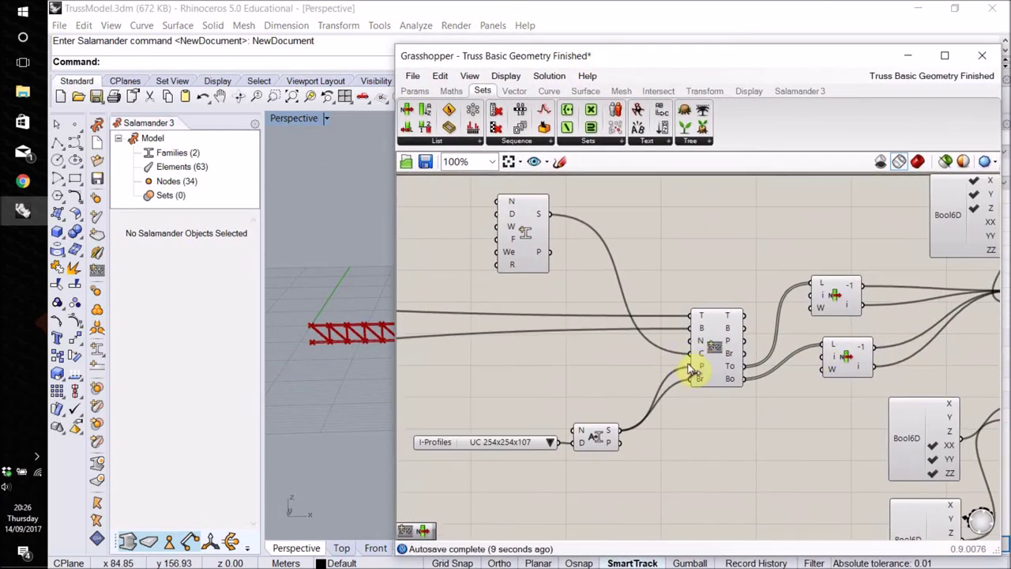
{"action": "scroll", "coordinate": [613, 371], "scroll_direction": "up", "scroll_amount": 7}
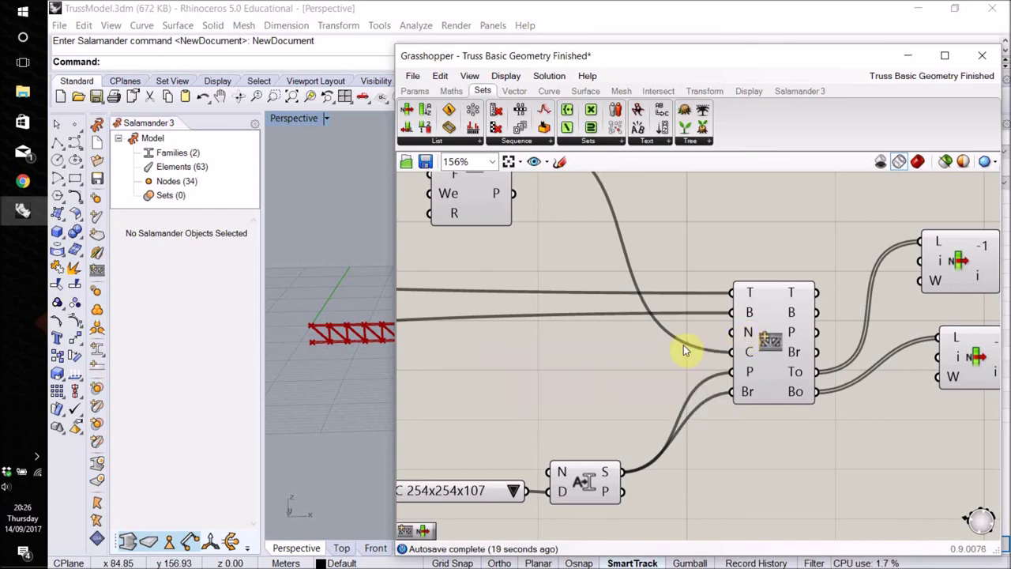
Adjust an input slider upstream in the definition to vary the truss, and return to the truss component.
{"action": "right_click_drag", "start_coordinate": [478, 362], "coordinate": [656, 355]}
{"action": "right_click_drag", "start_coordinate": [582, 358], "coordinate": [869, 341]}
{"action": "right_click_drag", "start_coordinate": [585, 373], "coordinate": [862, 360]}
{"action": "right_click_drag", "start_coordinate": [527, 365], "coordinate": [861, 369]}
{"action": "right_click_drag", "start_coordinate": [553, 374], "coordinate": [855, 372]}
{"action": "right_click_drag", "start_coordinate": [599, 377], "coordinate": [767, 358]}
{"action": "left_click_drag", "start_coordinate": [533, 60], "coordinate": [709, 62]}
{"action": "mouse_move", "coordinate": [873, 358]}
{"action": "left_mouse_down"}
{"action": "mouse_move", "coordinate": [903, 364]}
{"action": "mouse_move", "coordinate": [870, 361]}
{"action": "left_mouse_up"}
{"action": "left_click_drag", "start_coordinate": [864, 56], "coordinate": [528, 52]}
{"action": "right_click_drag", "start_coordinate": [798, 289], "coordinate": [650, 289]}
{"action": "scroll", "coordinate": [651, 289], "scroll_direction": "down", "scroll_amount": 5}
{"action": "right_click_drag", "start_coordinate": [831, 305], "coordinate": [537, 314]}
{"action": "right_click_drag", "start_coordinate": [793, 327], "coordinate": [557, 345]}
{"action": "scroll", "coordinate": [613, 345], "scroll_direction": "up", "scroll_amount": 2}
{"action": "right_click_drag", "start_coordinate": [666, 339], "coordinate": [571, 354]}
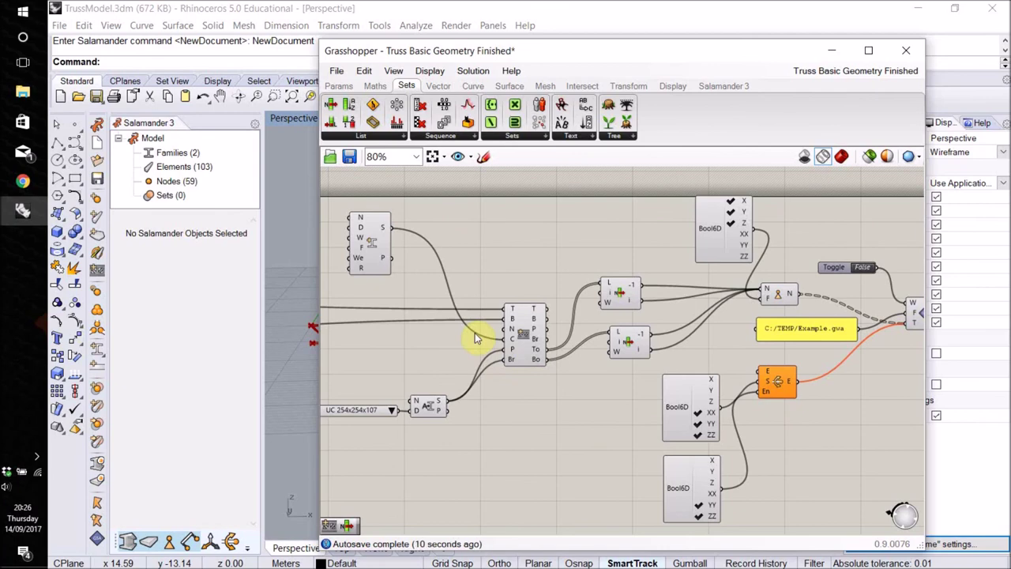